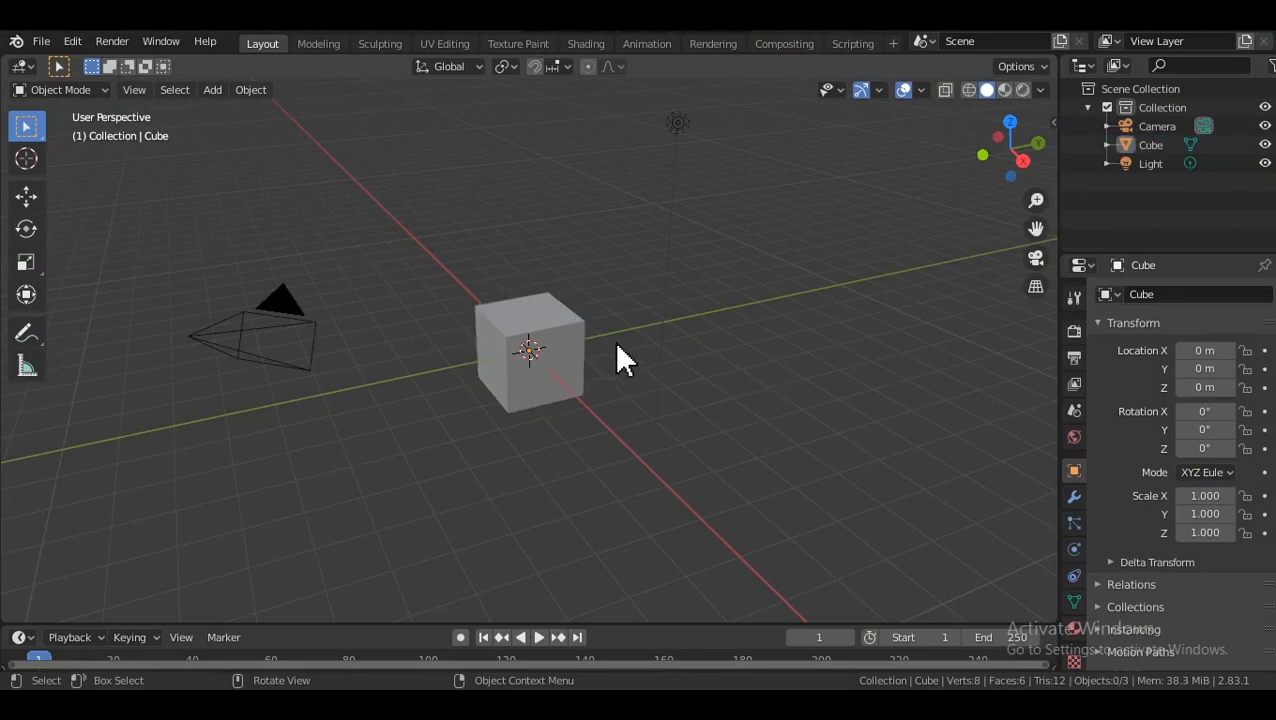
Start the Shortcut VUr key display add-on with its dock set to Left.
key("a")
key("alt+a")
key("n")
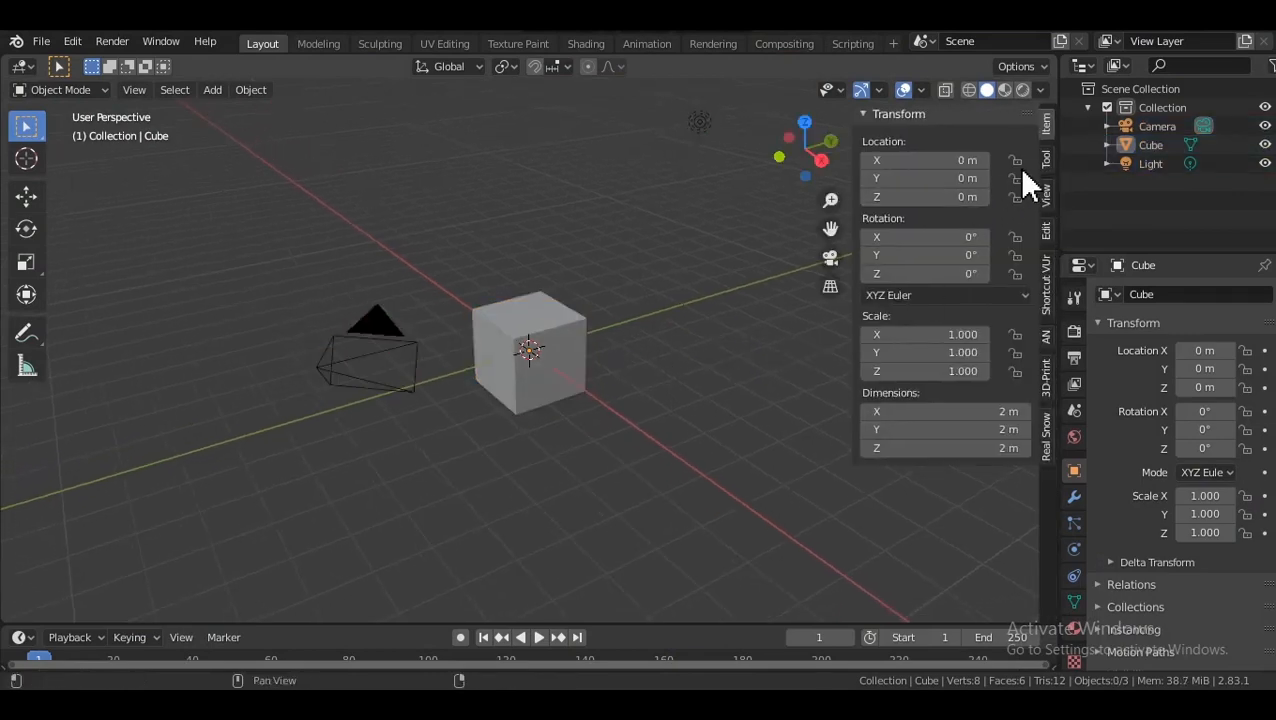
left_click(1044, 405)
left_click(1046, 380)
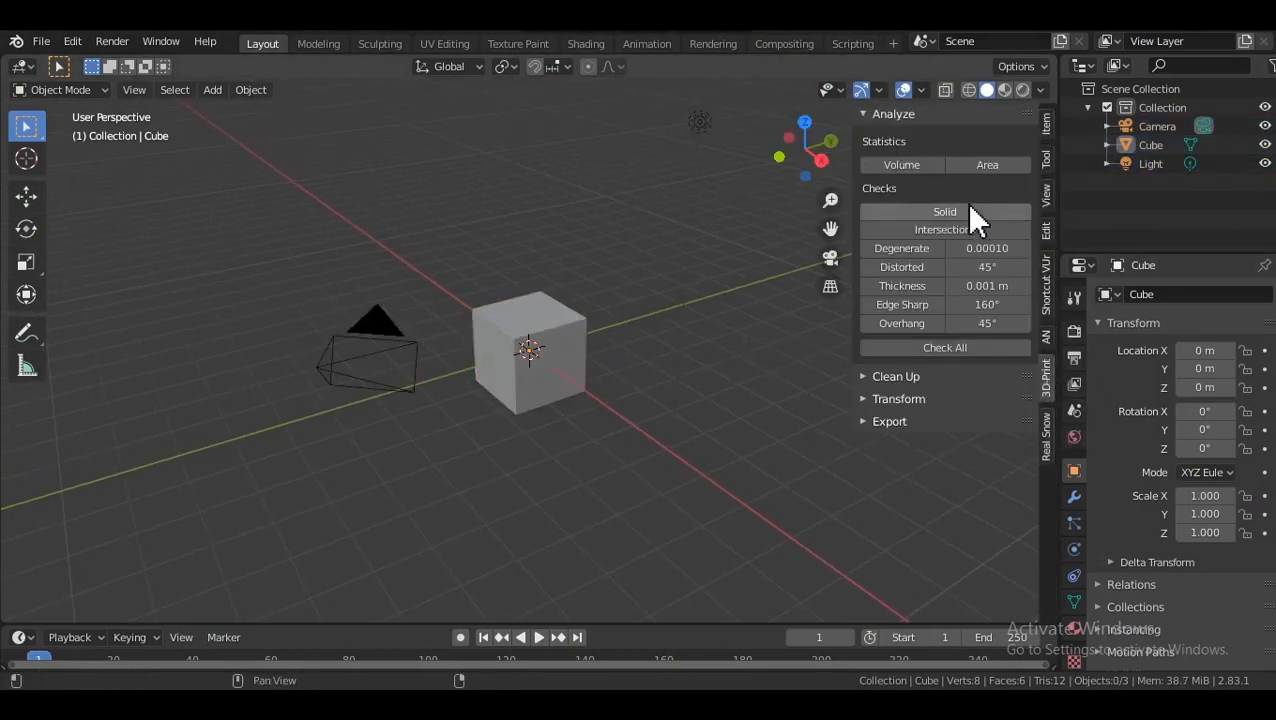
left_click(1047, 312)
left_click(945, 169)
left_click(954, 189)
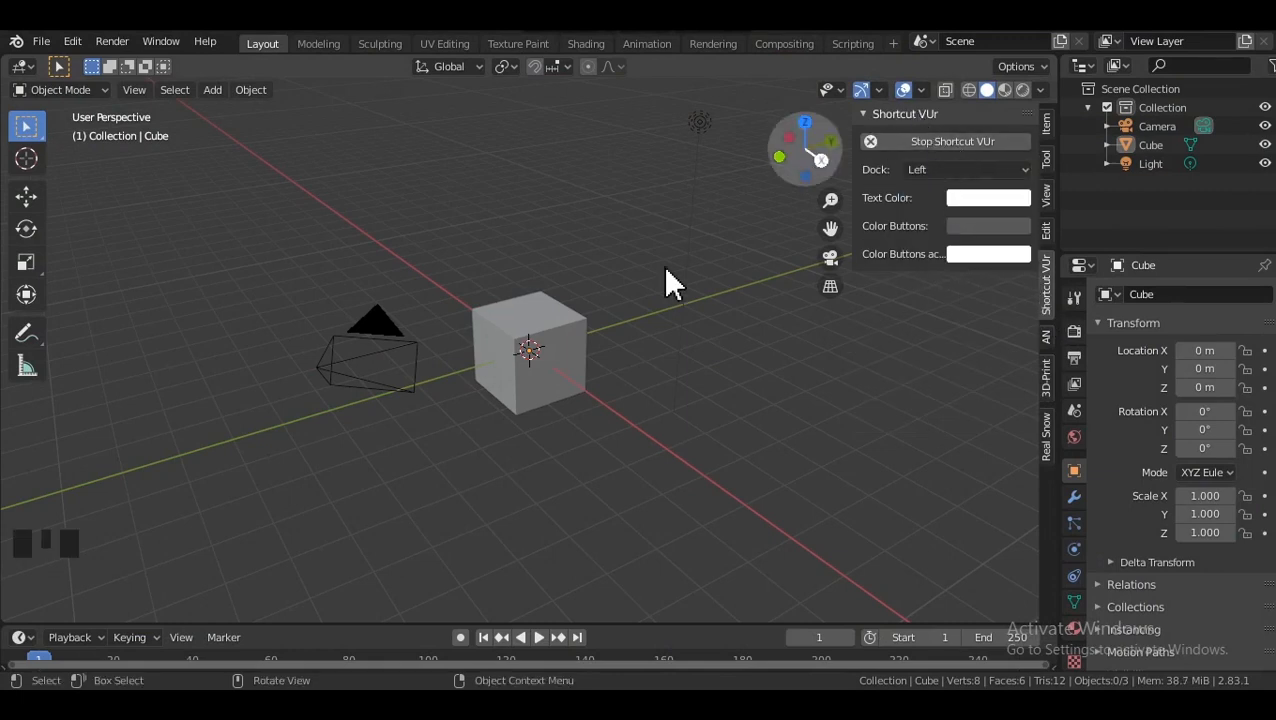
key("n")
Delete the default cube, camera and light from the scene.
middle_click_drag(686, 285, 763, 368)
key("a")
key("x")
left_click(763, 362)
key("n")
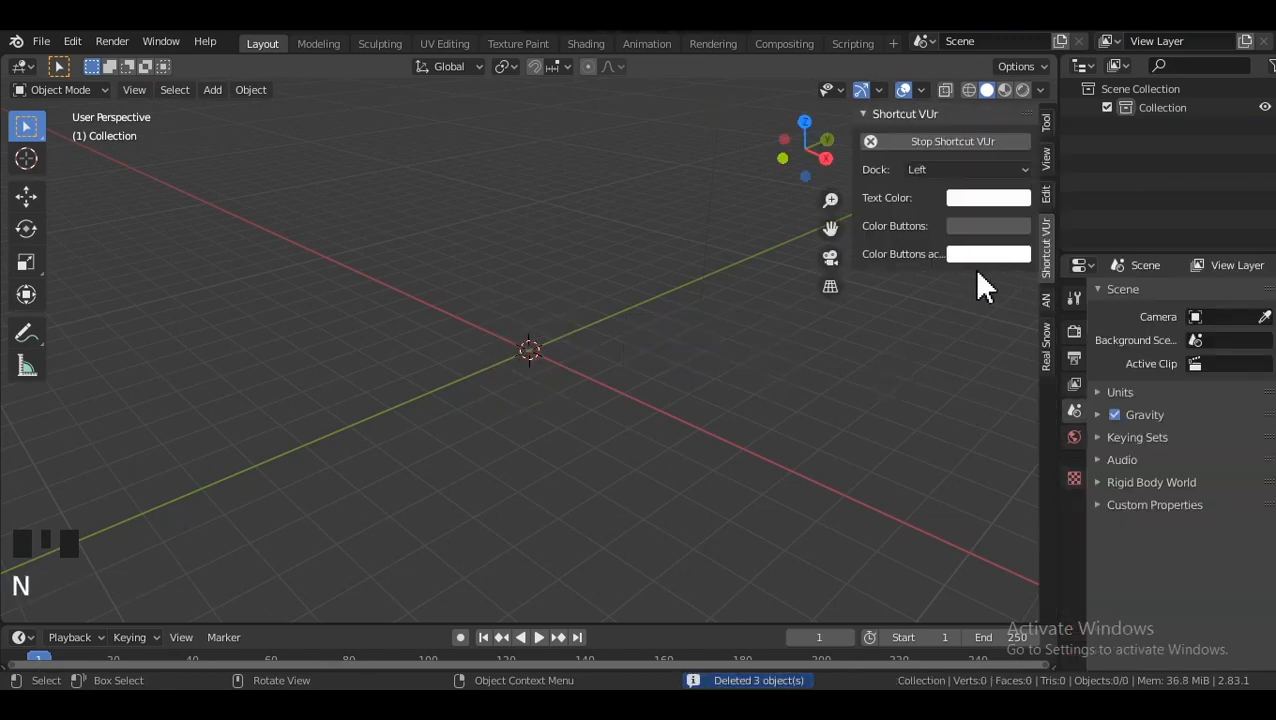
key("b")
right_click(713, 344)
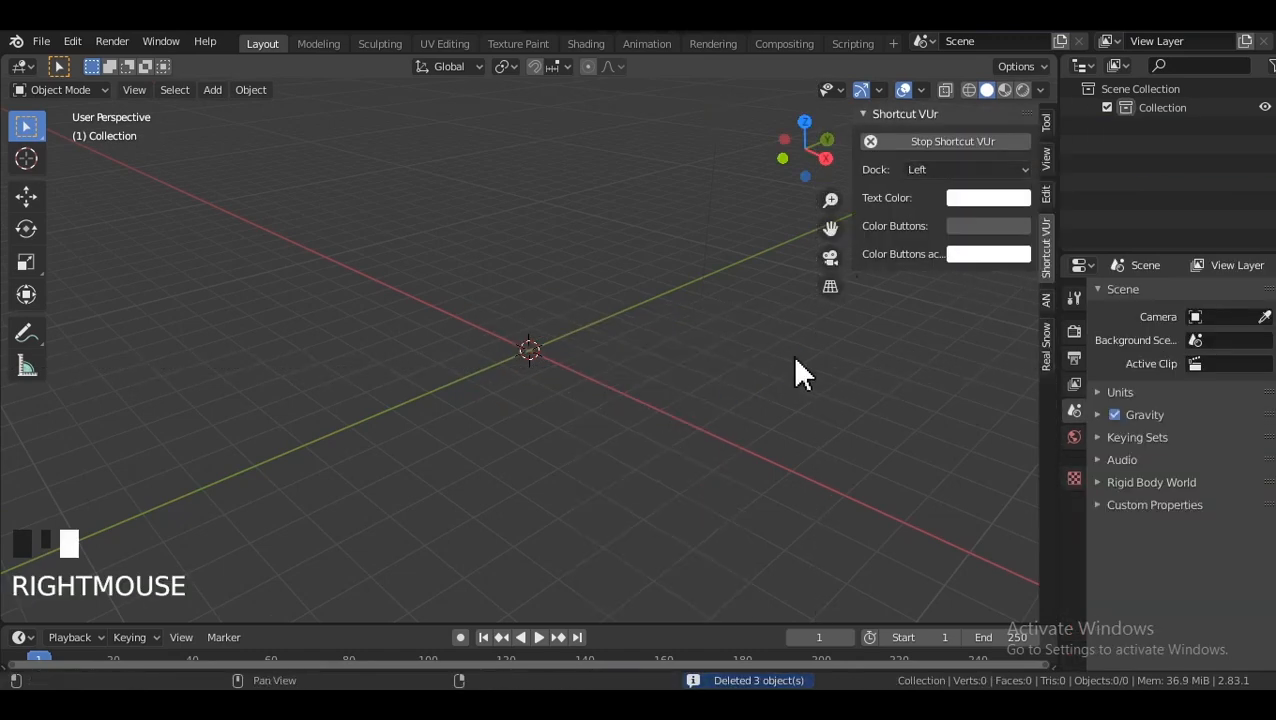
key("n")
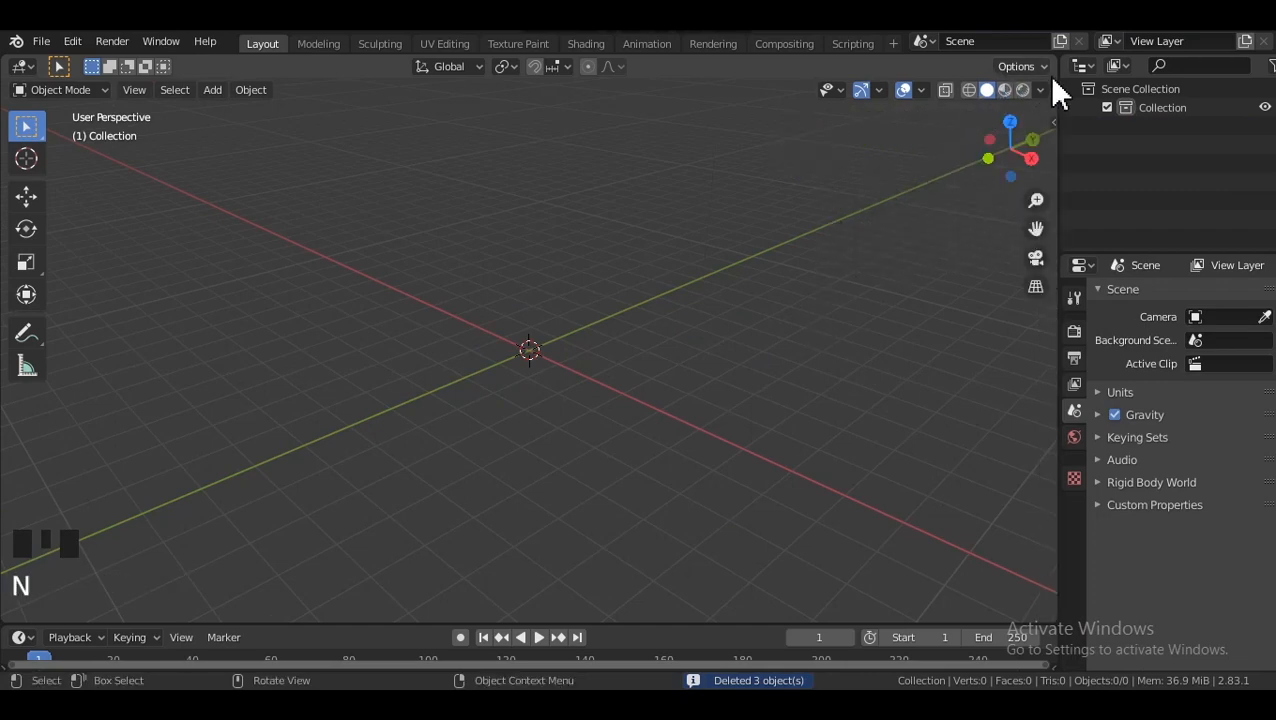
Enable Cavity in the viewport shading and set its type to Both.
left_click(1041, 90)
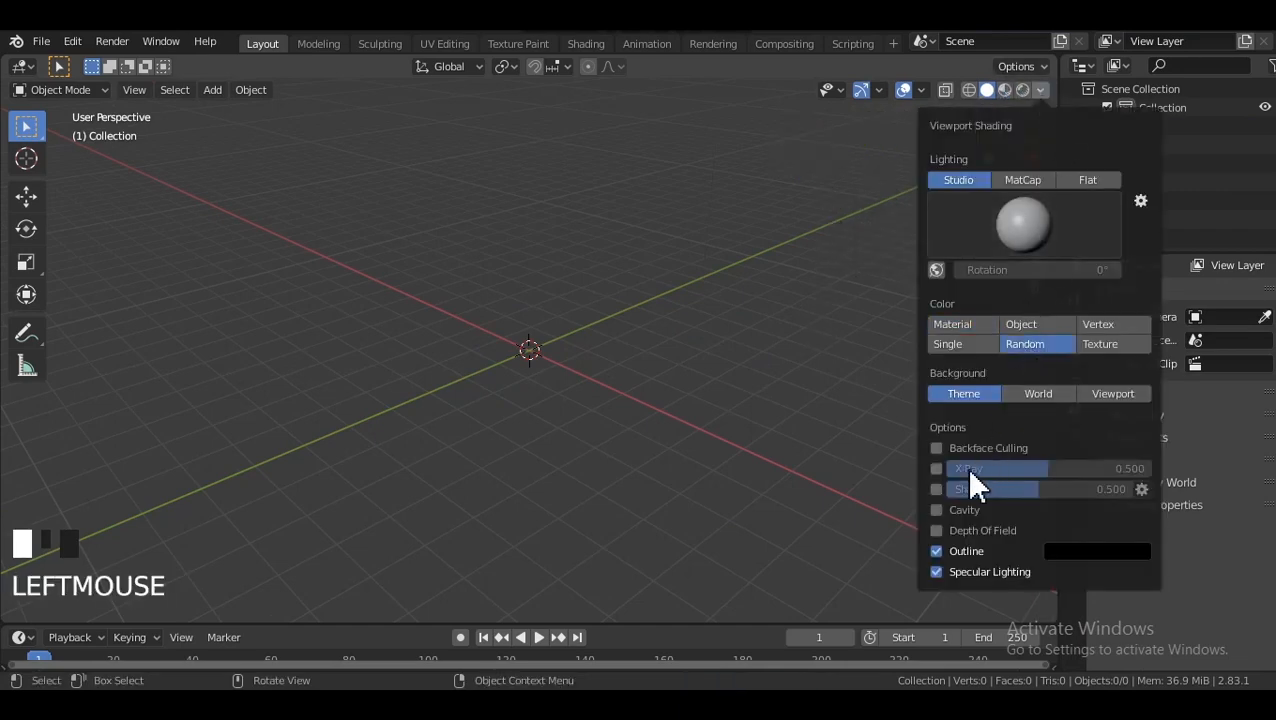
left_click(937, 510)
left_click(1104, 511)
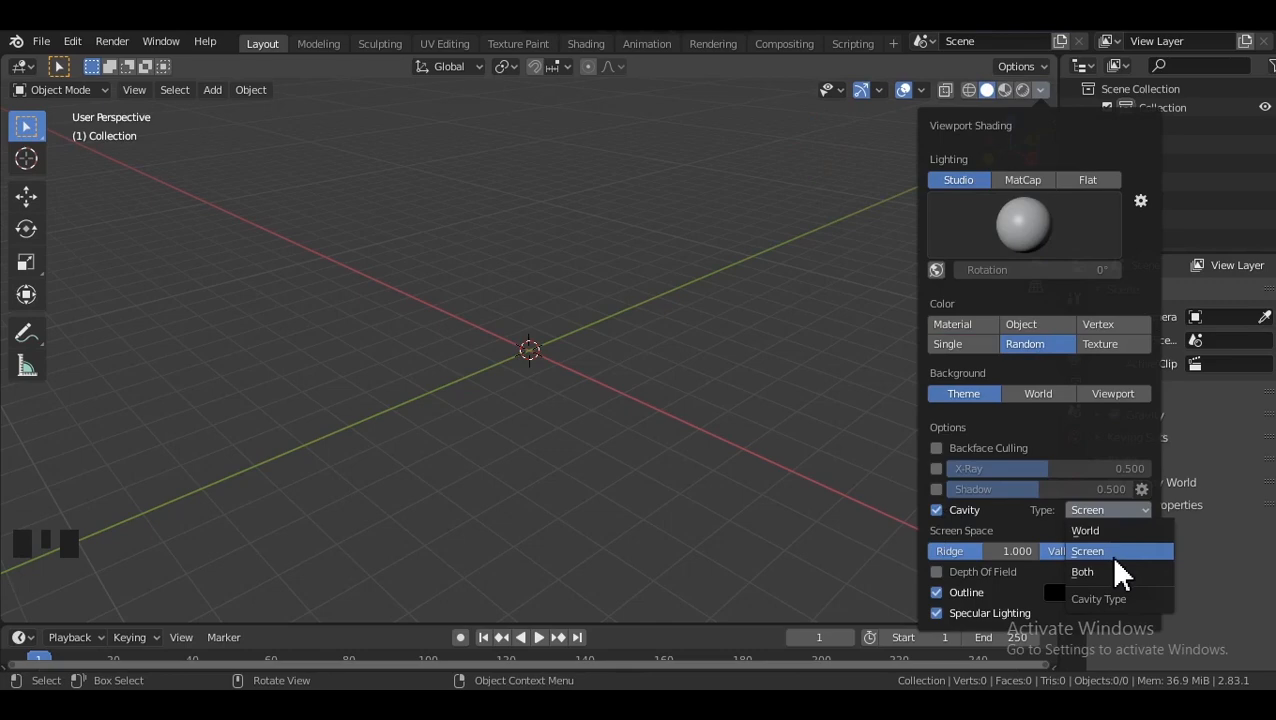
left_click(1105, 572)
Add a UV sphere at the world origin and view it from the side.
scroll(493, 302, "up", 1)
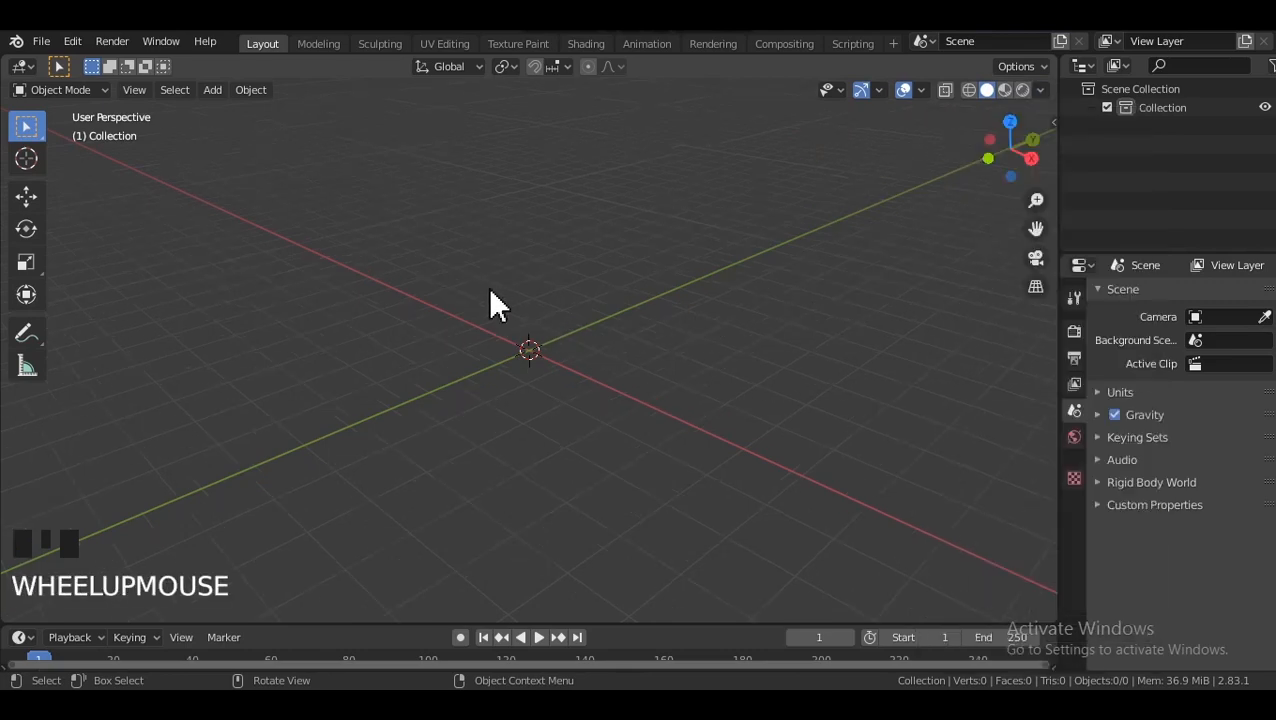
key("shift+a")
left_click(574, 345)
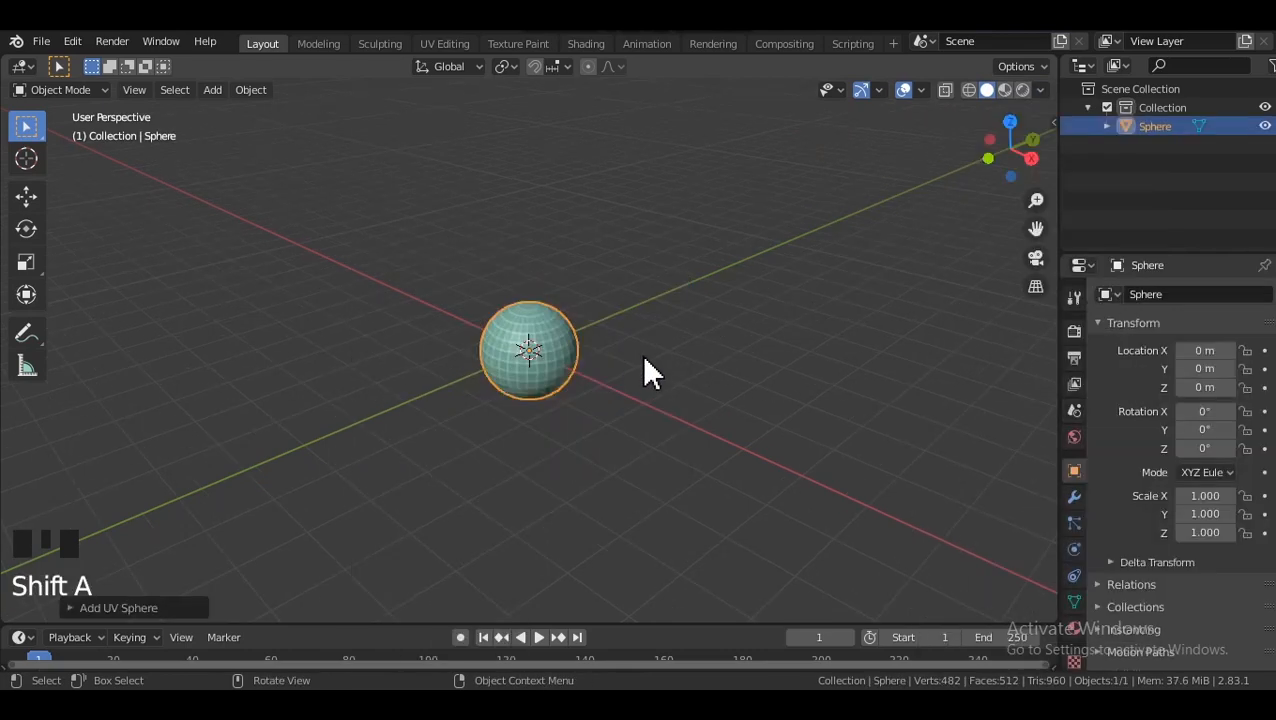
scroll(526, 352, "up", 4)
middle_click_drag(521, 340, 697, 320)
middle_click_drag(621, 347, 630, 333, "alt")
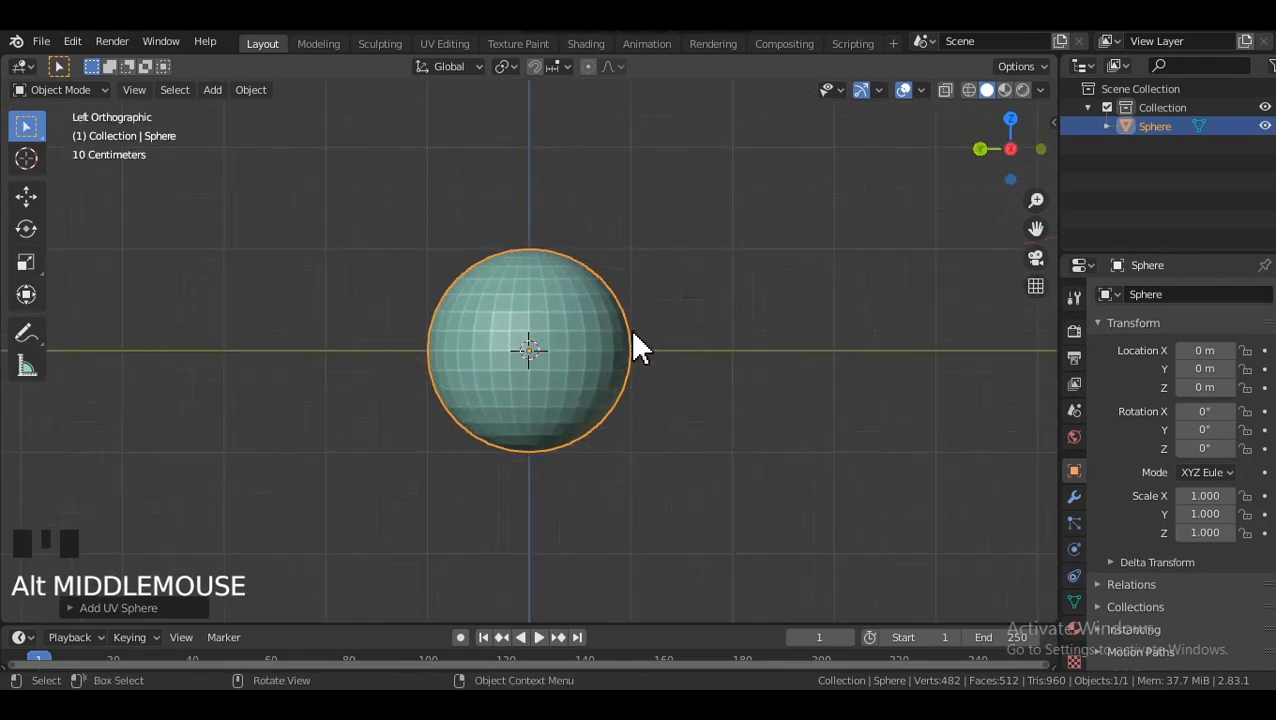
scroll(630, 333, "up", 3)
Activate the Move tool and shade the sphere smooth.
left_click(26, 196)
scroll(440, 270, "down", 3)
middle_click_drag(468, 269, 468, 296, "shift")
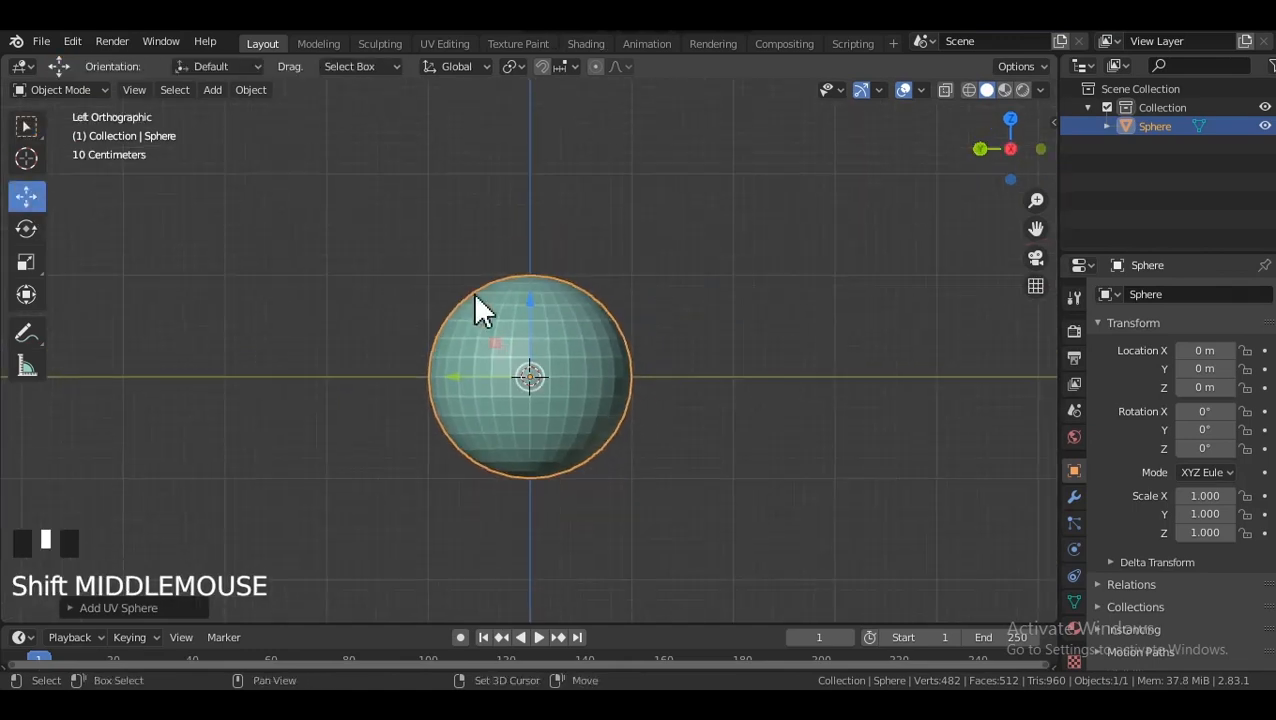
right_click(561, 323)
left_click(565, 323)
mouse_move(590, 326)
middle_mouse_down()
mouse_move(579, 356)
mouse_move(643, 341)
middle_mouse_up()
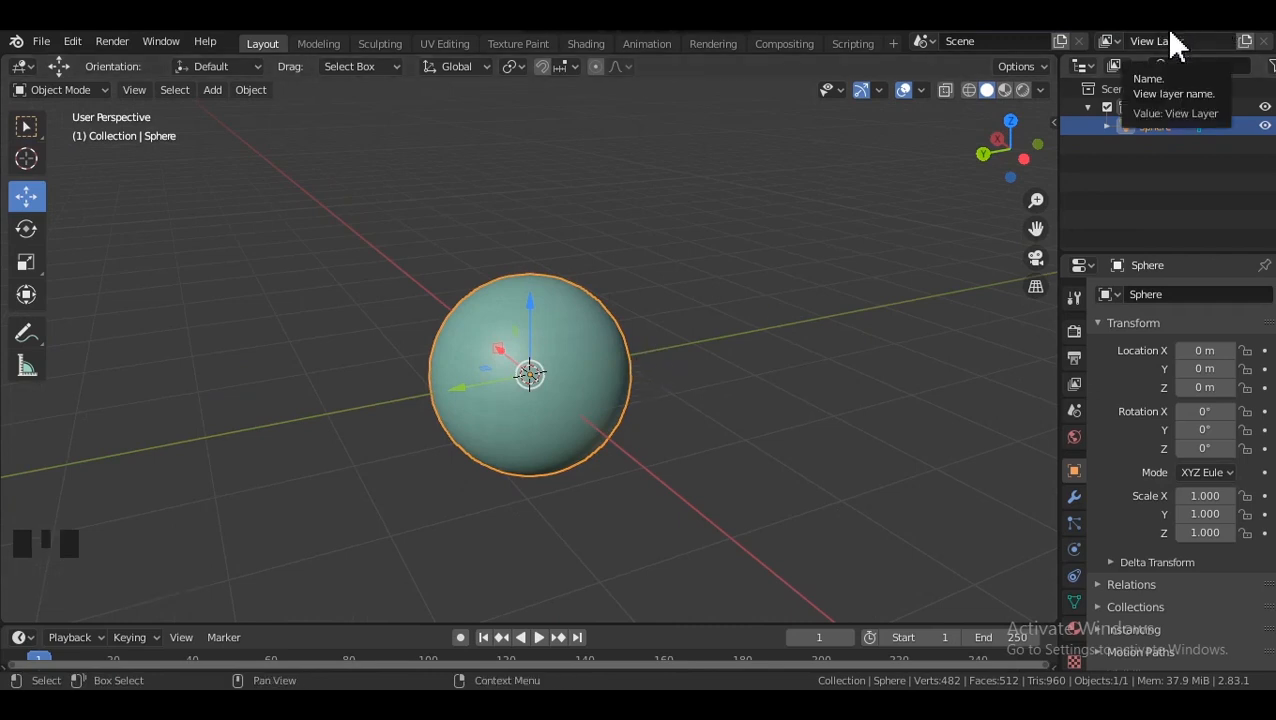
Raise the sphere about 0.2 m along the Z axis in front view.
middle_click_drag(558, 330, 510, 345)
key("Tab")
key("b")
middle_click_drag(649, 347, 581, 357)
key("Tab")
left_click_drag(537, 330, 588, 291)
key("Tab")
key("Tab")
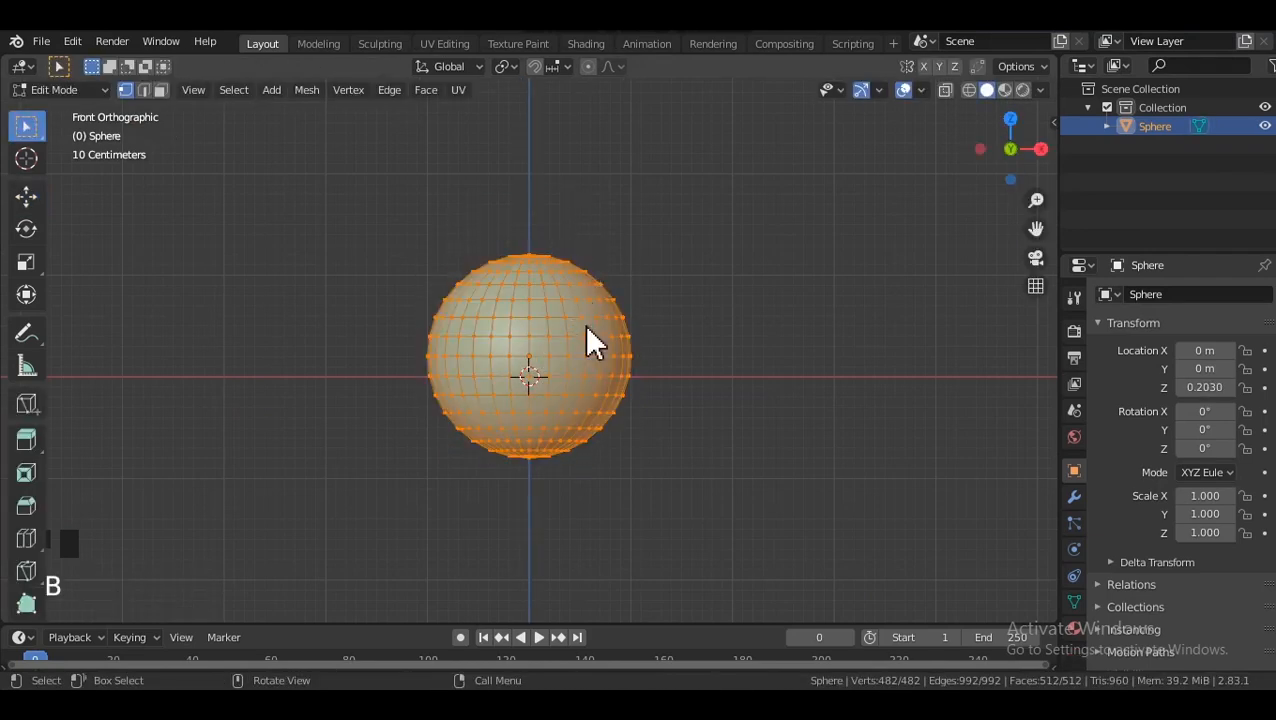
Scale the whole sphere by a factor of 3 in Object Mode.
type("s3")
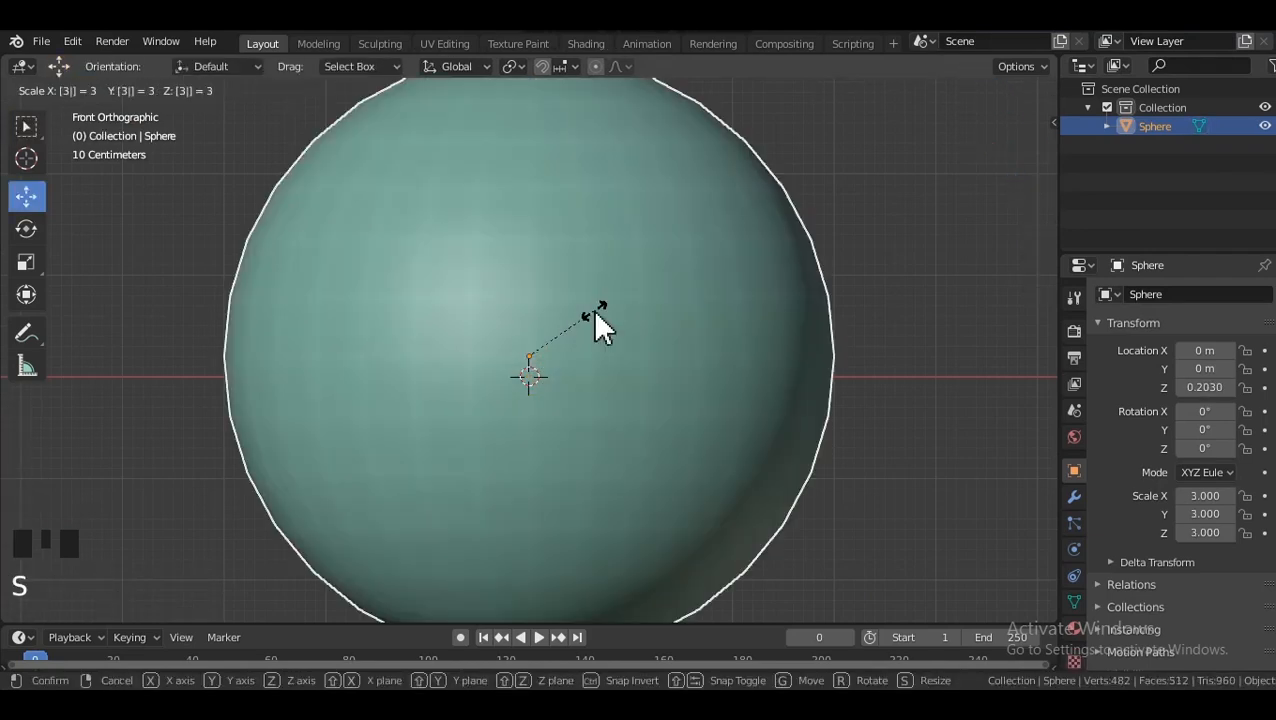
key("Return")
left_click(78, 610)
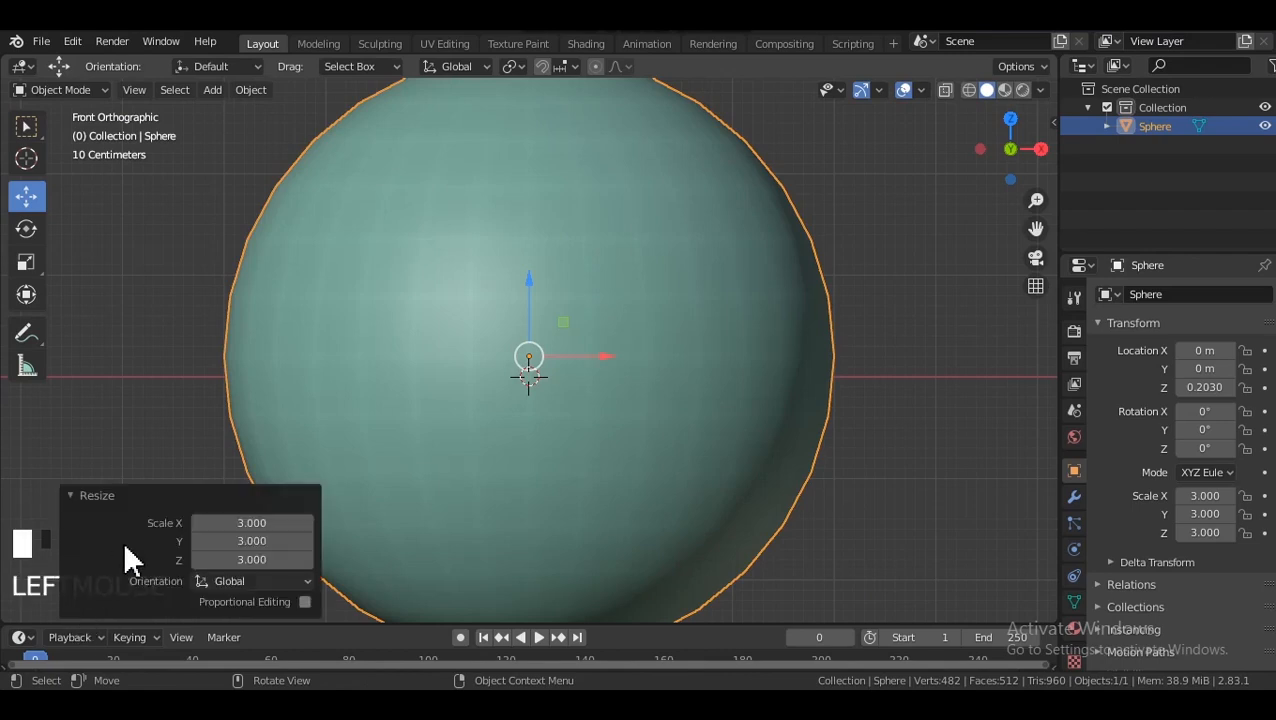
left_click(822, 430)
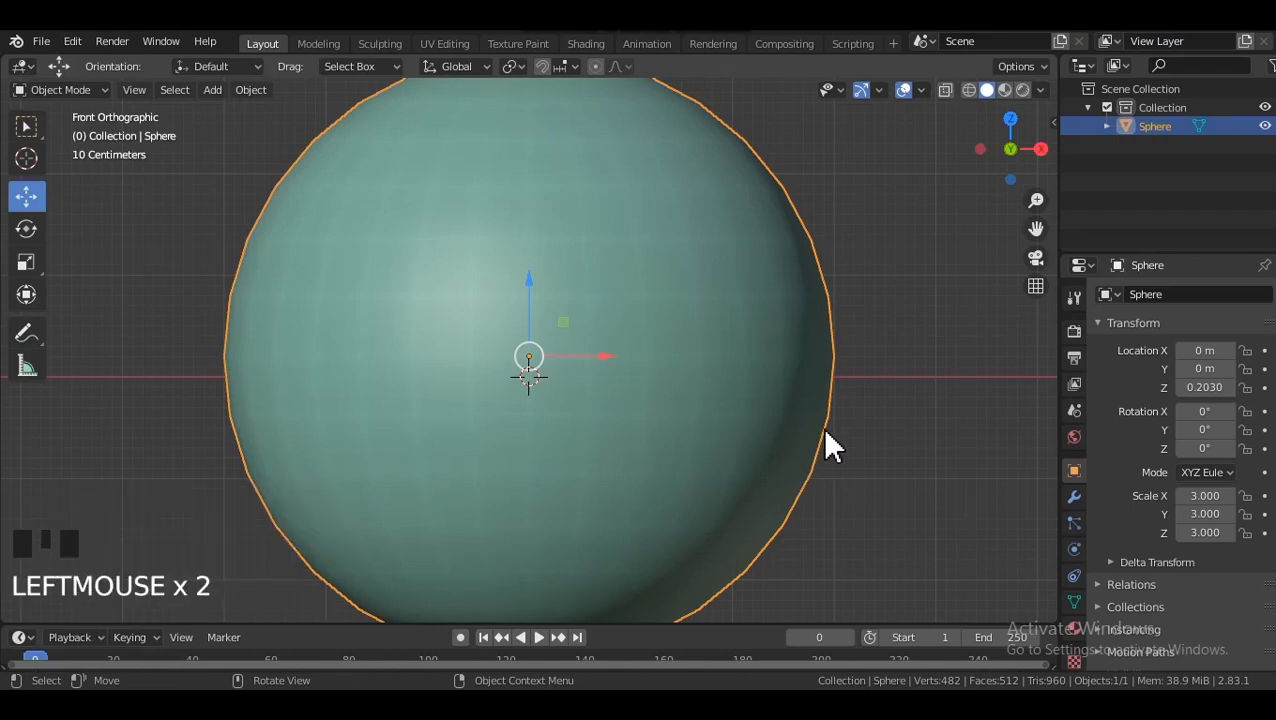
Select the sphere's top pole vertex in Edit Mode, activate the Move tool and enable proportional editing.
middle_click_drag(822, 430, 814, 418)
key("Tab")
scroll(617, 344, "up", 1)
middle_click_drag(620, 341, 595, 337)
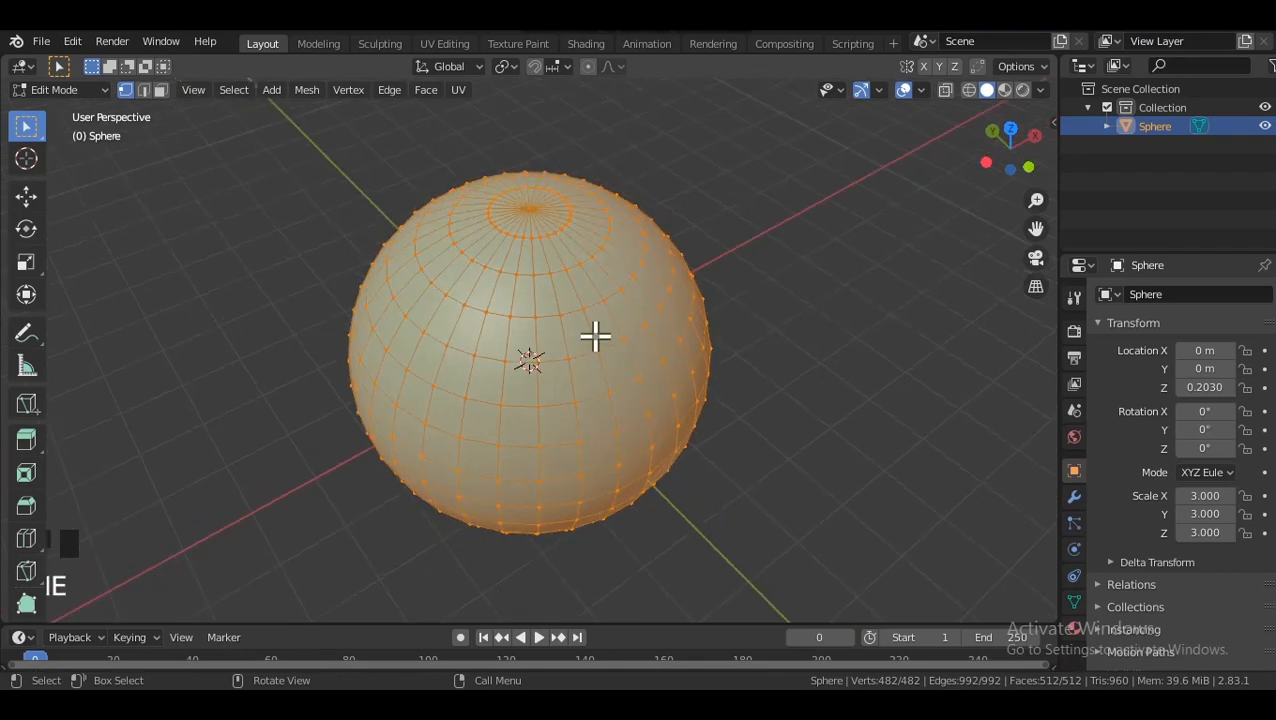
left_click(527, 207)
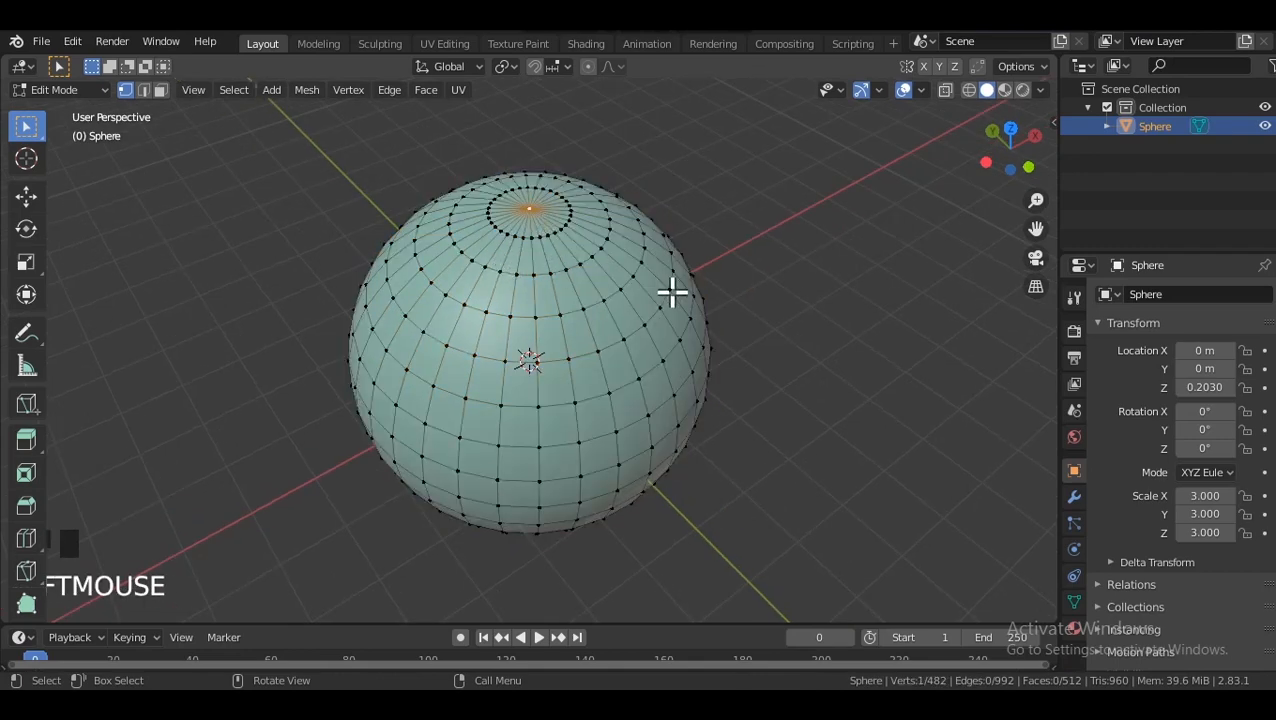
left_click(26, 195)
middle_click_drag(683, 273, 558, 203)
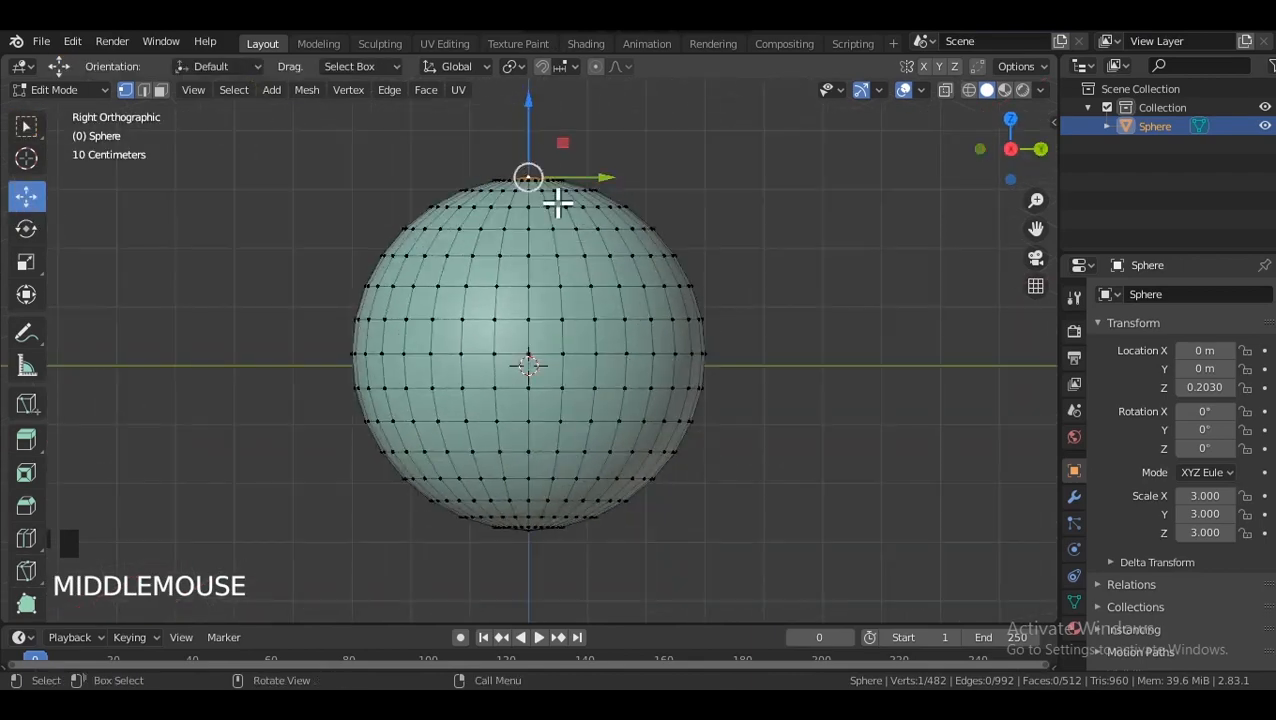
middle_click_drag(534, 141, 586, 115, "shift")
left_click(595, 67)
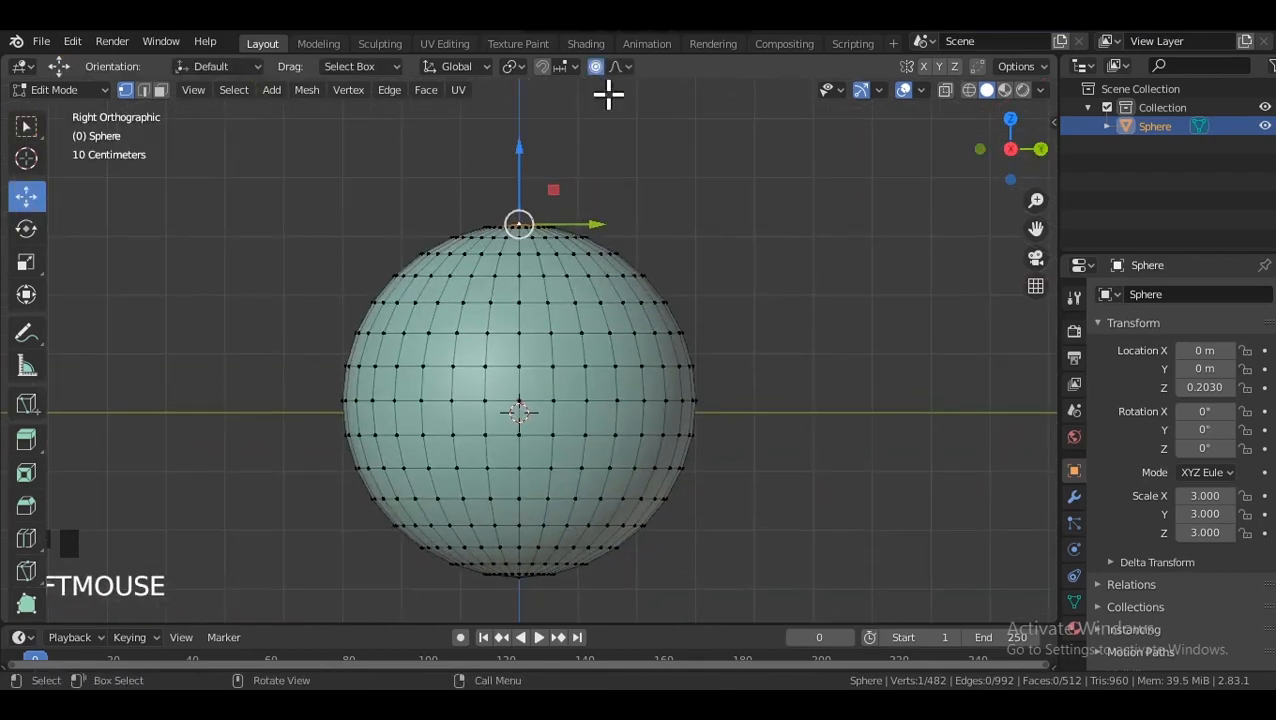
Turn on X-ray and sink the top pole vertex along Z with Smooth falloff and a proportional size of about 2.14.
left_click_drag(519, 154, 522, 173)
key("ctrl+z")
key("alt+z")
key("g")
key("z")
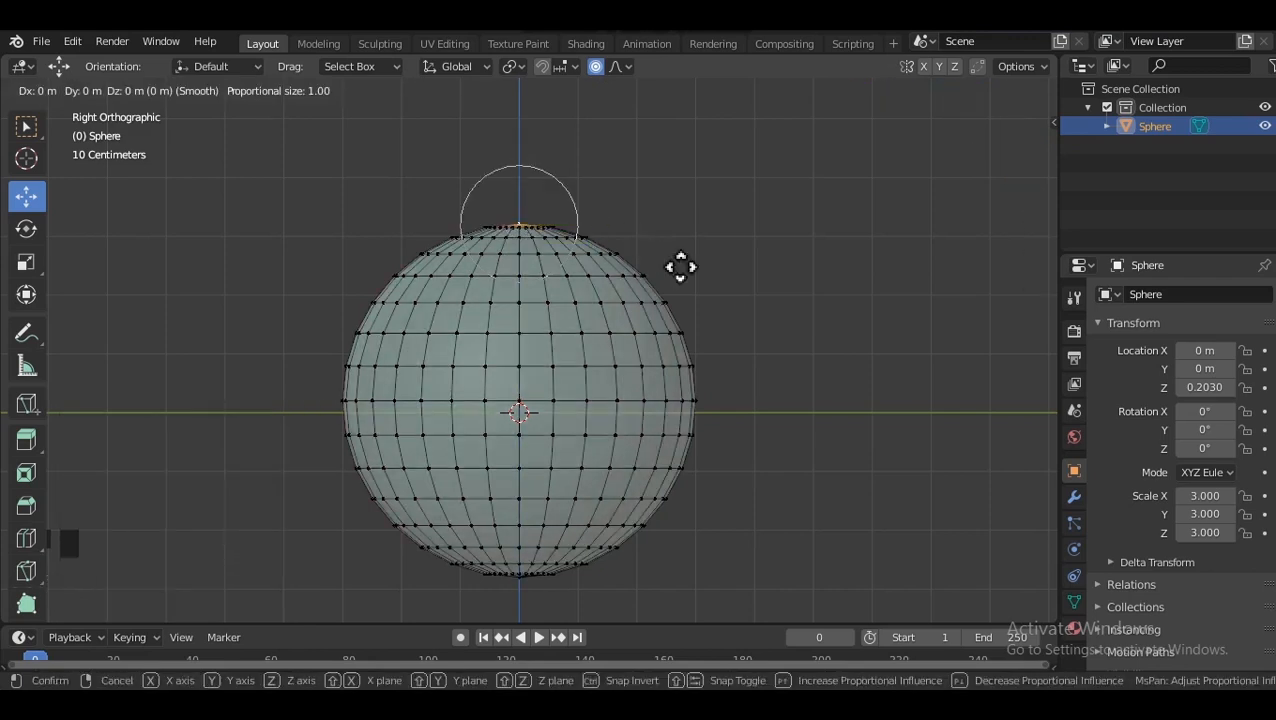
scroll(683, 336, "down", 8)
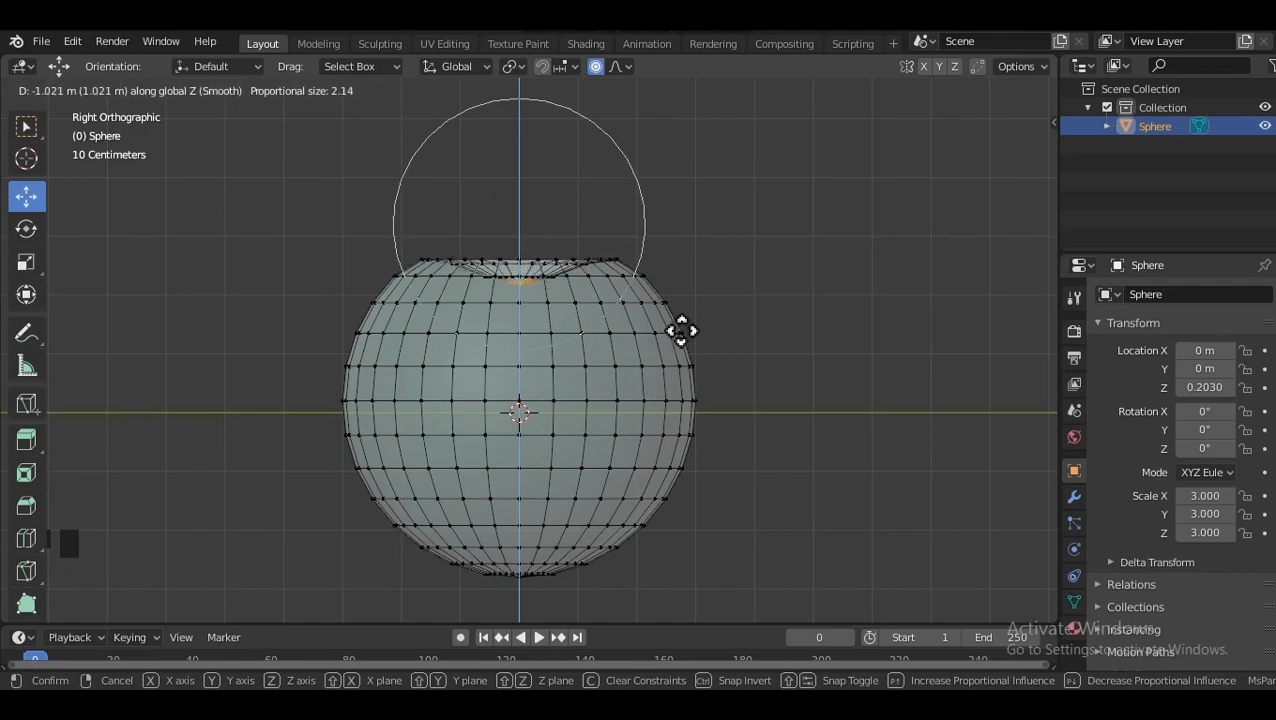
left_click(683, 346)
Push the sphere's bottom pole vertex up about 1.12 m along Z with a proportional size of about 2.14.
middle_click_drag(675, 373, 516, 399)
left_click(516, 418)
middle_click_drag(590, 413, 567, 423)
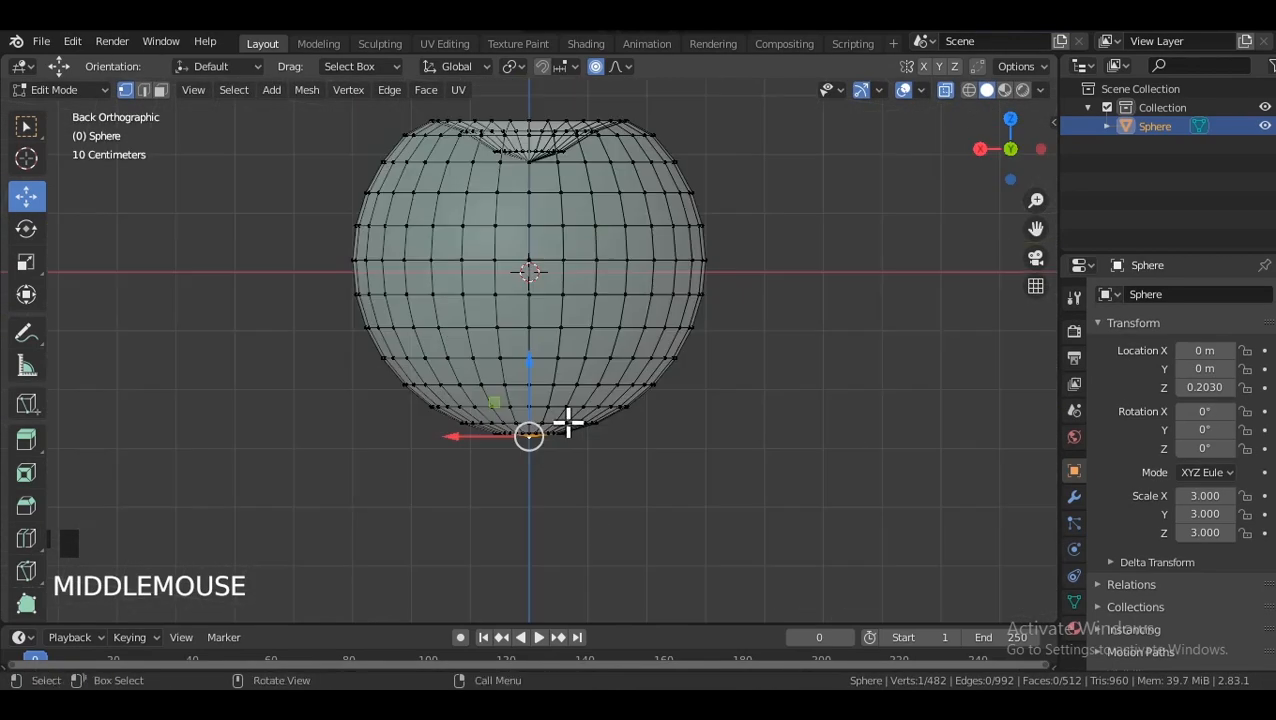
key("g")
key("z")
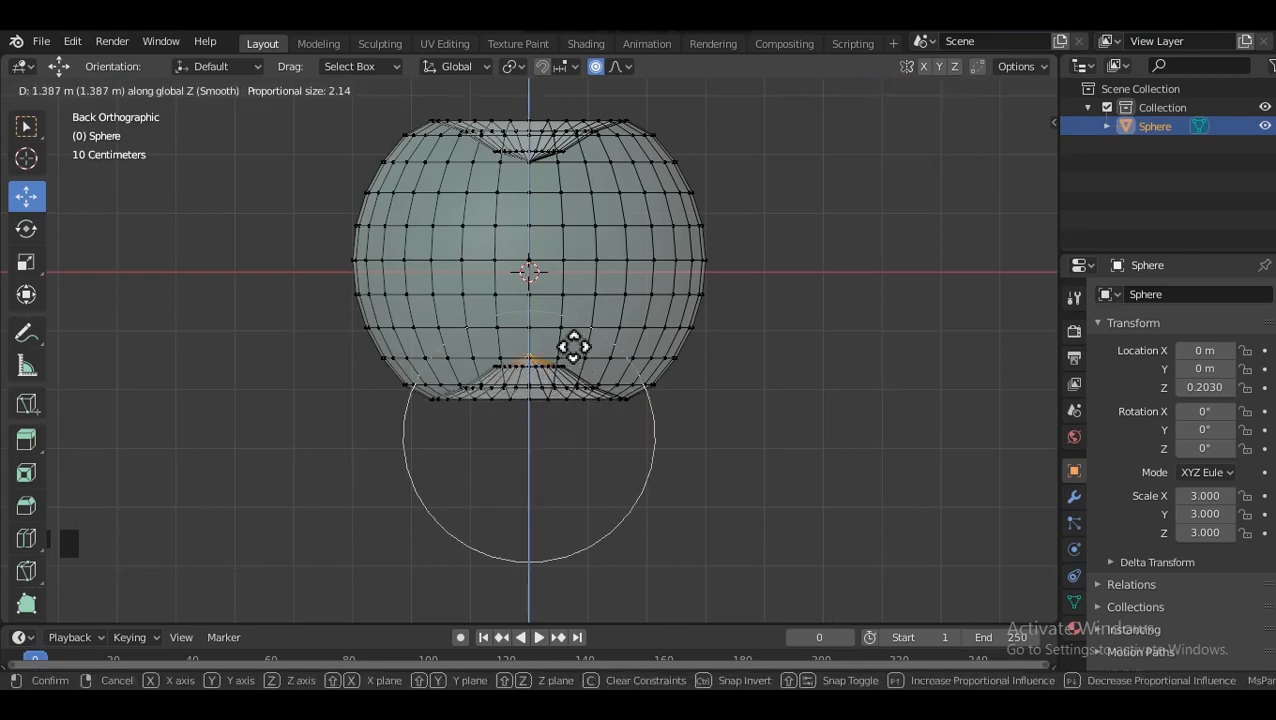
left_click(575, 358)
Scale down the lower part of the mesh around the bottom pole with a proportional size of about 4.18.
key("s")
scroll(818, 449, "down", 8)
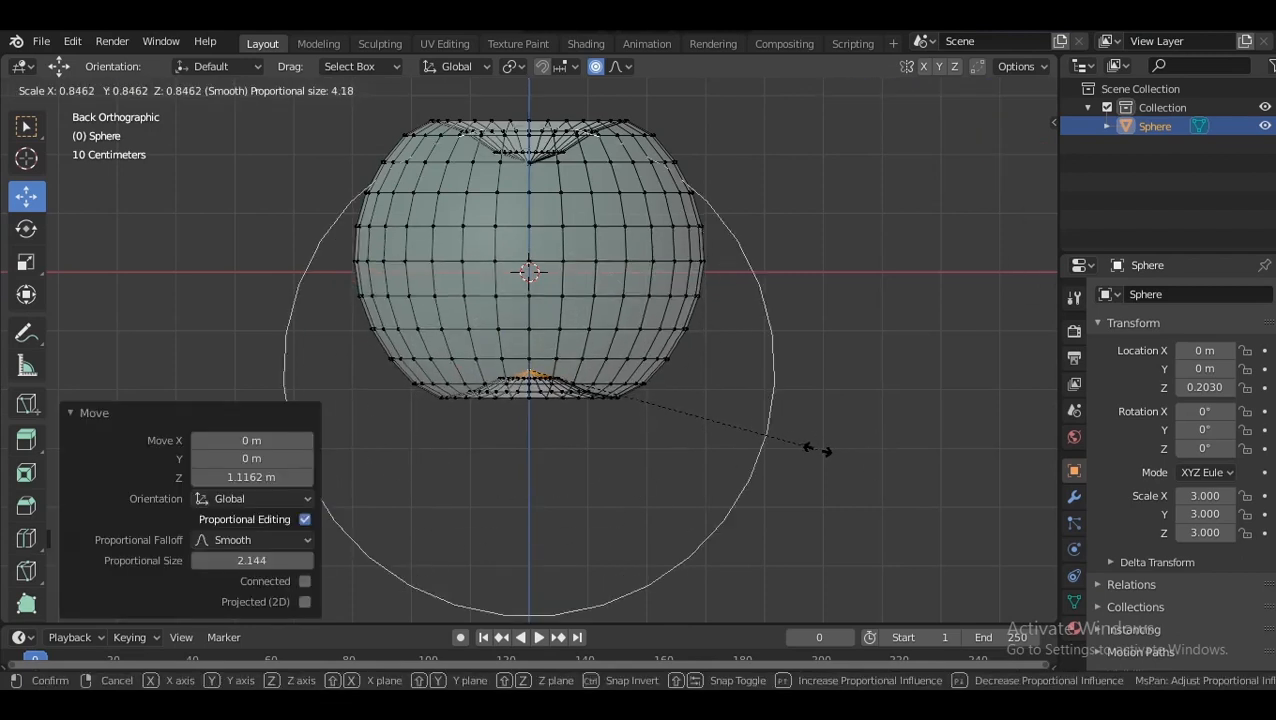
left_click(748, 432)
Return to Object Mode with the apple shape selected and turn X-ray off.
key("Tab")
left_click(706, 298)
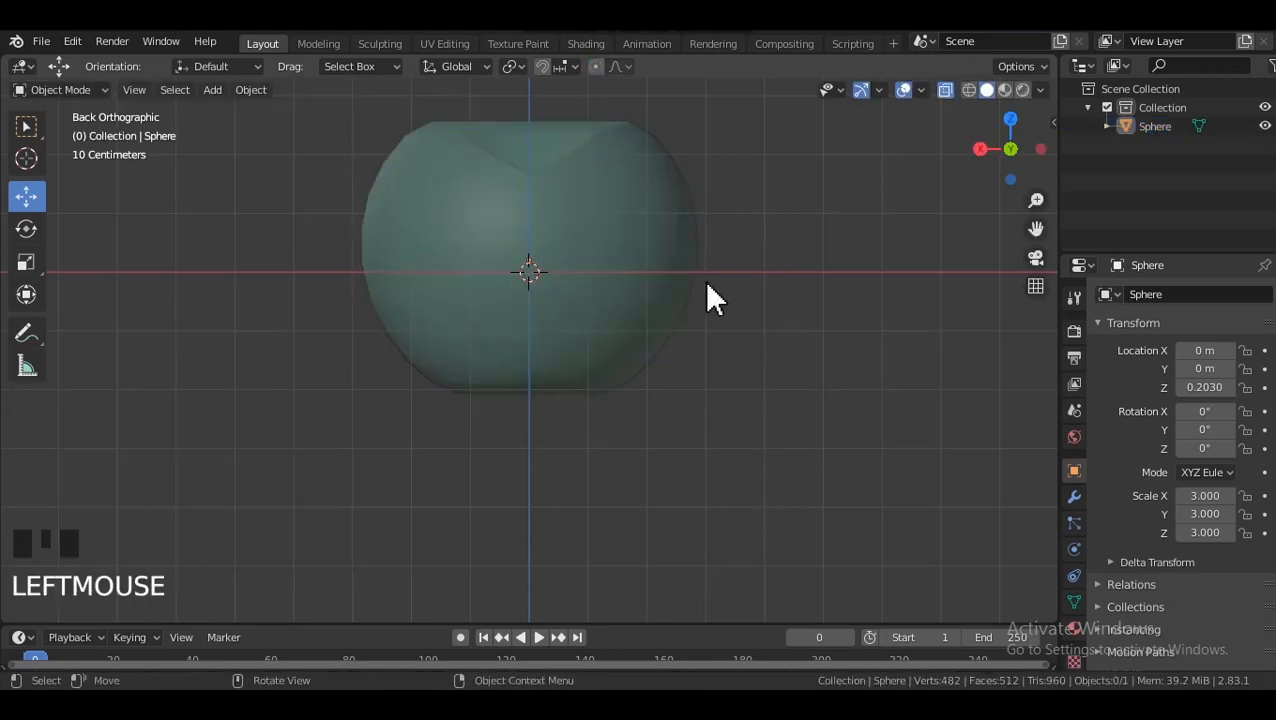
middle_click_drag(706, 298, 644, 293)
left_click(650, 290)
key("alt+z")
middle_click_drag(735, 288, 730, 392)
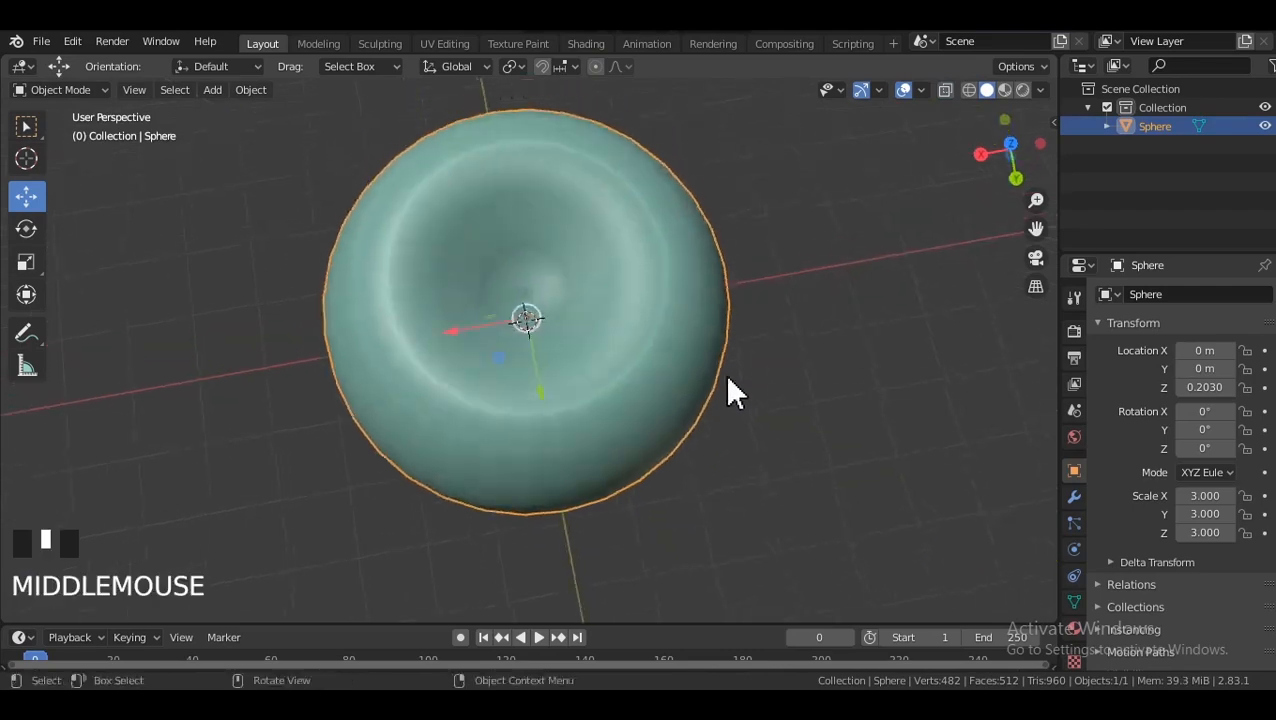
Apply a small vertex bevel to the bottom pole vertex in the lower dimple.
key("Tab")
key("b")
middle_click_drag(614, 272, 558, 356)
scroll(558, 356, "up", 4)
middle_click_drag(527, 396, 544, 373)
middle_click_drag(526, 281, 538, 343)
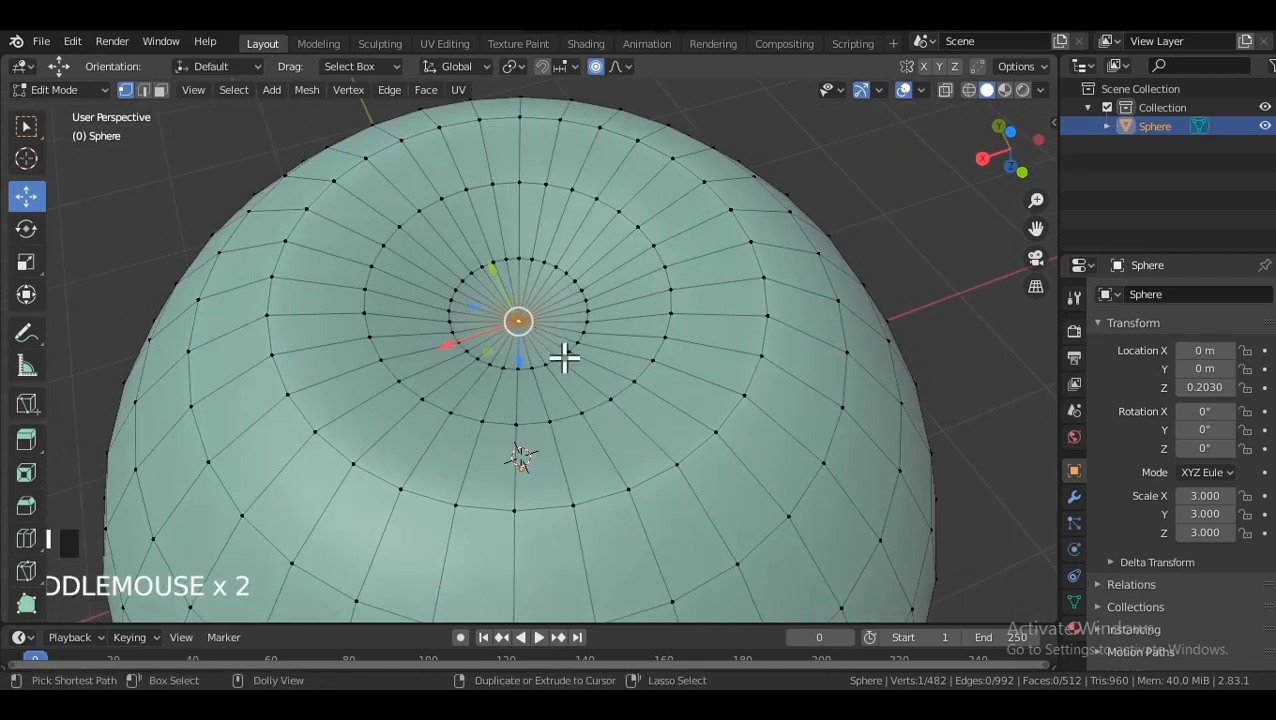
key("shift+ctrl+b")
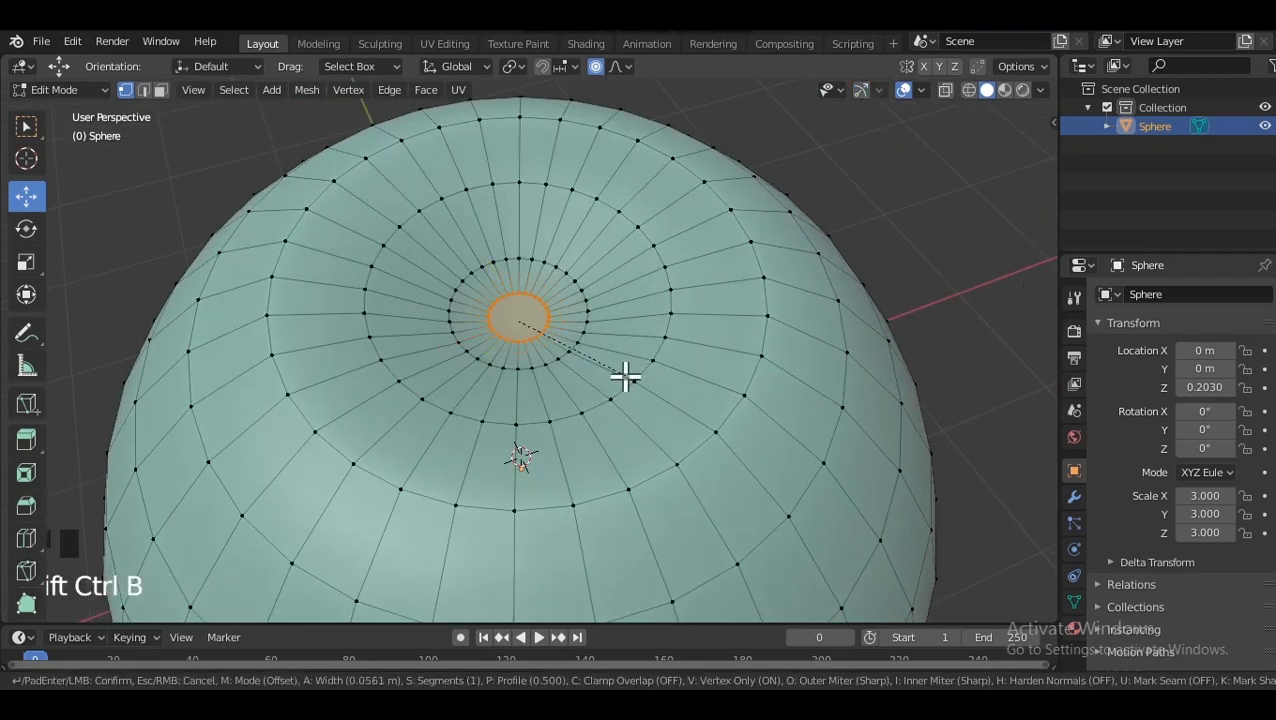
left_click(610, 372)
middle_click_drag(598, 370, 520, 307)
mouse_move(522, 356)
left_mouse_down()
mouse_move(521, 372)
mouse_move(521, 355)
left_mouse_up()
key("ctrl+z")
Select the top pole vertex at the centre of the upper dimple in Edit Mode.
scroll(521, 354, "down", 3)
middle_click_drag(523, 354, 584, 404)
key("Tab")
left_click(720, 308)
scroll(660, 400, "down", 3)
middle_click_drag(580, 560, 516, 314)
key("Tab")
scroll(500, 310, "up", 2)
left_click(476, 308)
Hide the toolbar and apply a vertex bevel to the top pole vertex with an offset of about 0.059 m.
key("ctrl+shift+b")
key("Escape")
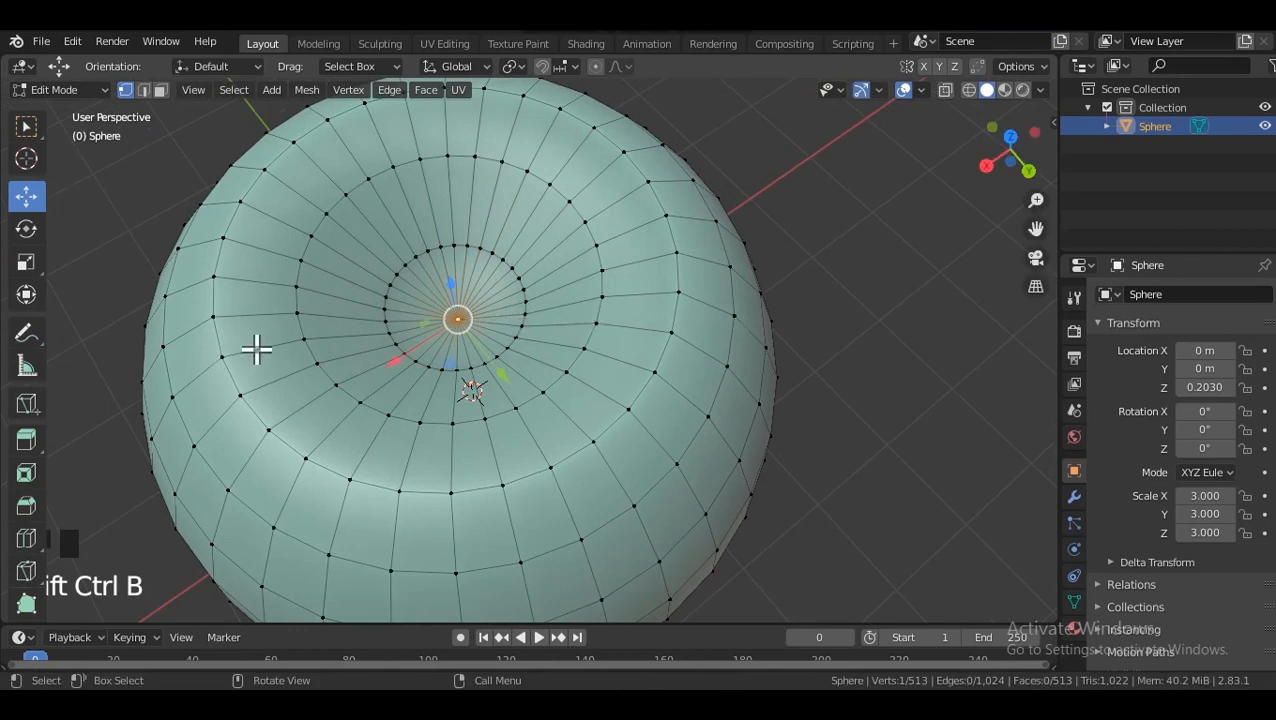
key("n")
key("n")
key("t")
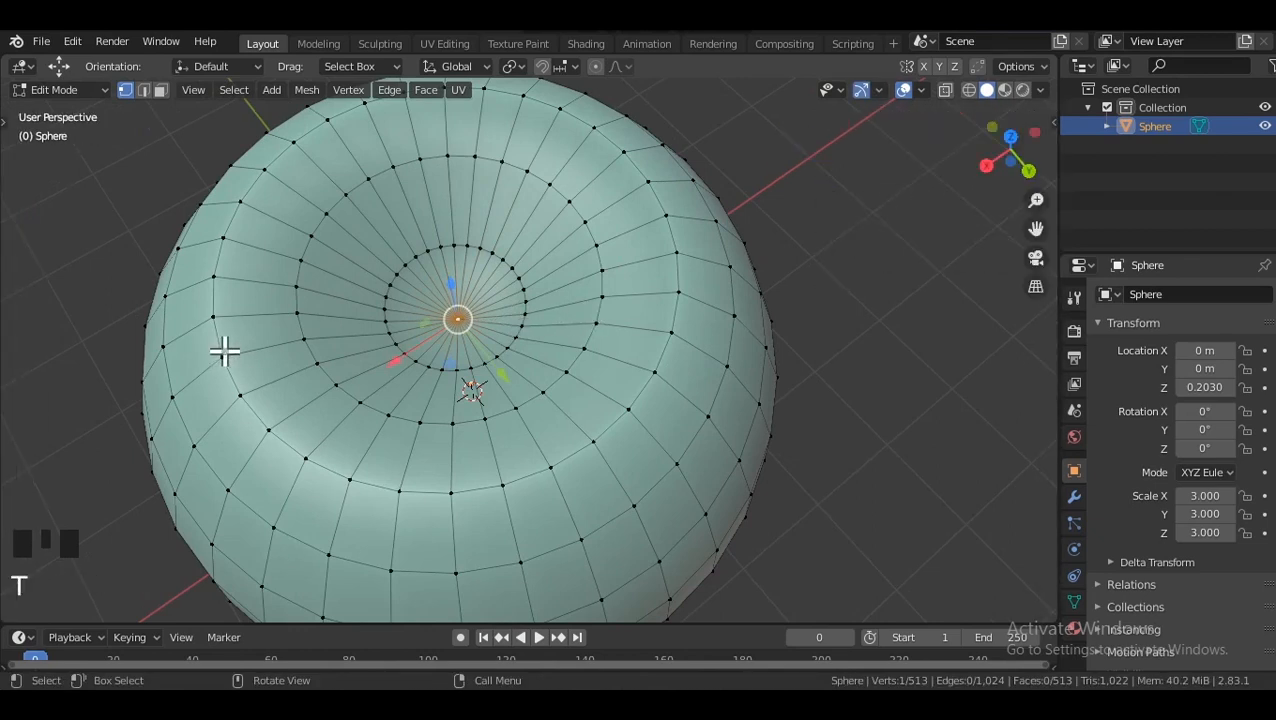
middle_click_drag(460, 348, 544, 333, "shift")
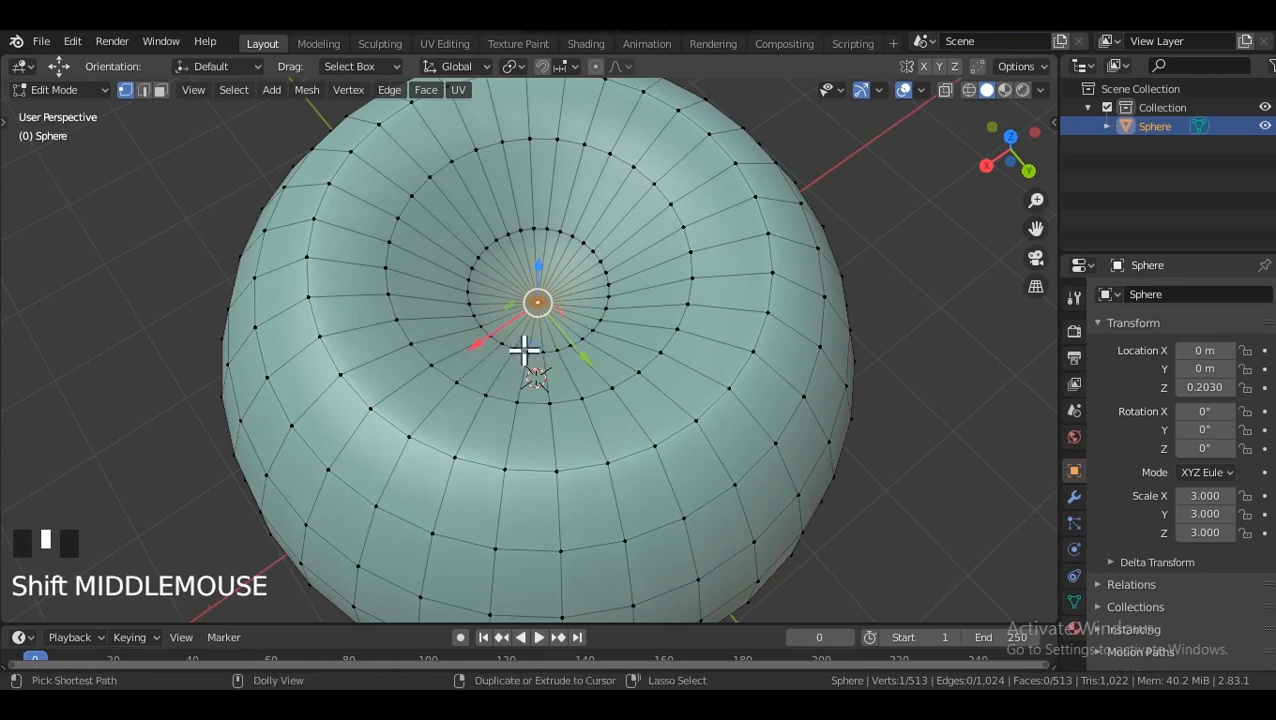
key("ctrl+shift+b")
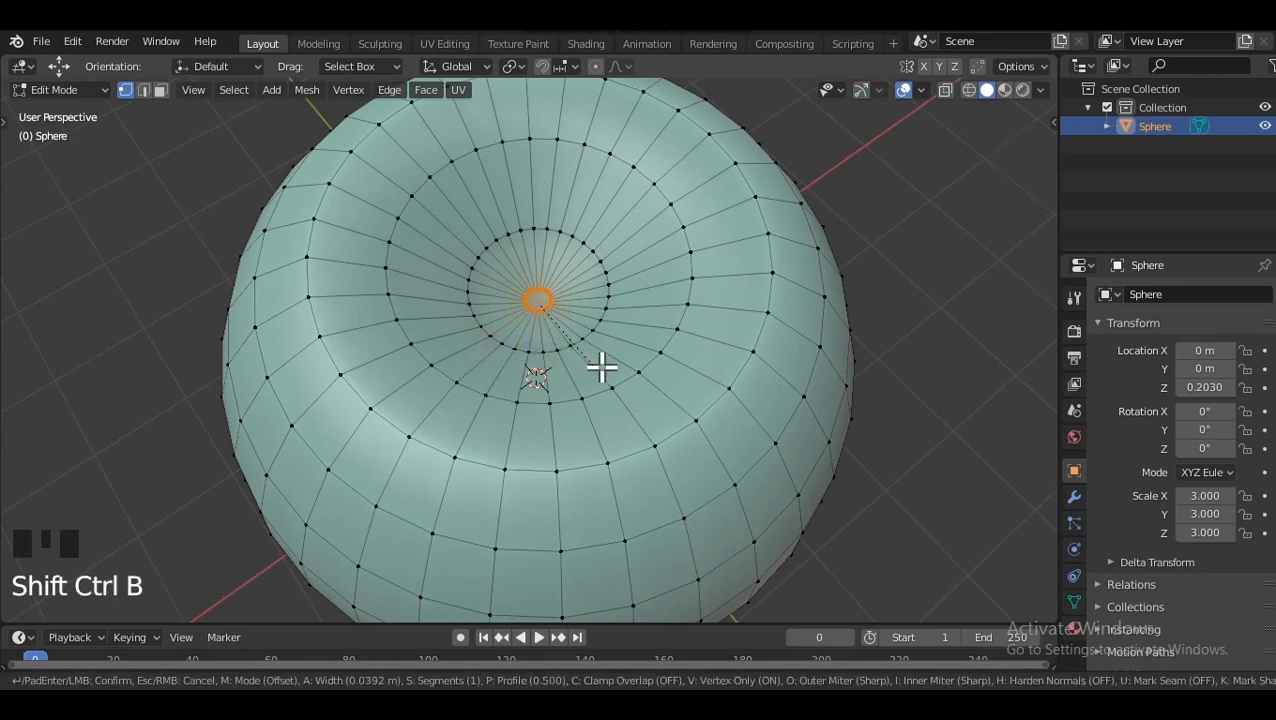
left_click(605, 368)
middle_click_drag(584, 333, 551, 292)
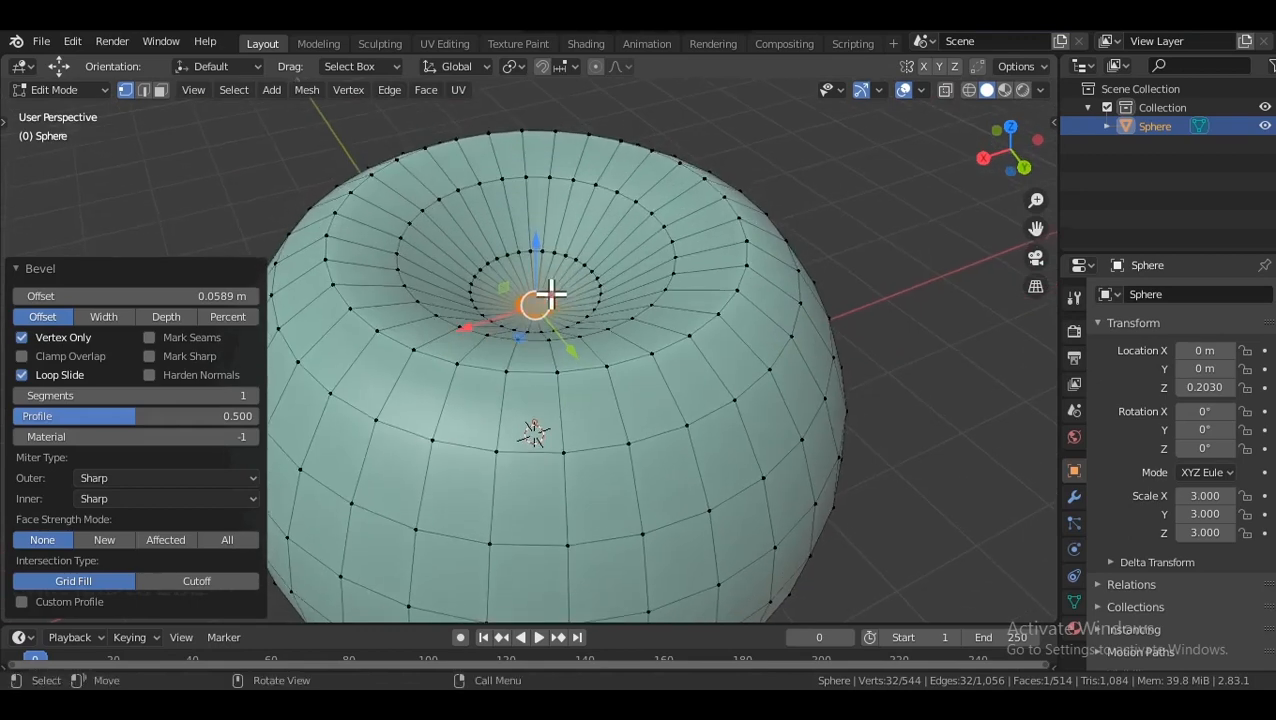
Select the edge loop around the upper dimple's outer rim in edge mode and move it slightly along Z.
left_click(19, 272)
middle_click_drag(421, 305, 597, 297)
key("Tab")
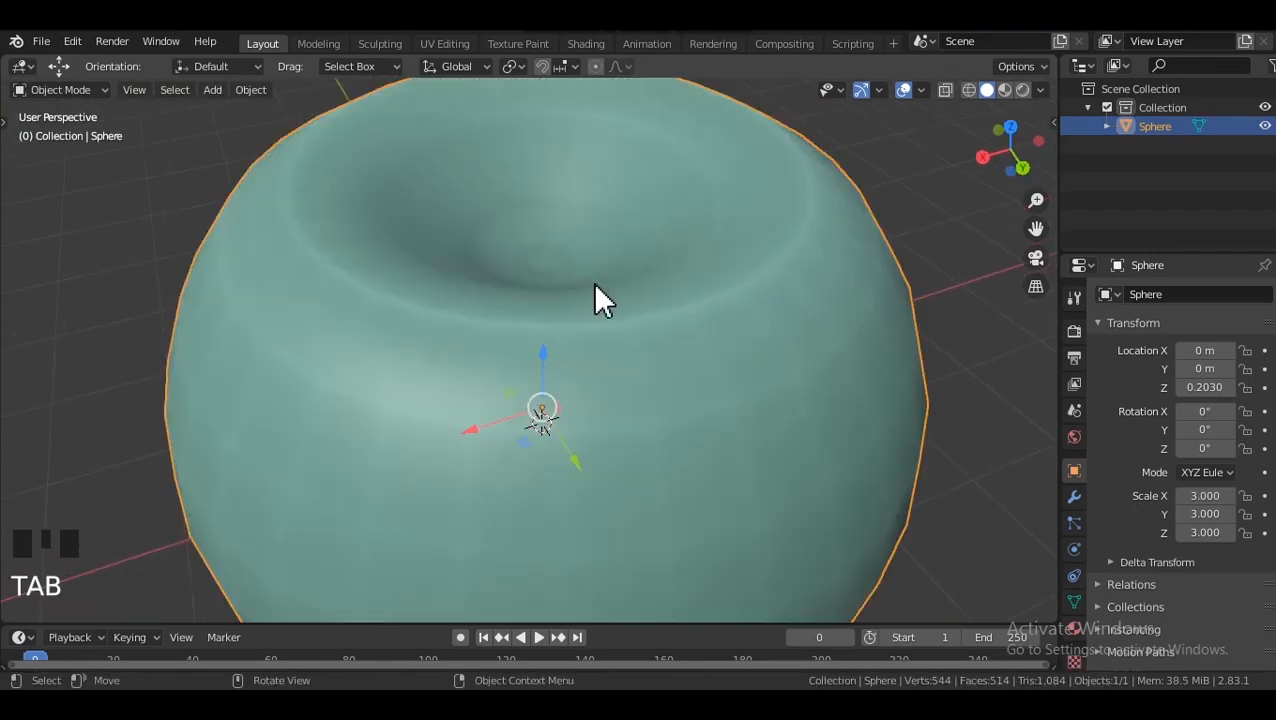
key("Tab")
left_click(678, 305)
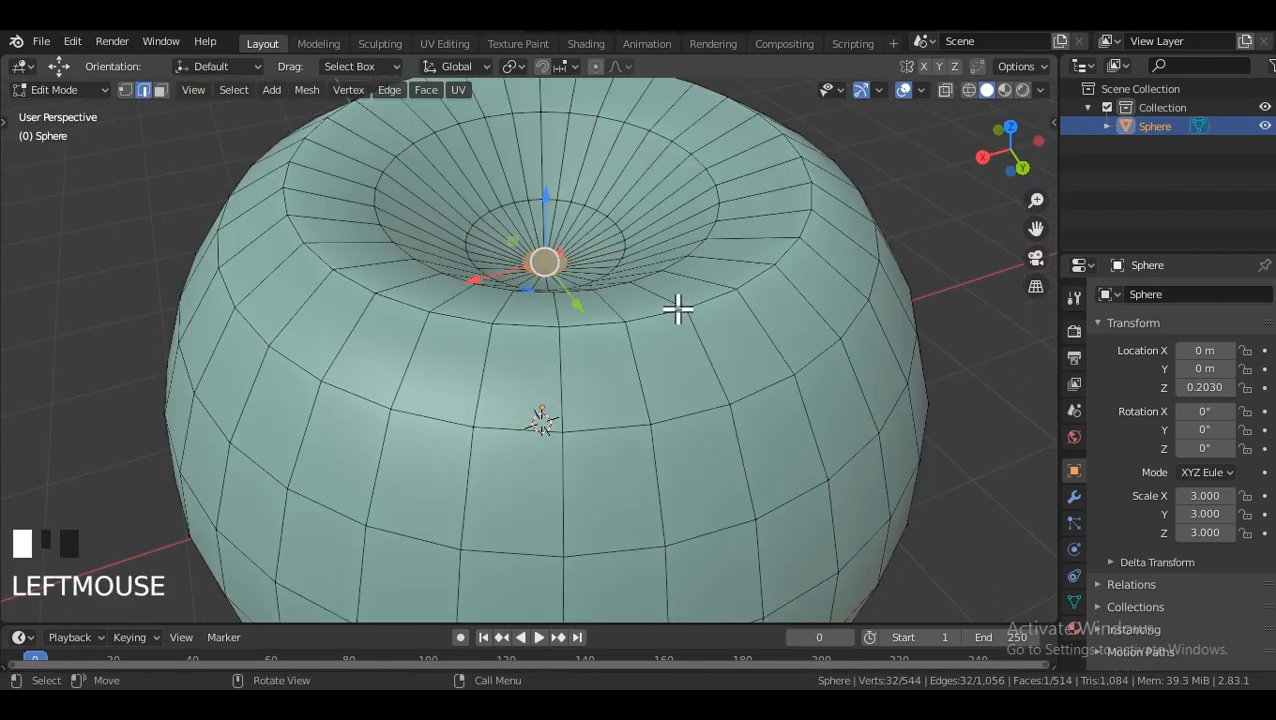
left_click(585, 330)
key("2")
left_click(520, 330, "alt+shift")
middle_click_drag(520, 330, 513, 152)
left_click_drag(520, 128, 523, 130)
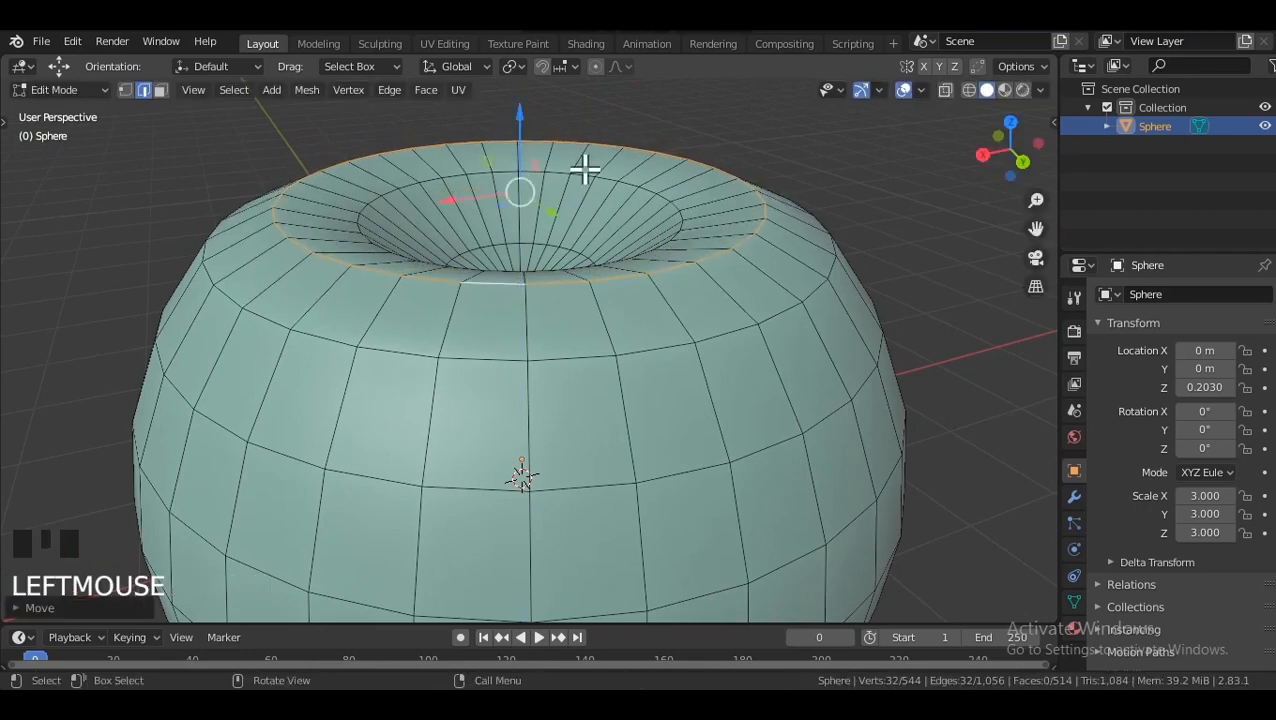
Check the upper dimple's shading in Object Mode, return to Edit Mode and select the small face at its centre.
middle_click_drag(523, 130, 640, 297)
key("Tab")
left_click(519, 322)
key("Tab")
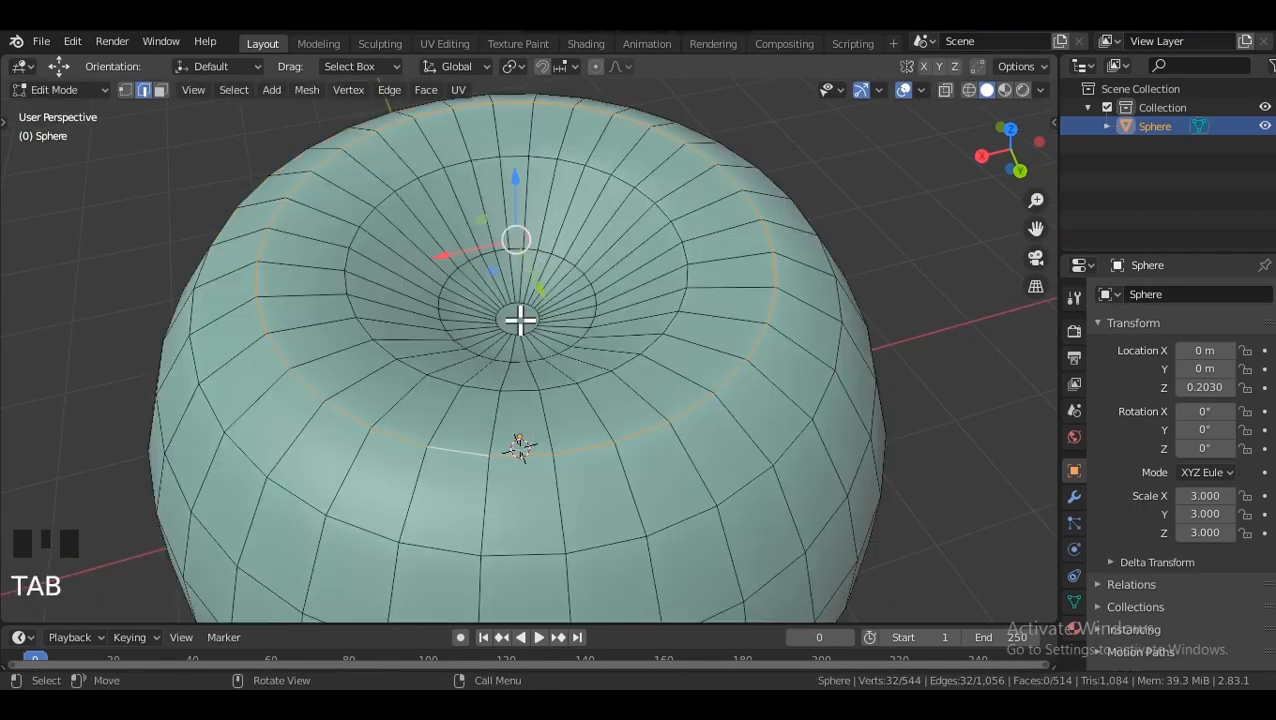
left_click(519, 320)
middle_click_drag(522, 345, 565, 300)
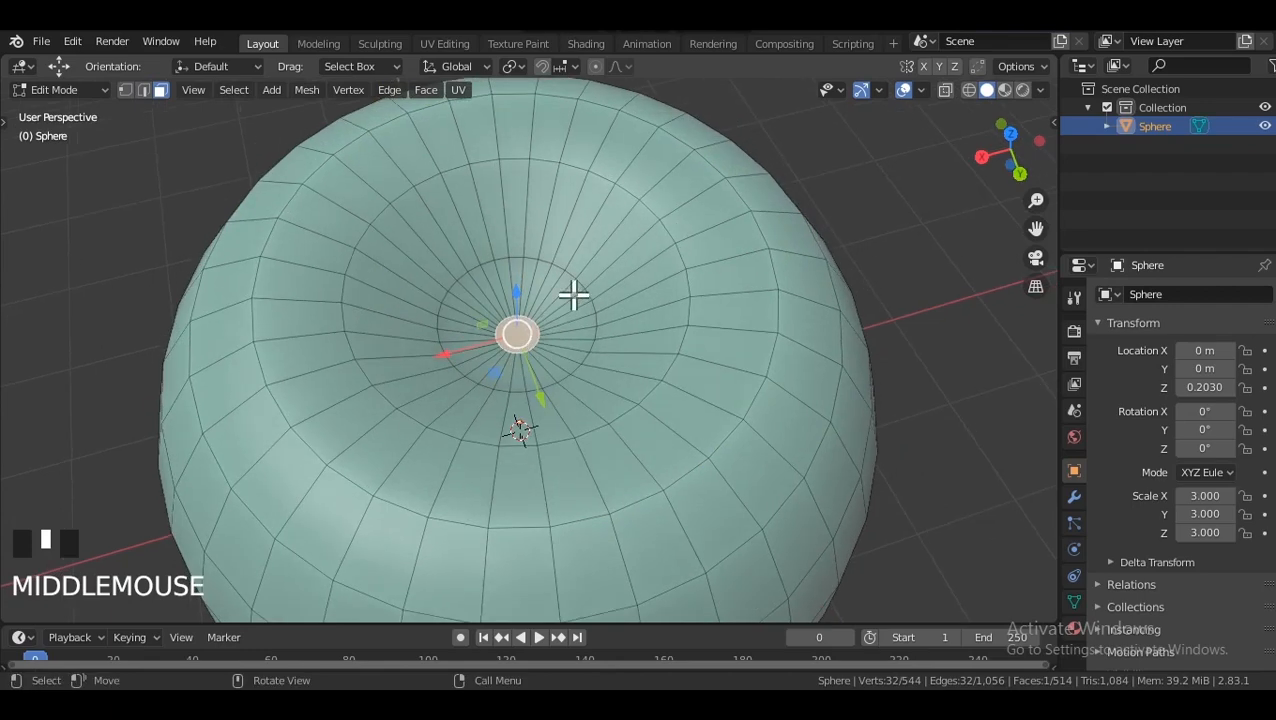
Select the edge loop just outside the small centre face of the upper dimple and move it slightly up along Z.
key("2")
left_click(584, 287)
left_click(567, 277, "alt+shift")
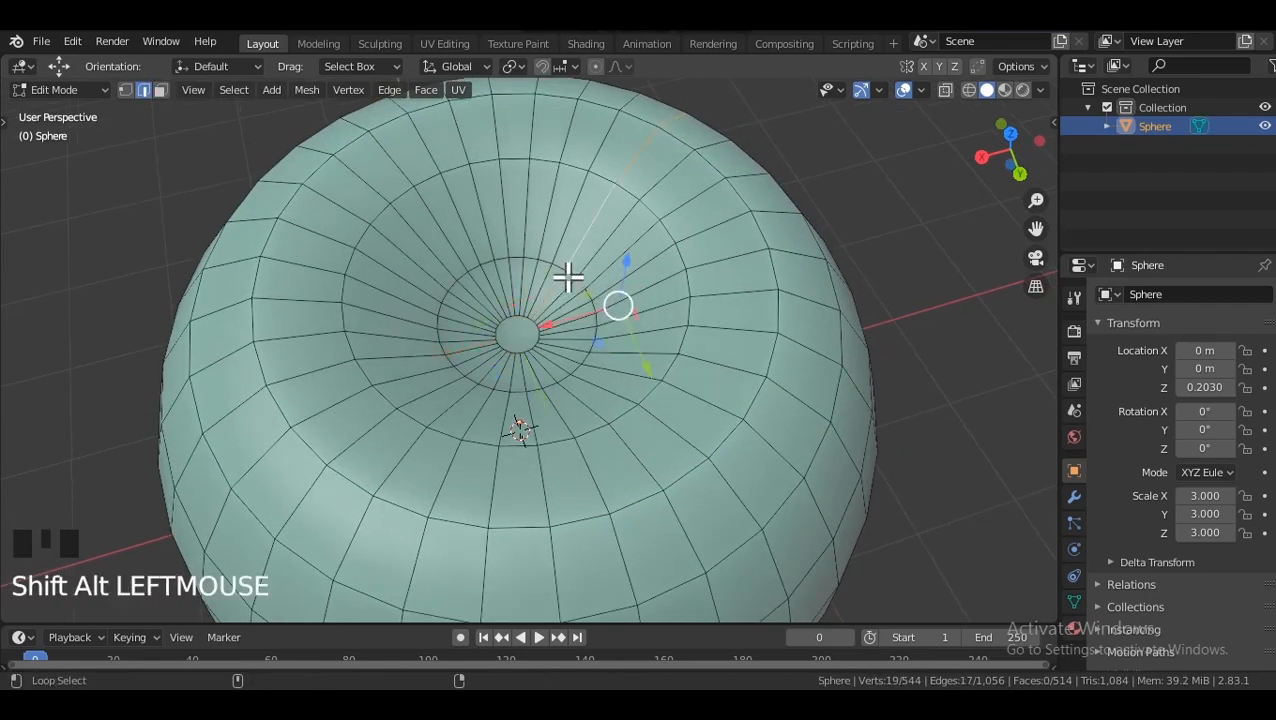
scroll(580, 291, "up", 2)
key("ctrl+z")
left_click(590, 234, "alt+shift")
middle_click_drag(547, 205, 507, 191)
scroll(561, 205, "down", 2)
left_click_drag(507, 191, 504, 162)
middle_click_drag(504, 162, 541, 251)
Select the small face at the centre of the upper dimple and extrude it a short way down into the apple.
key("alt+z")
scroll(509, 322, "up", 3)
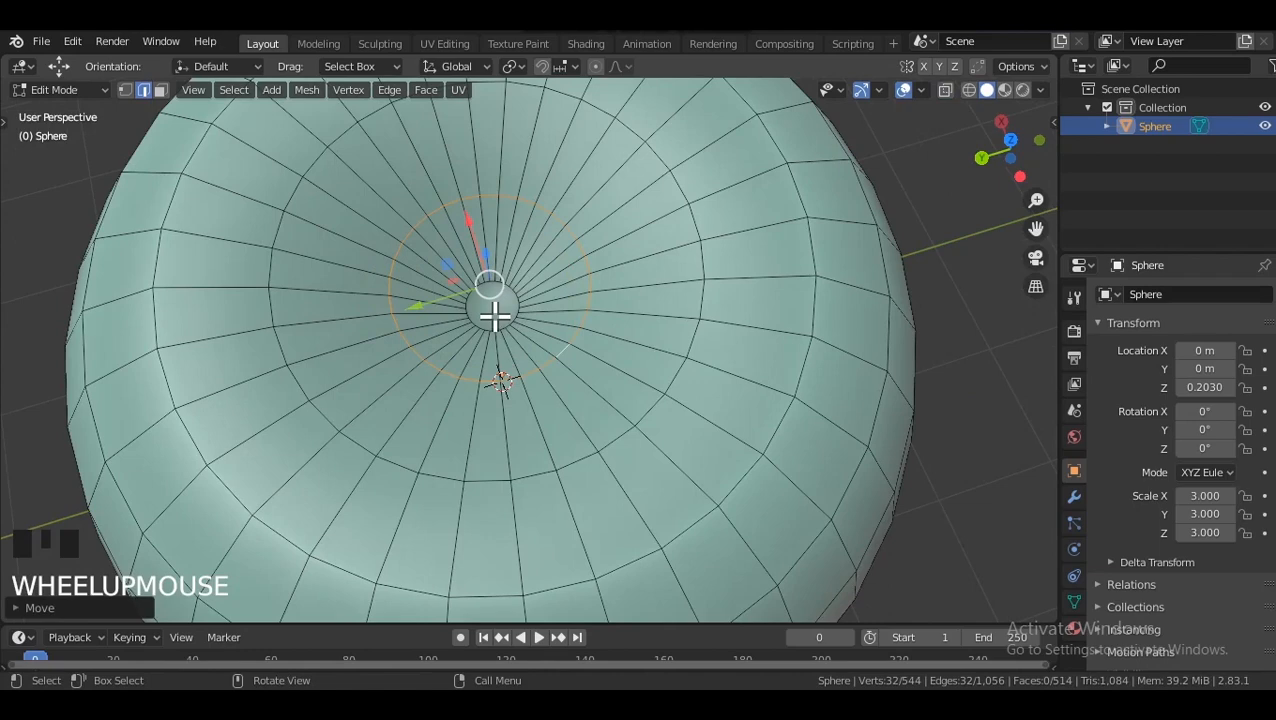
key("3")
left_click(491, 312)
middle_click_drag(491, 310, 769, 276, "alt")
key("alt+z")
key("e")
left_click(555, 255)
key("alt+z")
Return to Object Mode and add a level 2 Subdivision Surface modifier to the apple.
middle_click_drag(566, 375, 592, 368)
left_click(592, 368)
key("Tab")
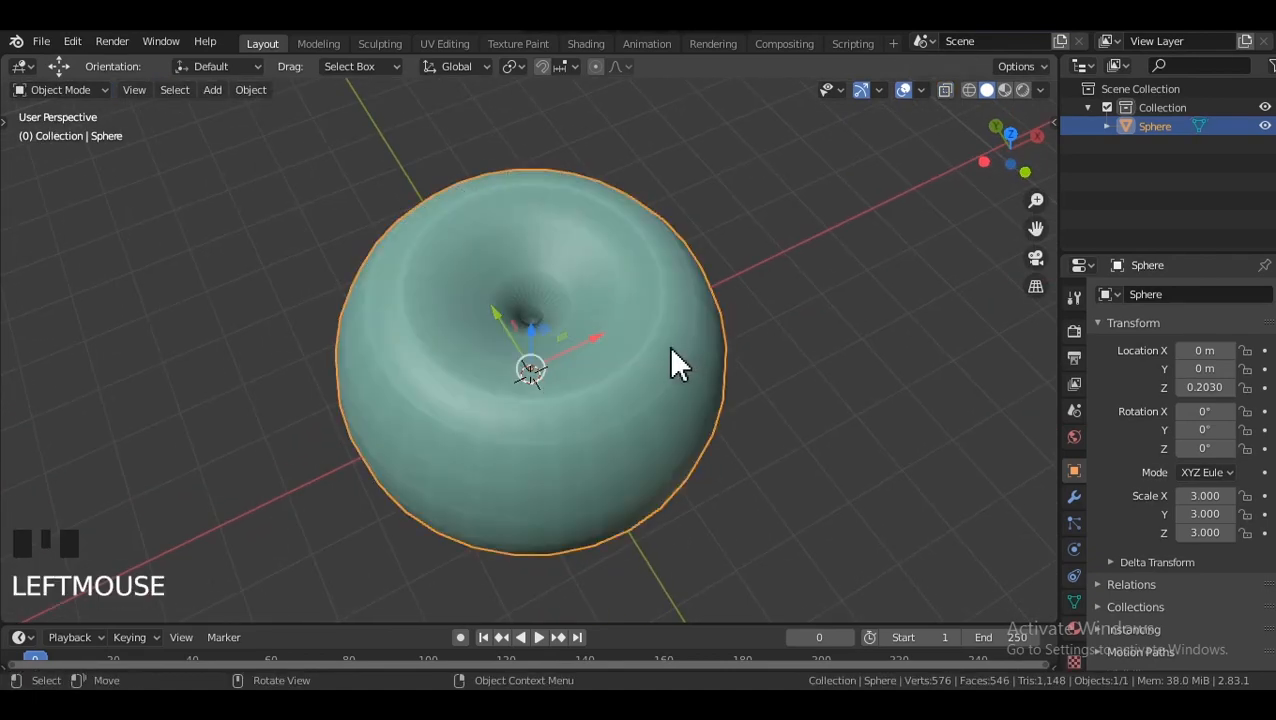
key("ctrl+1")
key("ctrl+2")
left_click(758, 318)
left_click(644, 313)
middle_click_drag(615, 300, 605, 367)
Inspect the extruded hollow inside the apple with X-ray in Edit Mode.
key("Tab")
scroll(585, 345, "up", 2)
key("alt+z")
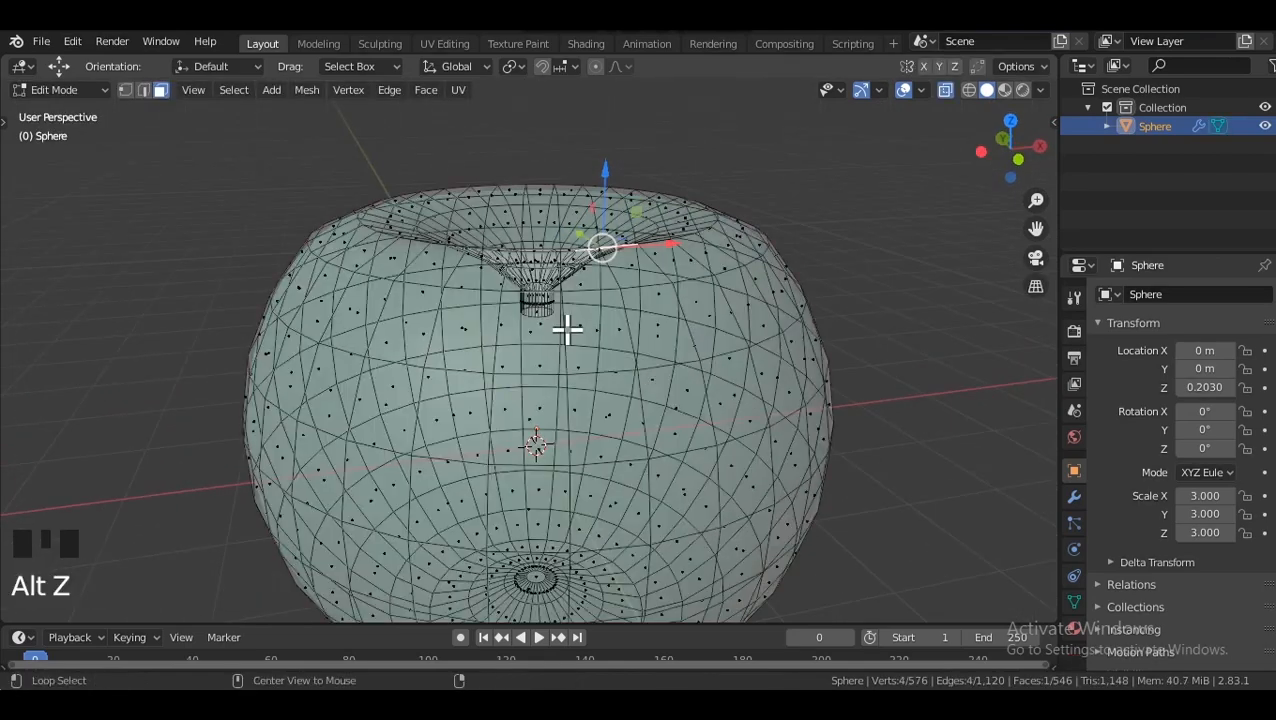
key("alt+z")
left_click(568, 340)
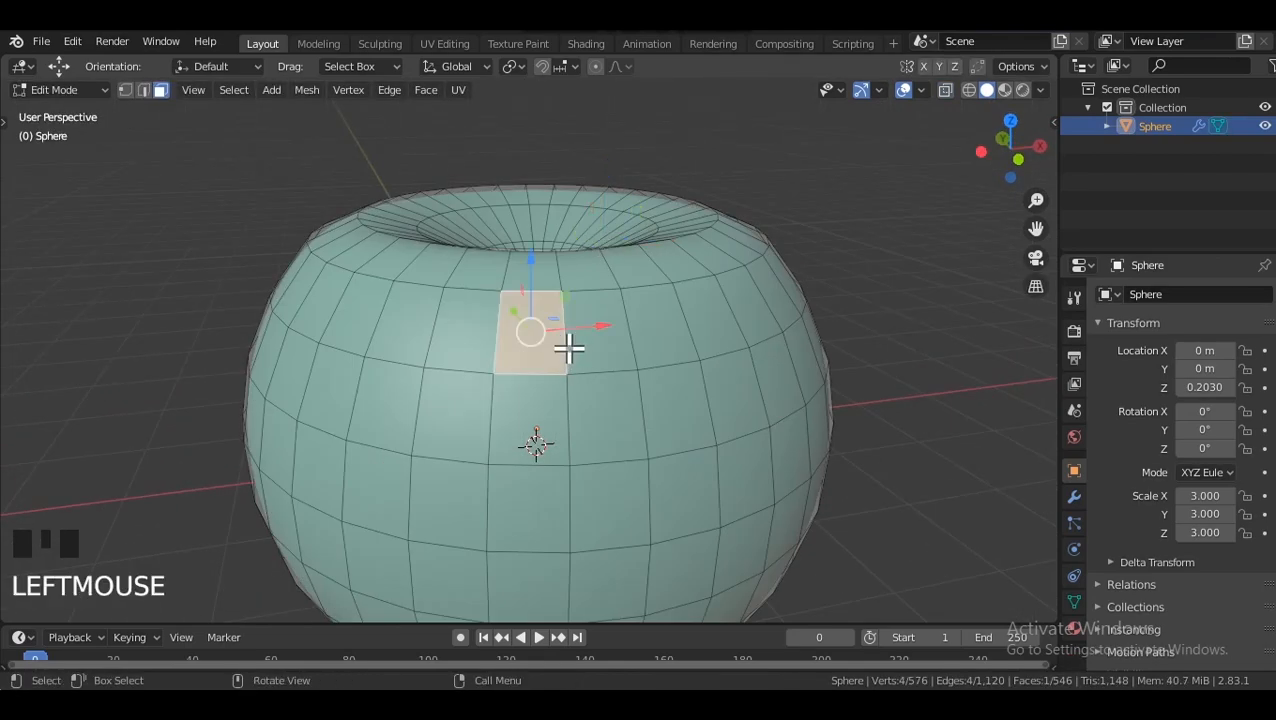
Select vertical edge loops at regular intervals all around the apple in edge mode, undoing any wrongly picked loop.
key("2")
left_click(568, 350)
left_click(575, 382, "alt+shift")
scroll(579, 375, "down", 2)
middle_click_drag(574, 370, 547, 399)
left_click(547, 400, "alt+shift")
middle_click_drag(637, 348, 561, 391)
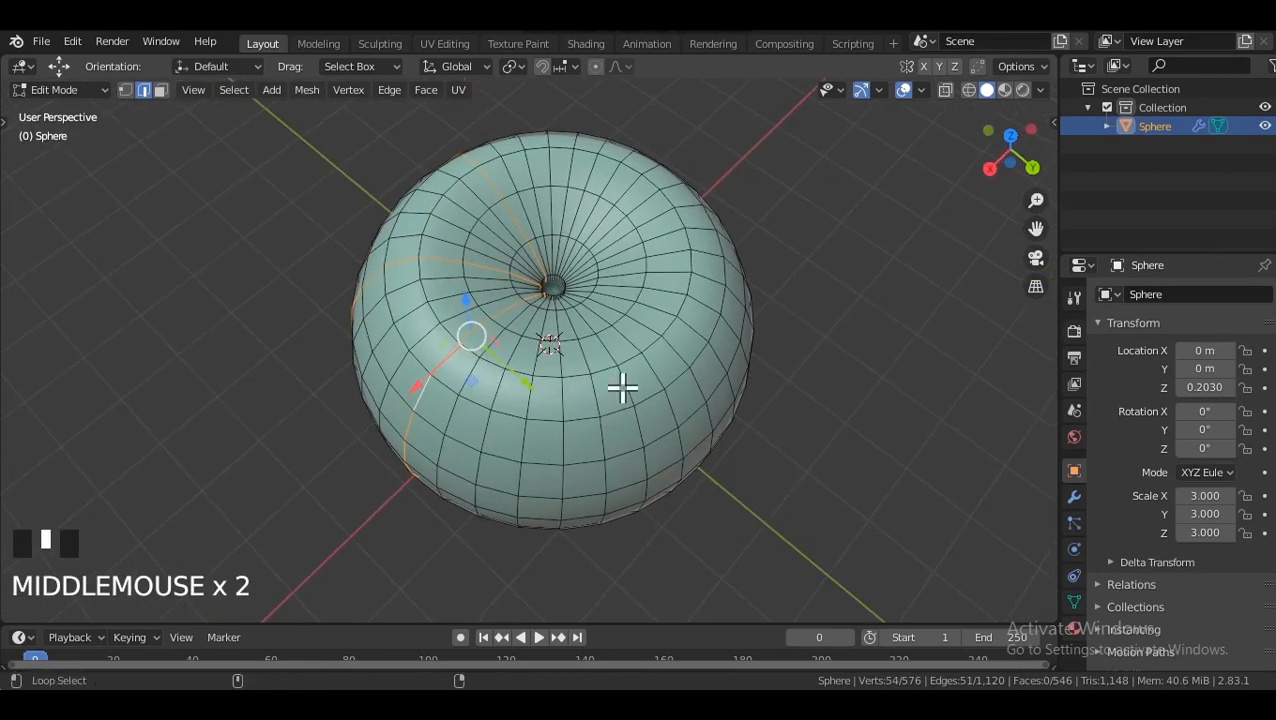
left_click(622, 388, "alt+shift")
middle_click_drag(718, 370, 578, 338)
left_click(554, 401, "alt+shift")
mouse_move(554, 401)
middle_mouse_down()
mouse_move(547, 361)
mouse_move(563, 393)
middle_mouse_up()
left_click(646, 330, "alt+shift")
middle_click_drag(646, 330, 618, 416)
key("ctrl+z")
left_click(607, 333, "alt+shift")
key("ctrl+z")
left_click(604, 476, "alt+shift")
middle_click_drag(604, 476, 755, 381)
Scale the selected vertical edge loops up by a factor of about 1.02 and check the ridges in Object Mode.
key("s")
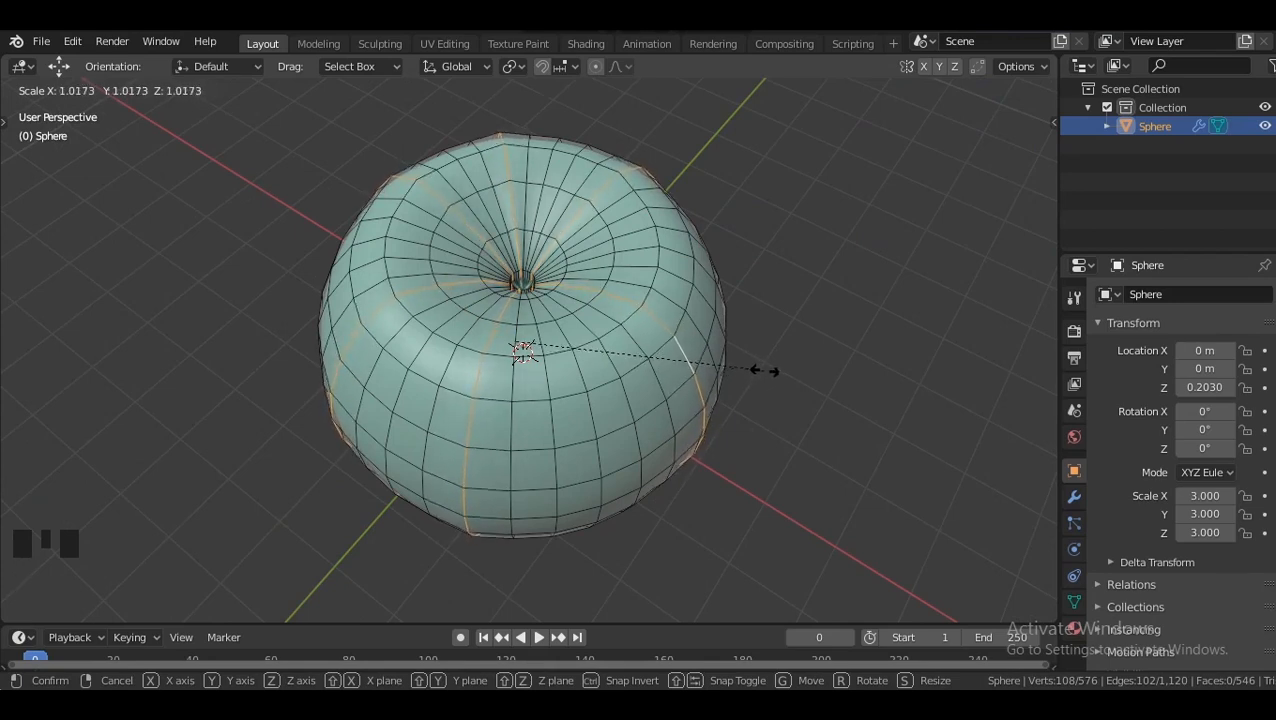
left_click(760, 370)
middle_click_drag(763, 370, 700, 300)
key("Tab")
key("Tab")
scroll(678, 336, "up", 2)
key("s")
left_click(732, 299)
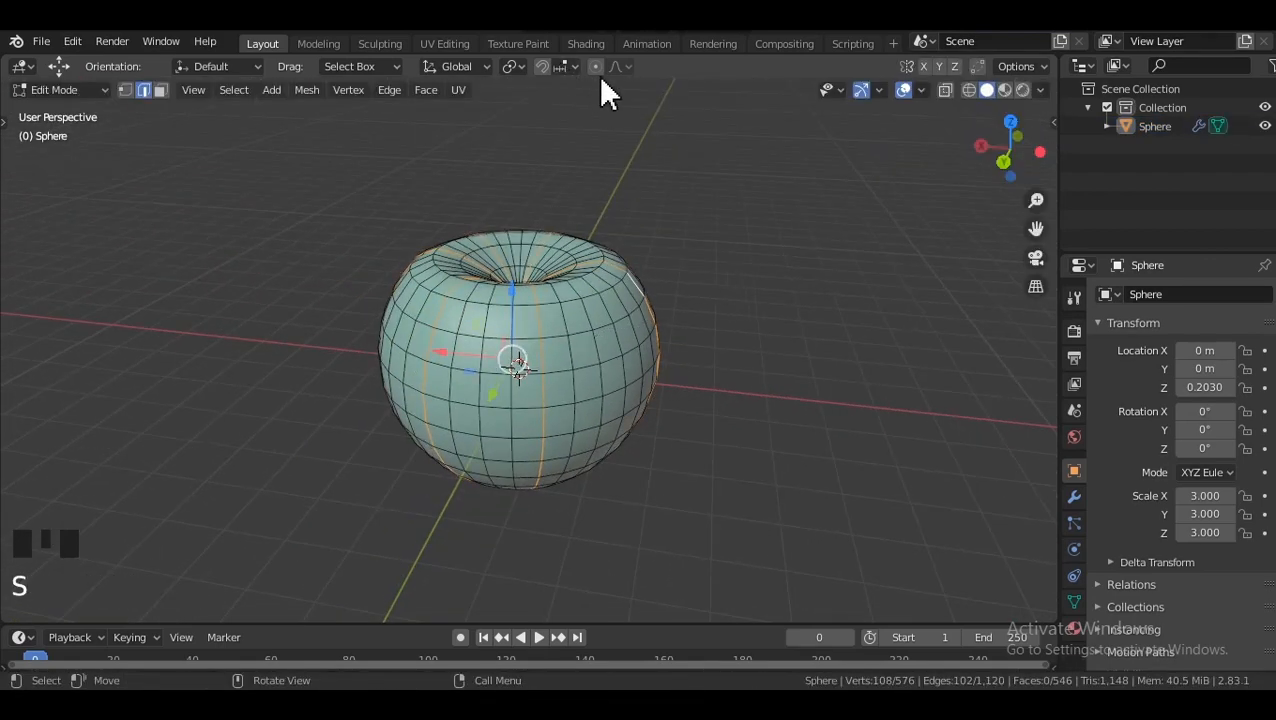
Scale the selected edge loops up by about 1.06 using smooth proportional editing with a size of about 2.36.
key("s")
scroll(715, 262, "up", 4)
scroll(716, 262, "up", 2)
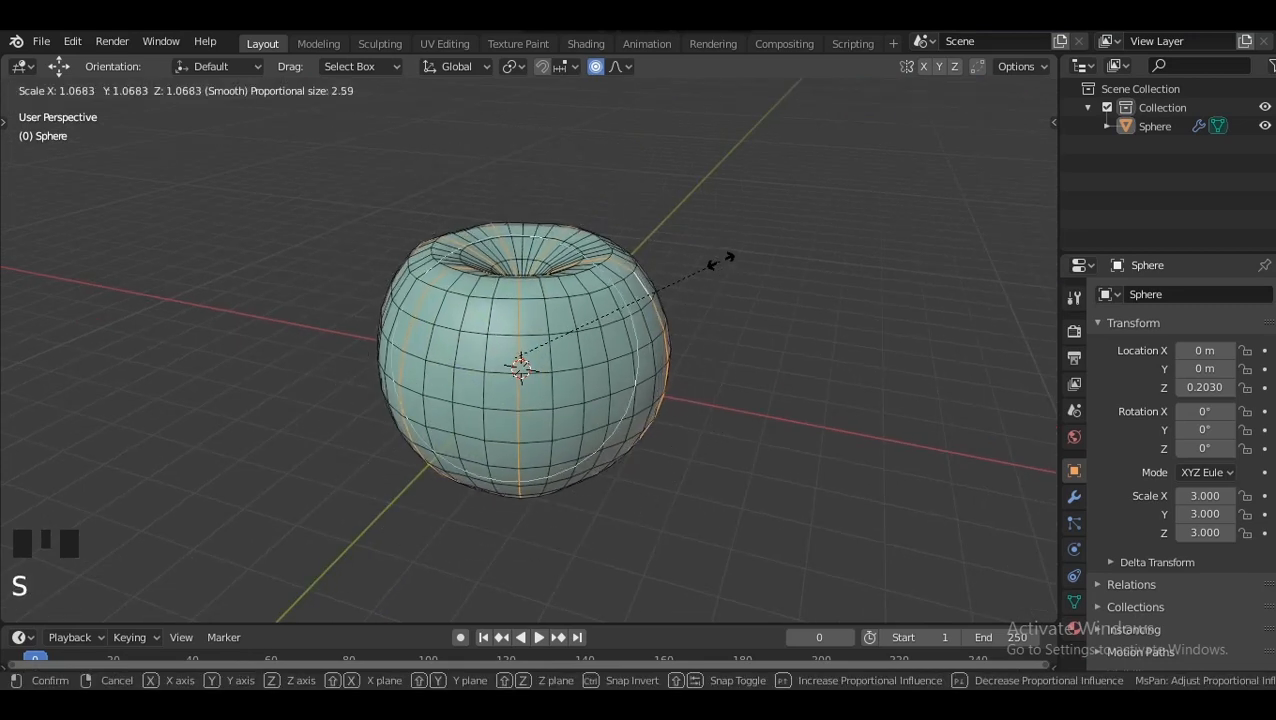
scroll(723, 260, "up", 1)
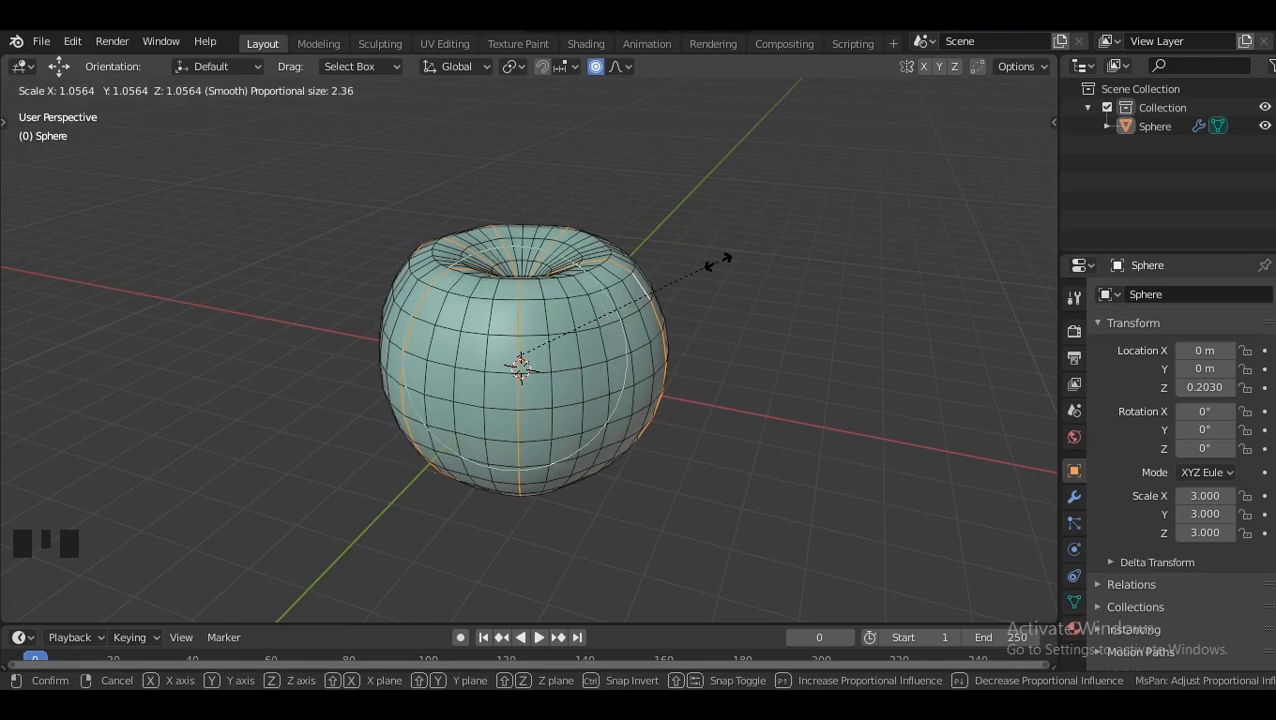
left_click(718, 263)
Return to Object Mode and raise the whole apple along Z to a location of about 2.27 m.
middle_click_drag(716, 262, 645, 220)
key("Tab")
left_click(710, 260)
middle_click_drag(630, 335, 550, 293)
key("Tab")
key("Tab")
middle_click_drag(765, 330, 550, 345)
left_click(515, 362)
left_click_drag(550, 345, 555, 230)
Examine the ridges and the upper dimple up close, comparing Object Mode with Edit Mode.
middle_click_drag(555, 230, 641, 407)
key("Tab")
key("Tab")
scroll(620, 323, "up", 4)
scroll(578, 228, "down", 4)
key("Tab")
middle_click_drag(631, 277, 521, 262, "shift")
key("Tab")
middle_click_drag(578, 211, 575, 333)
key("Tab")
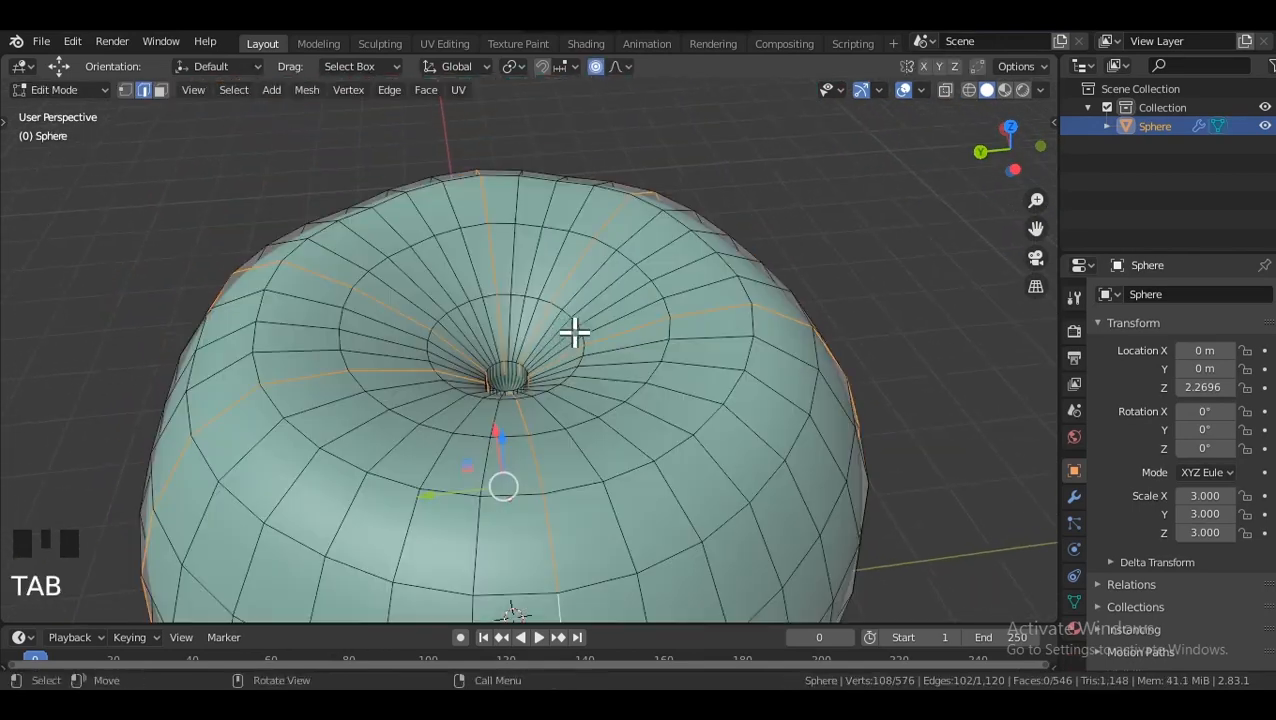
Select the inner edge loop of the upper dimple and raise it about 0.25 m along Z with proportional size 1.95.
left_click(565, 313)
left_click(519, 300, "alt+shift")
middle_click_drag(519, 300, 527, 367)
key("alt+z")
key("alt+z")
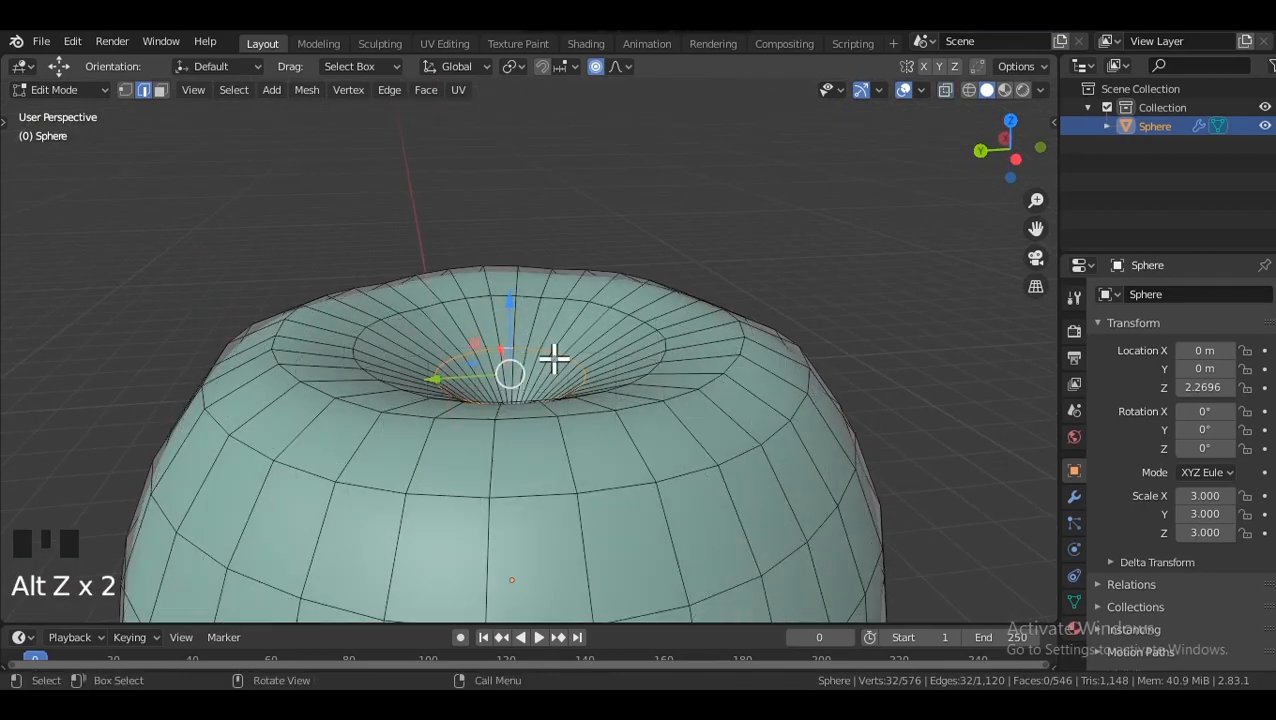
key("g")
key("z")
scroll(547, 328, "up", 4)
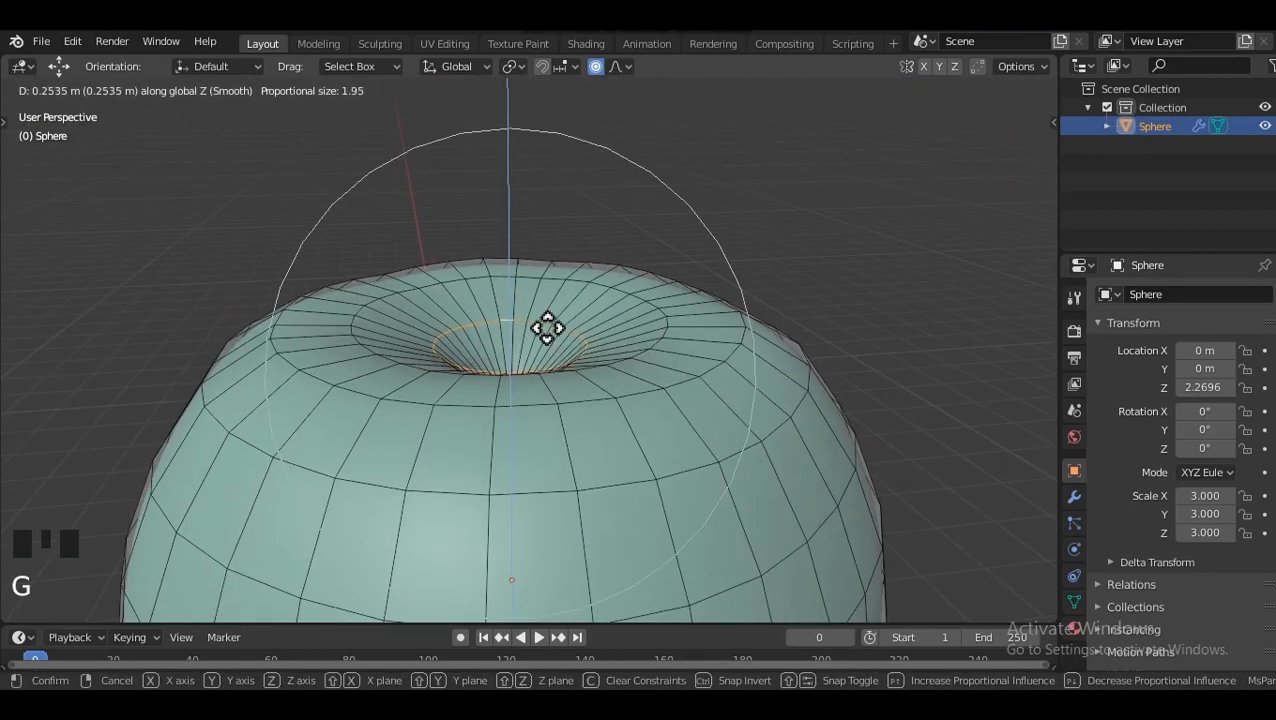
left_click(547, 322)
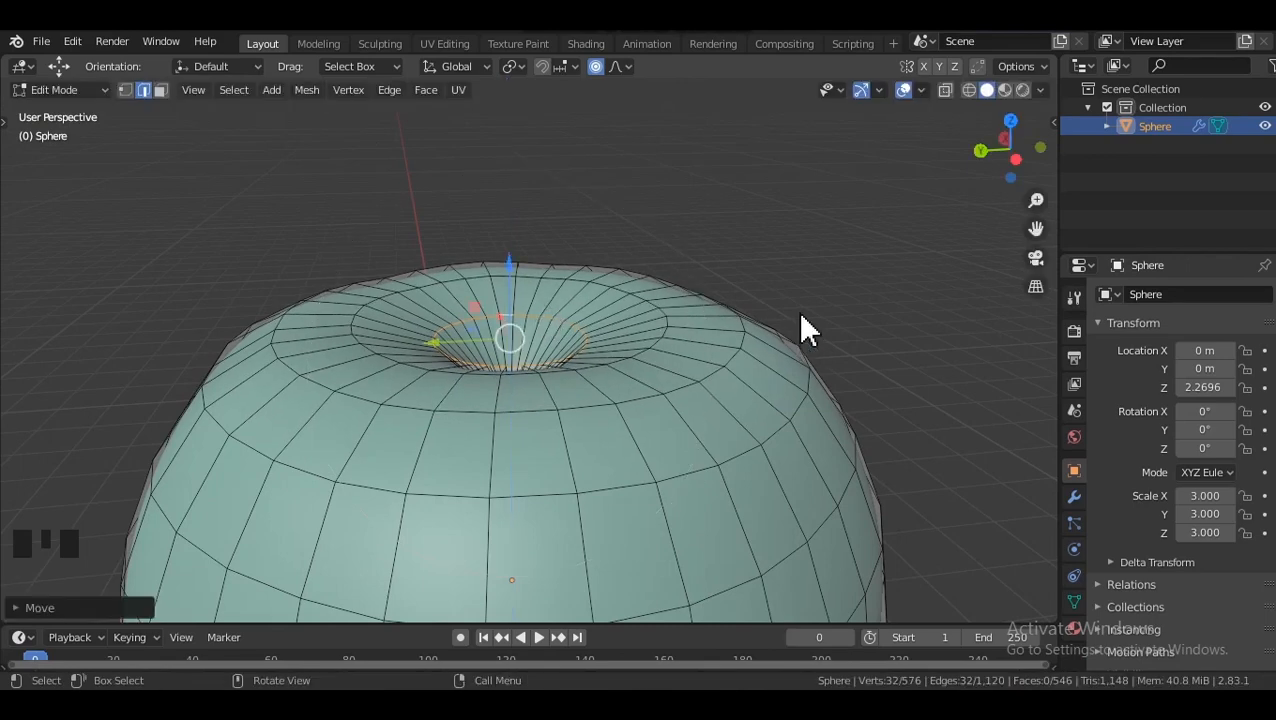
Check the reshaped dimple from above in Object Mode, then return to Edit Mode close to the central hollow.
key("Tab")
scroll(715, 336, "down", 4)
middle_click_drag(715, 336, 530, 476)
scroll(567, 395, "up", 2)
key("Tab")
scroll(686, 427, "up", 3)
key("alt+z")
key("alt+z")
Select the floor face of the central hollow in face mode and duplicate it in place, with X-ray on.
left_click(554, 420)
key("3")
left_click(541, 413)
middle_click(561, 413, "alt")
key("alt+z")
scroll(533, 421, "up", 2)
mouse_move(533, 421)
middle_mouse_down("alt")
mouse_move(530, 360)
mouse_move(544, 438)
middle_mouse_up("alt")
scroll(530, 360, "down", 3)
key("alt+z")
key("shift+d")
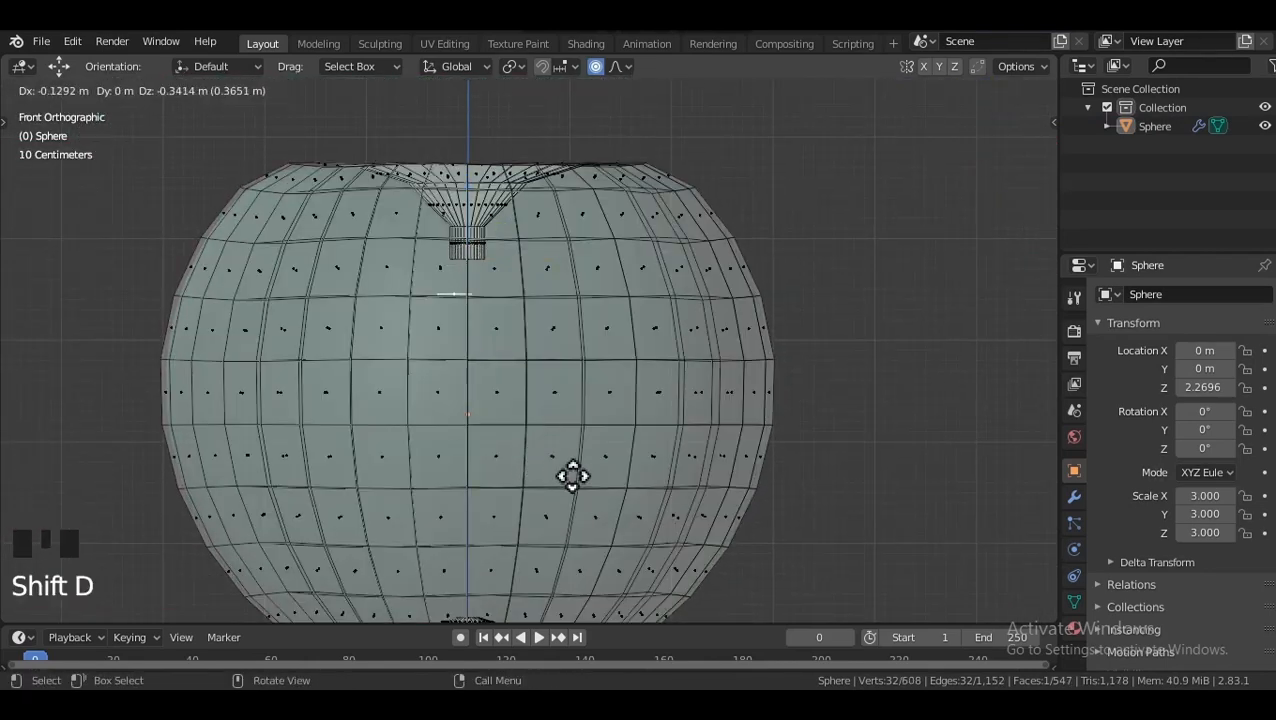
right_click(553, 400)
middle_click_drag(542, 337, 572, 454, "shift")
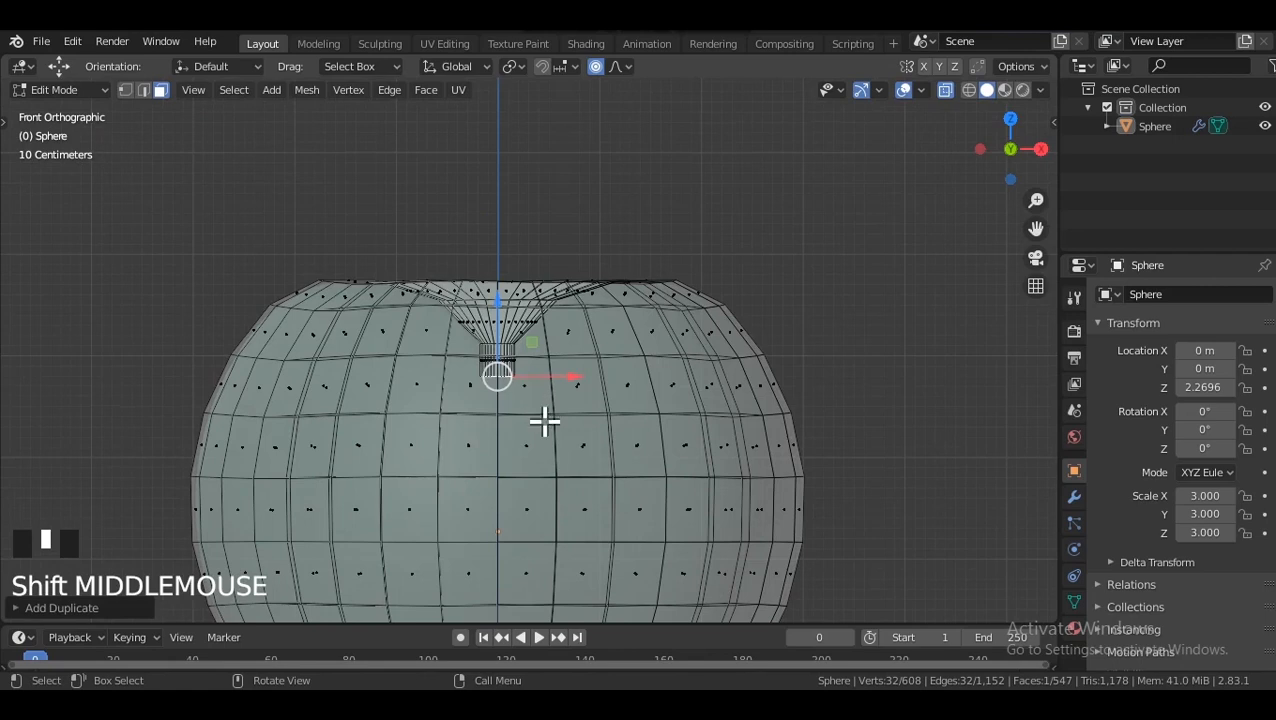
Discard a trial extrusion and scaling of the duplicated face and turn off proportional editing.
key("e")
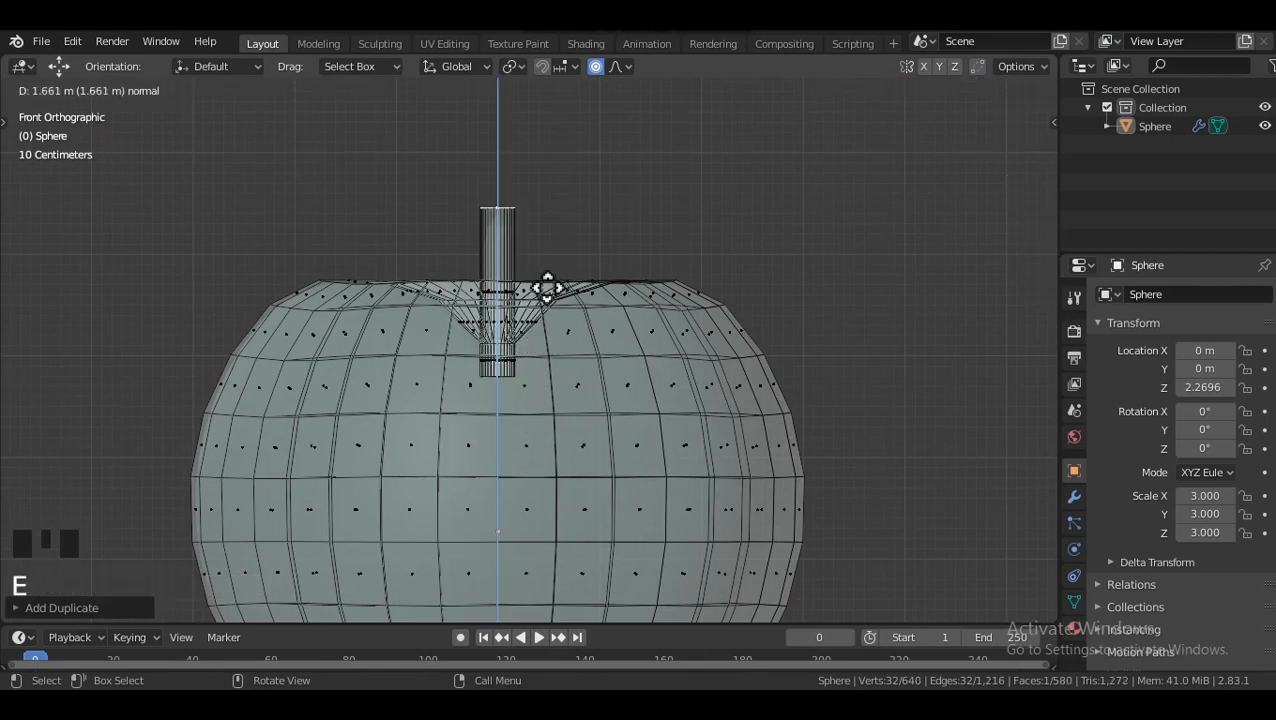
right_click(546, 285)
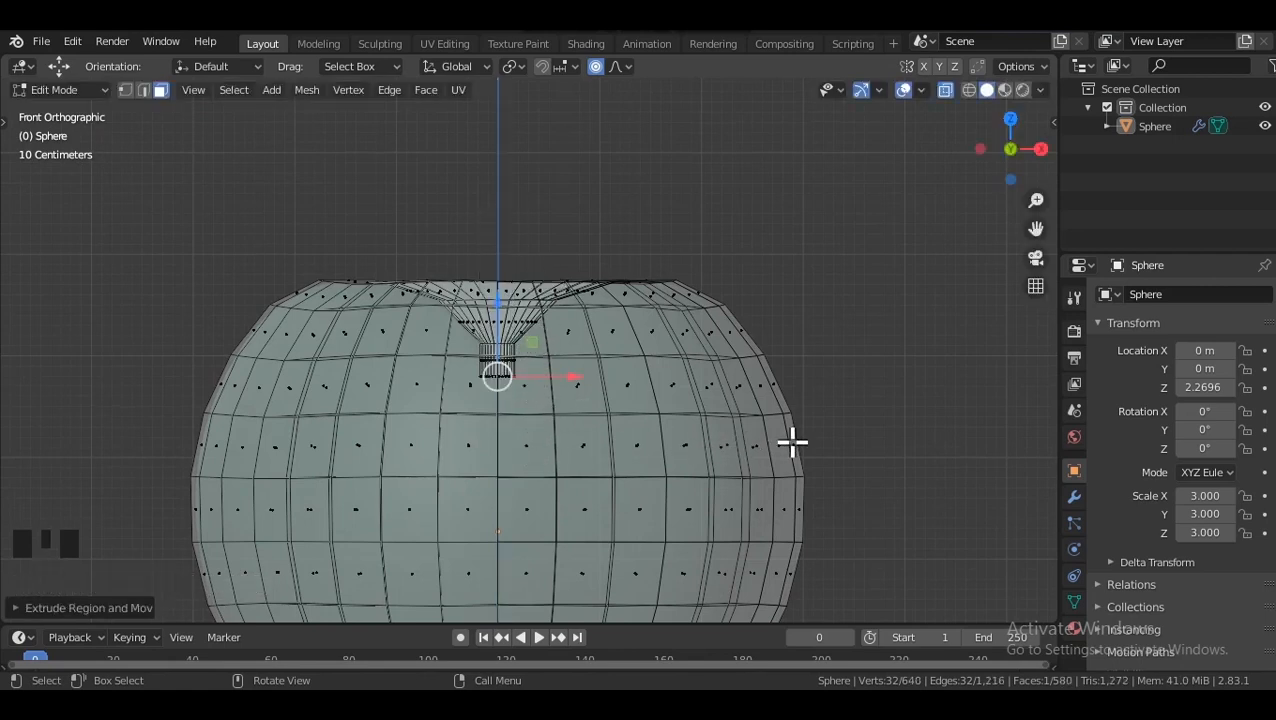
key("ctrl+z")
key("s")
right_click(572, 155)
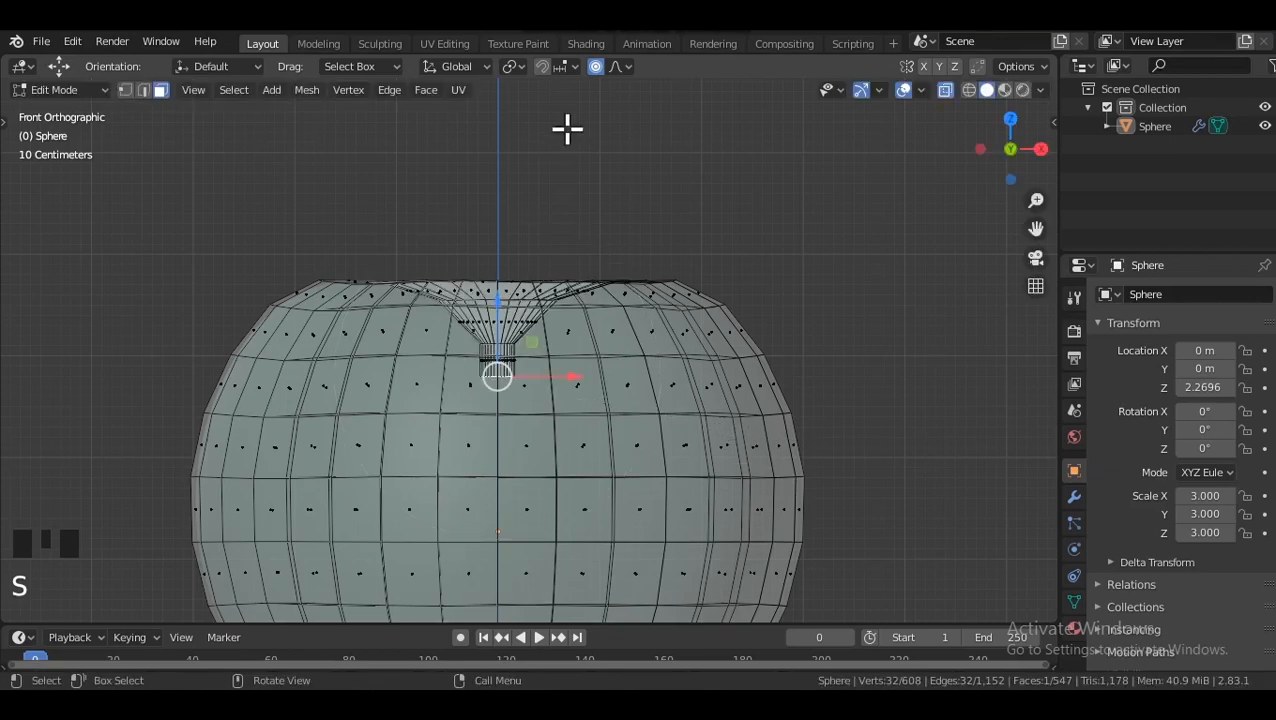
left_click(594, 67)
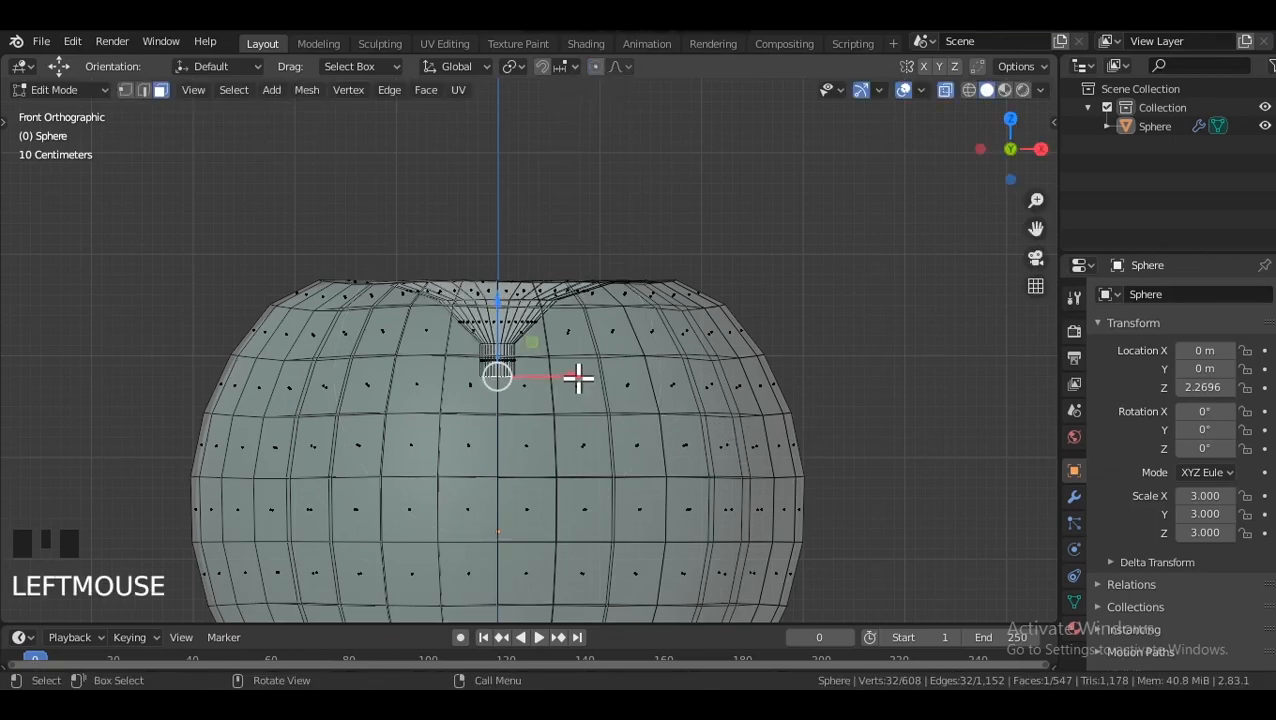
Try scaling the duplicated face down inside the hollow, and undo the resize.
key("alt+z")
middle_click_drag(558, 330, 567, 415)
scroll(544, 344, "up", 4)
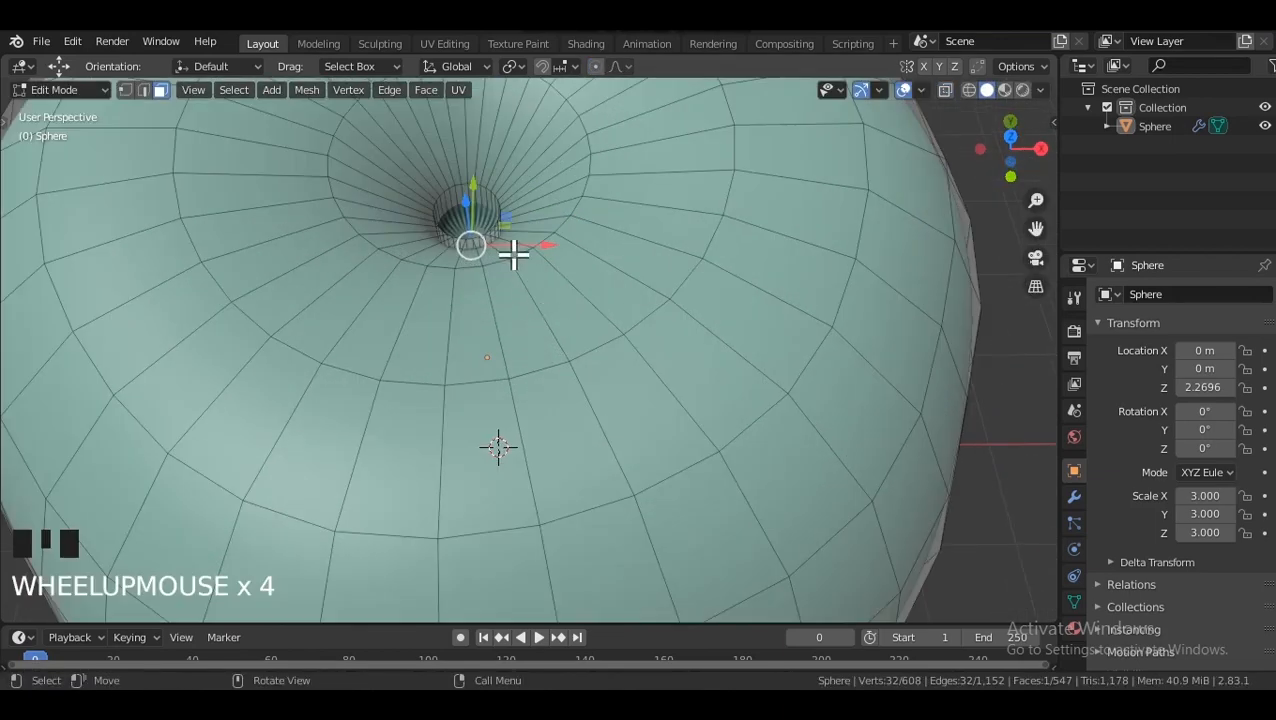
key("alt+z")
scroll(564, 356, "up", 2)
middle_click_drag(564, 356, 600, 390)
key("s")
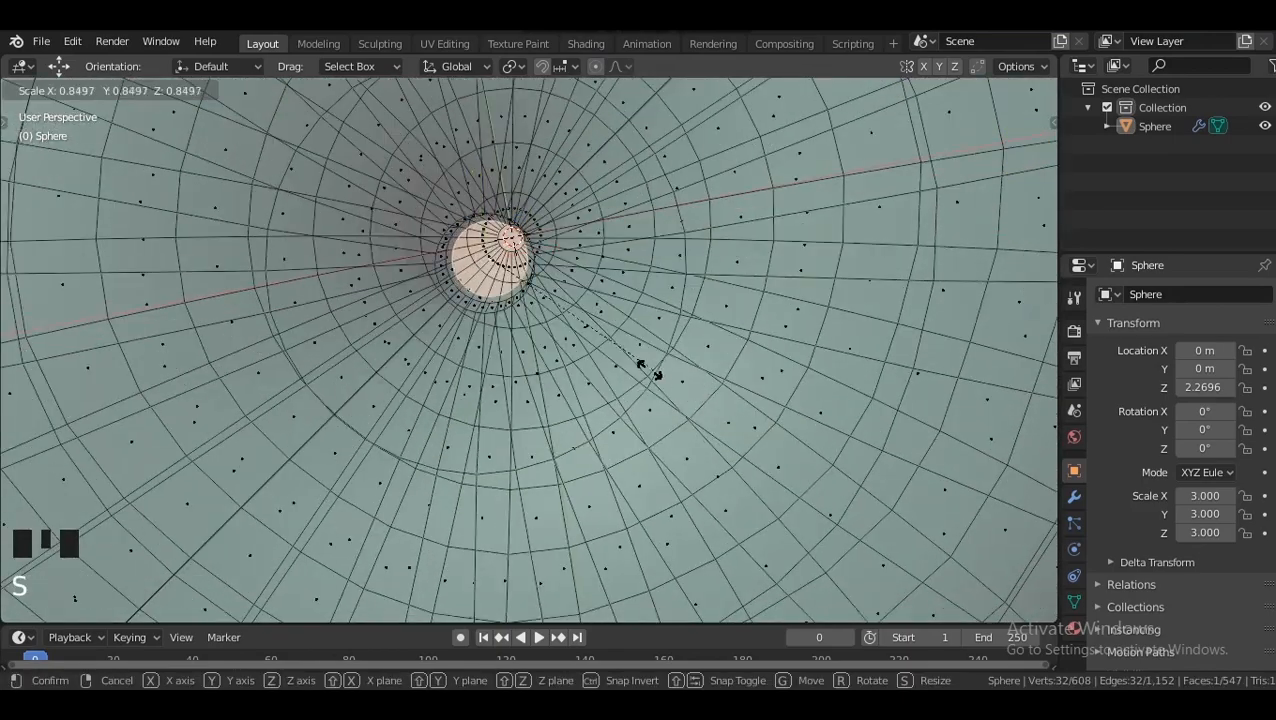
left_click(565, 340)
middle_click(541, 291, "alt")
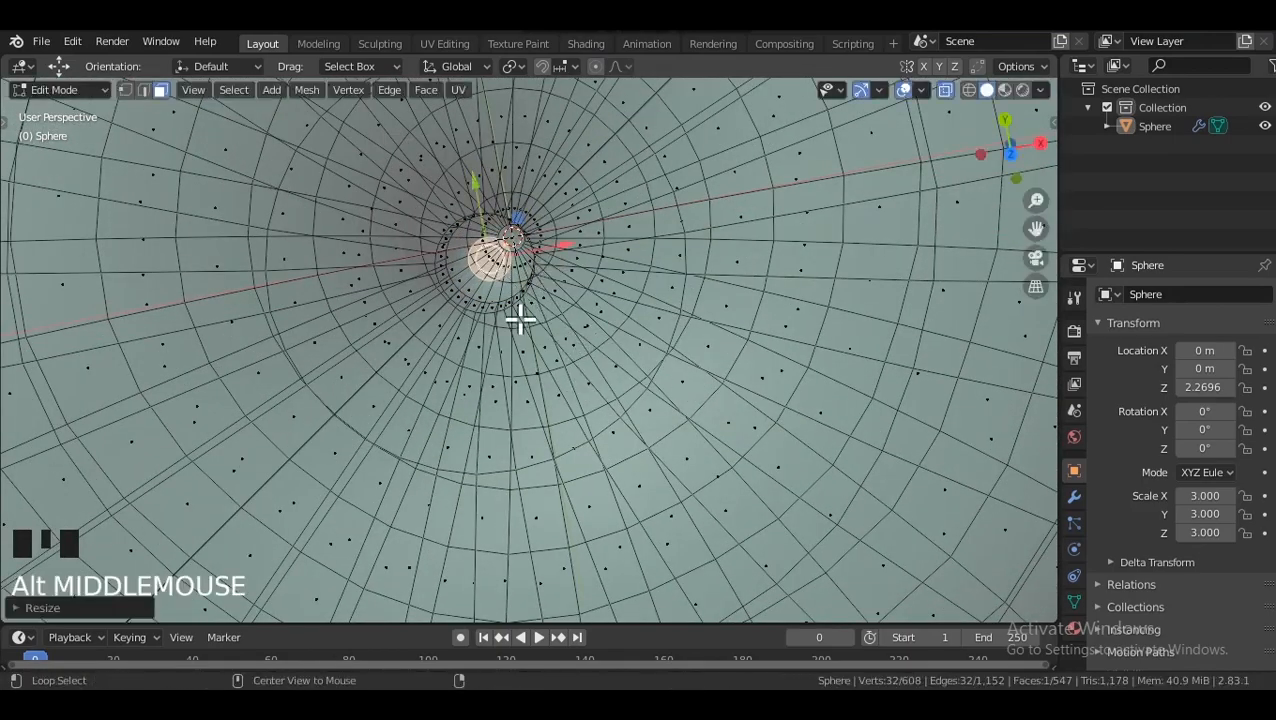
middle_click_drag(538, 328, 615, 362, "alt")
key("alt+z")
key("alt+z")
middle_click_drag(604, 421, 582, 327, "shift")
key("ctrl+z")
Extrude the duplicated face up into the dimple and scale its top end down to form a tapered stem base.
middle_click_drag(628, 401, 621, 456, "shift")
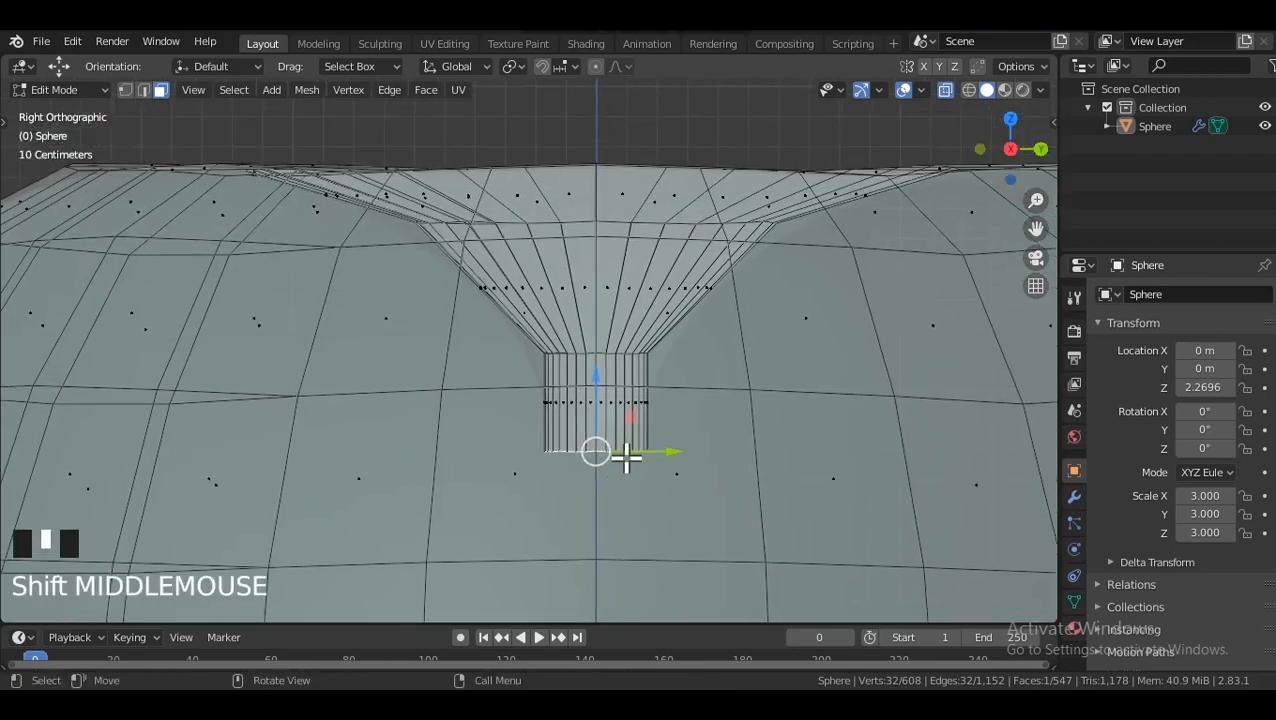
key("e")
left_click(644, 265)
key("s")
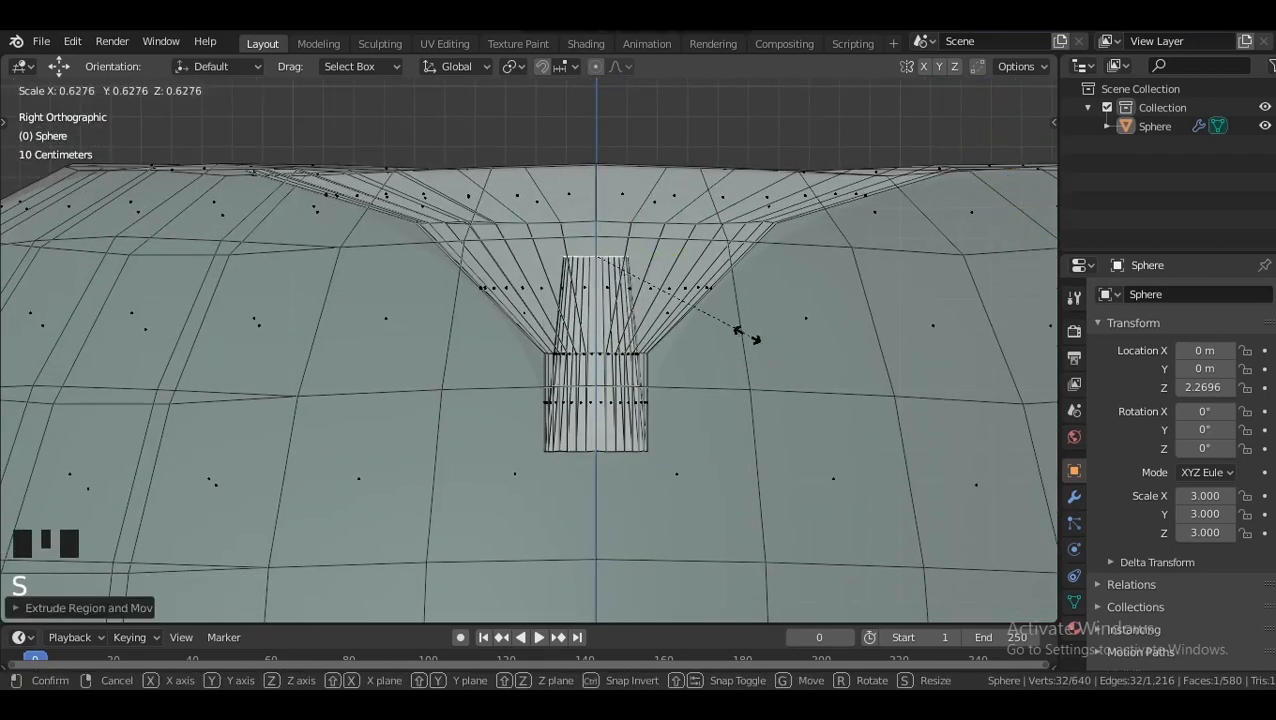
left_click(697, 322)
Extrude the stem's narrow top face further upward so that it rises above the apple's rim.
scroll(695, 322, "down", 2)
middle_click_drag(695, 322, 532, 500, "shift")
key("e")
left_click(546, 340)
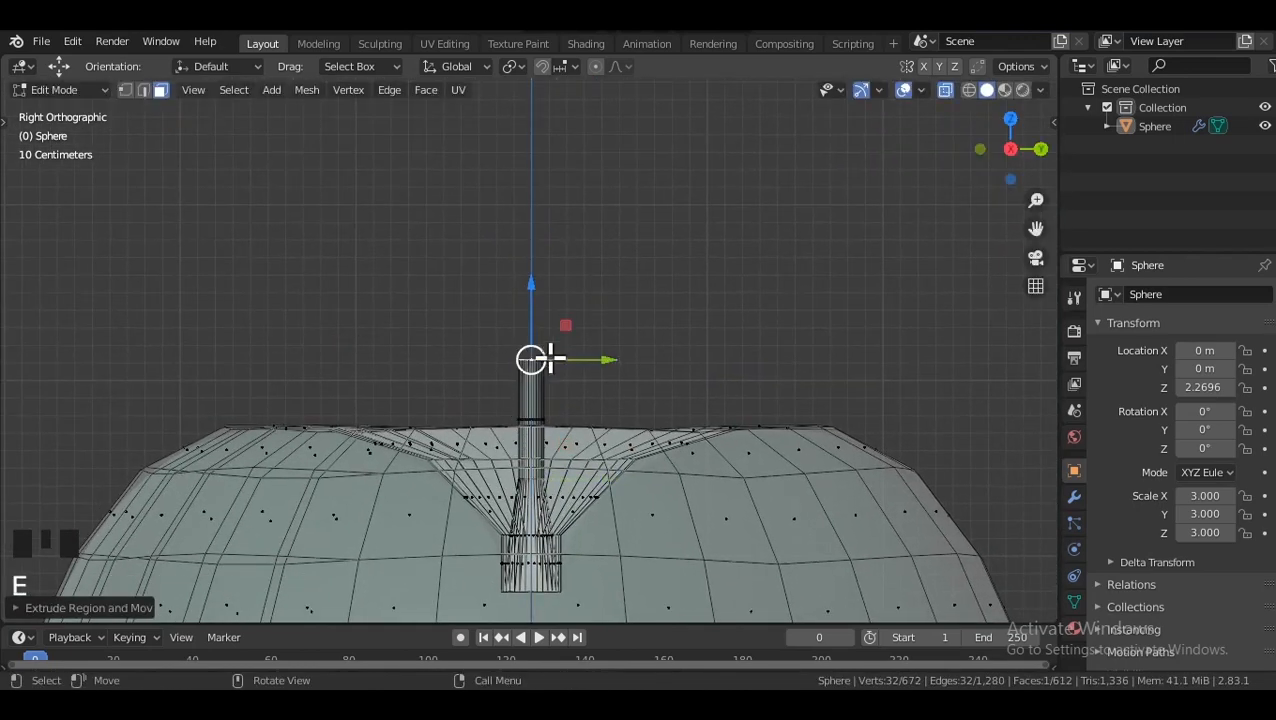
Move the stem's top face a little along positive Y and rotate it to follow the stem's lean.
left_click_drag(546, 358, 584, 353)
key("r")
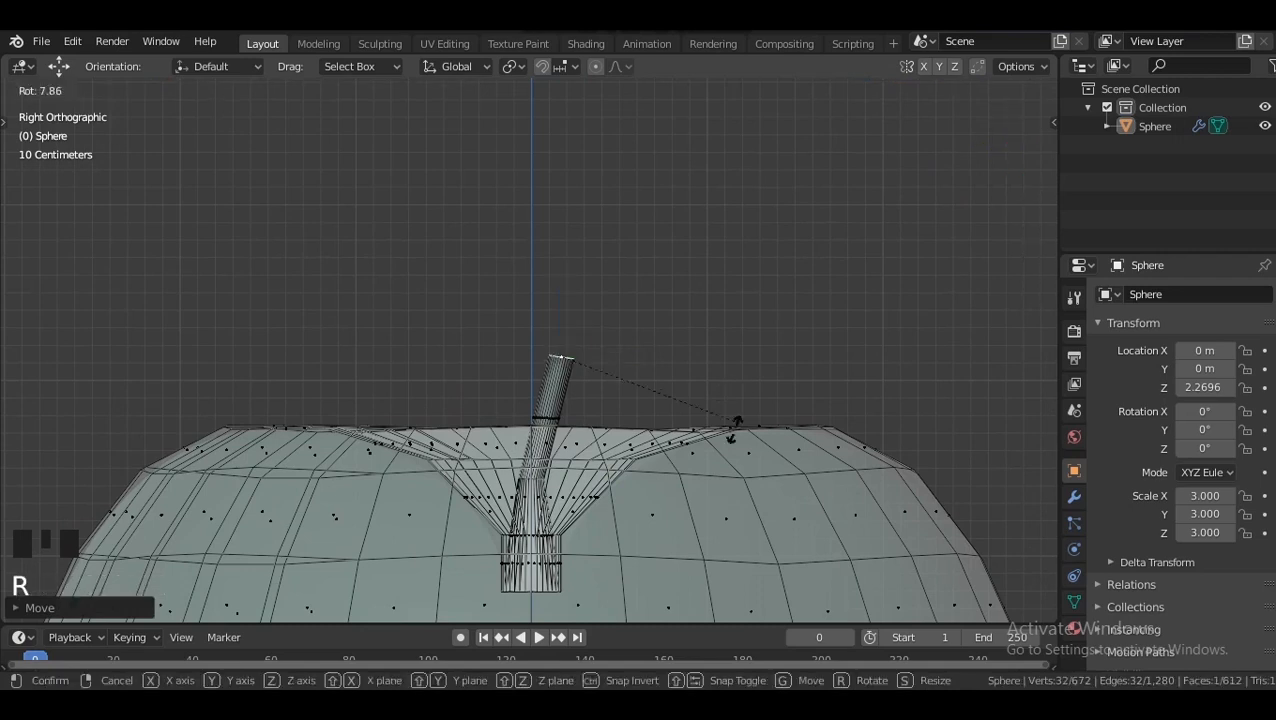
left_click(661, 440)
middle_click_drag(564, 362, 560, 374, "shift")
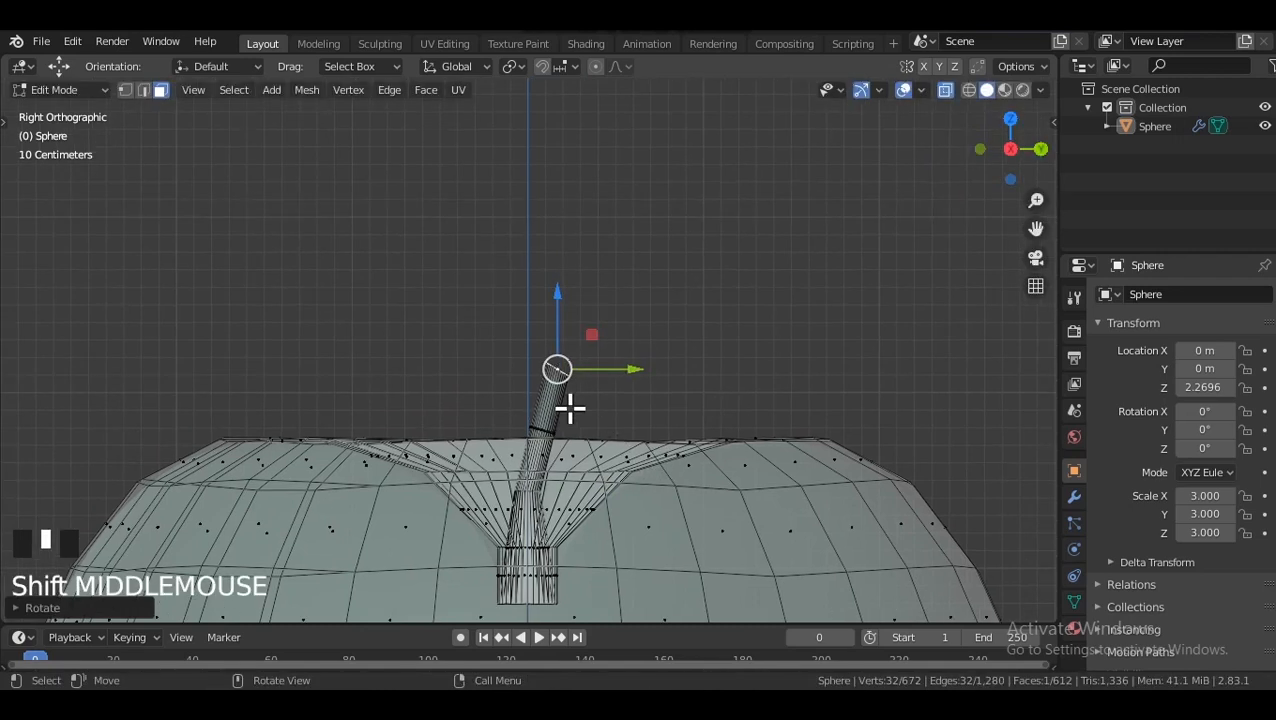
Extrude the stem's top face, bend the new section out along positive Y, and rotate its end face upright.
key("e")
left_click(627, 285)
left_click_drag(627, 285, 698, 335)
key("r")
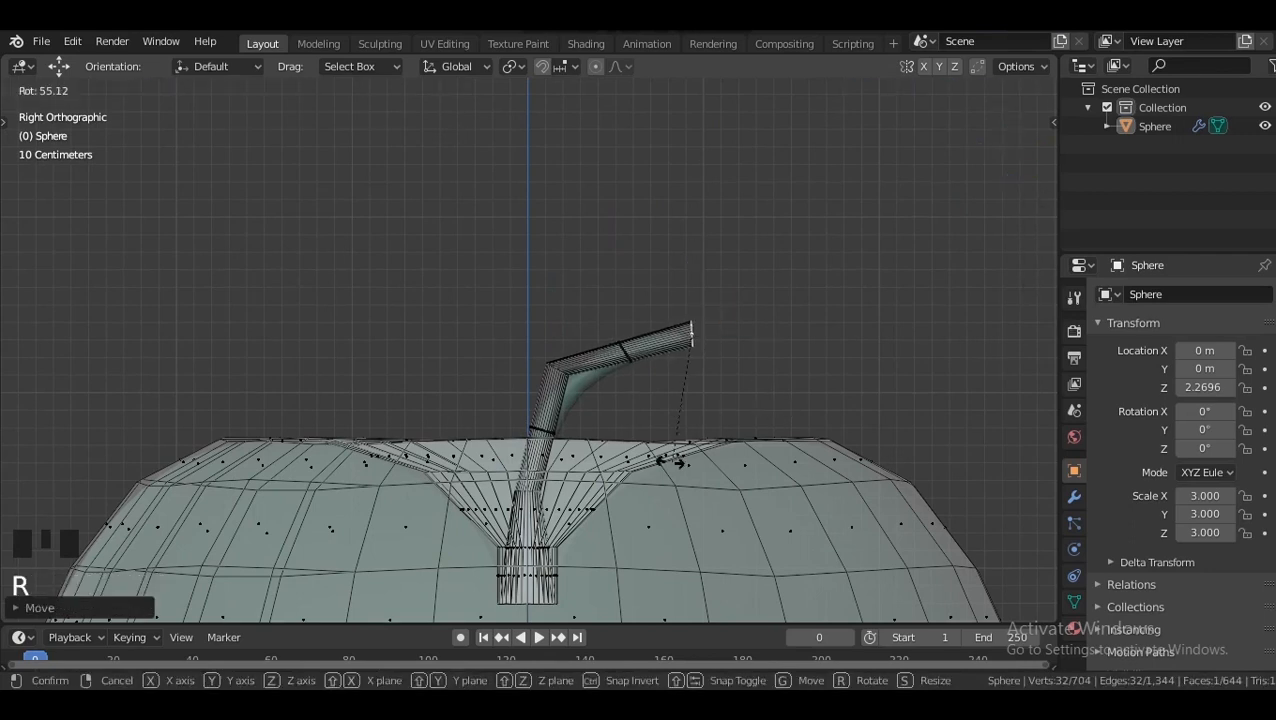
left_click(682, 448)
Scale up the stem's end face to flare the tip and rotate it about 10 degrees.
key("s")
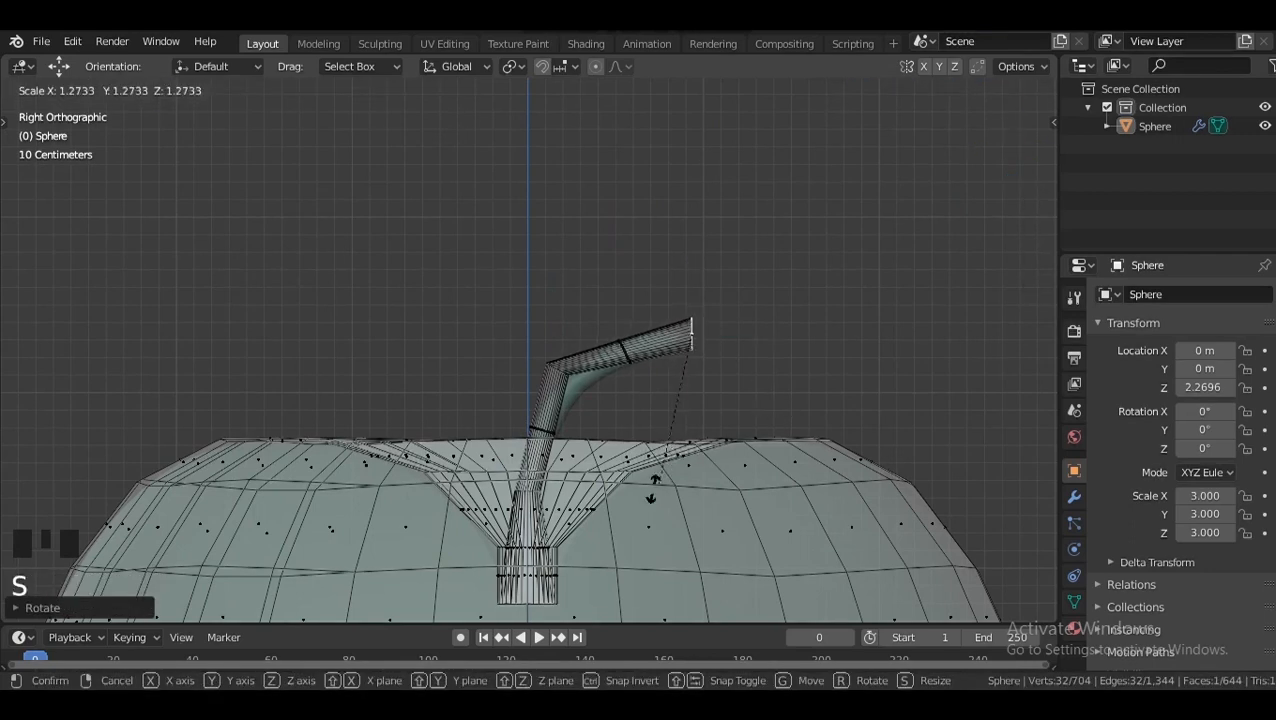
left_click(655, 482)
key("s")
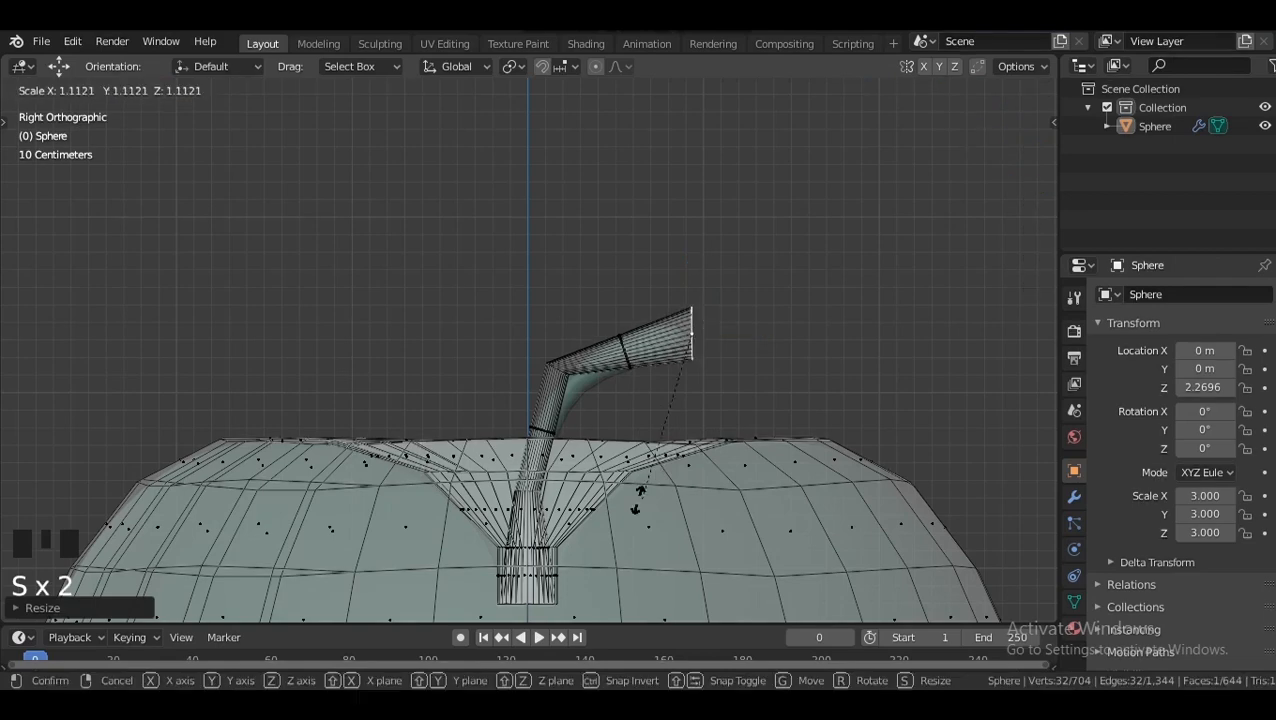
left_click(618, 512)
key("r")
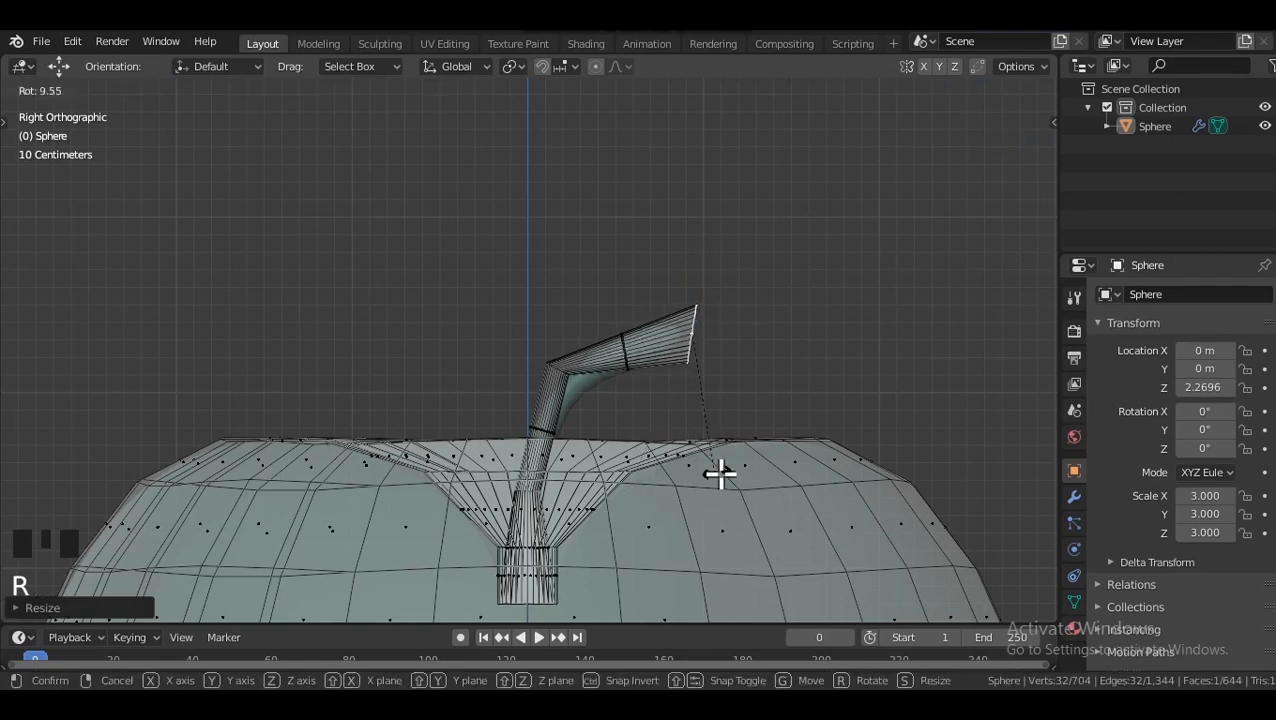
left_click(720, 474)
Add one edge loop around the stem, slide it along the section, and return to Object Mode.
scroll(627, 370, "down", 2)
middle_click_drag(627, 370, 840, 399)
key("Tab")
scroll(675, 376, "down", 1)
middle_click_drag(675, 376, 815, 425)
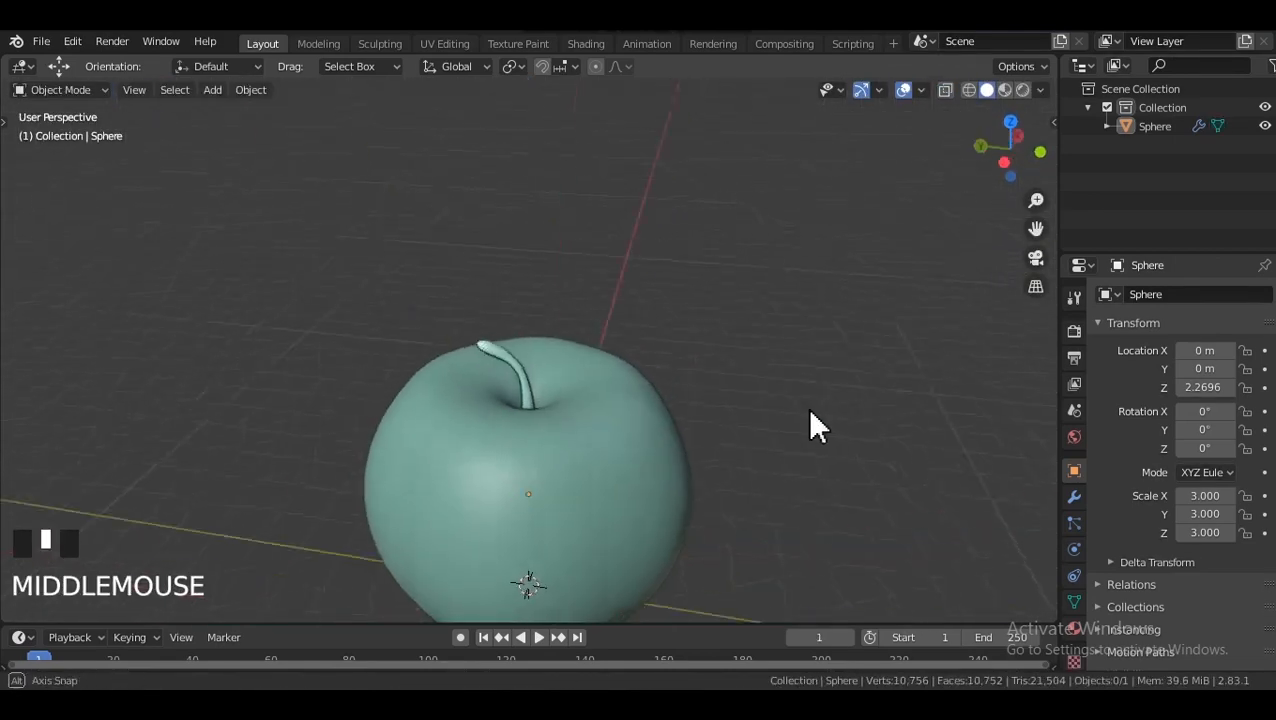
scroll(595, 416, "up", 3)
key("Tab")
mouse_move(547, 379)
middle_mouse_down("shift")
mouse_move(618, 419)
mouse_move(587, 348)
mouse_move(552, 367)
mouse_move(570, 384)
middle_mouse_up("shift")
key("ctrl+r")
left_click(565, 382)
left_click(490, 362)
key("Tab")
Inspect the apple's dimple and the base of the stem from below in Edit Mode.
scroll(621, 328, "down", 2)
middle_click_drag(621, 328, 436, 490)
scroll(538, 378, "down", 1)
scroll(540, 378, "down", 3)
scroll(470, 350, "up", 3)
scroll(495, 417, "up", 2)
key("Tab")
middle_click_drag(492, 435, 484, 352)
scroll(501, 390, "up", 3)
scroll(468, 313, "up", 2)
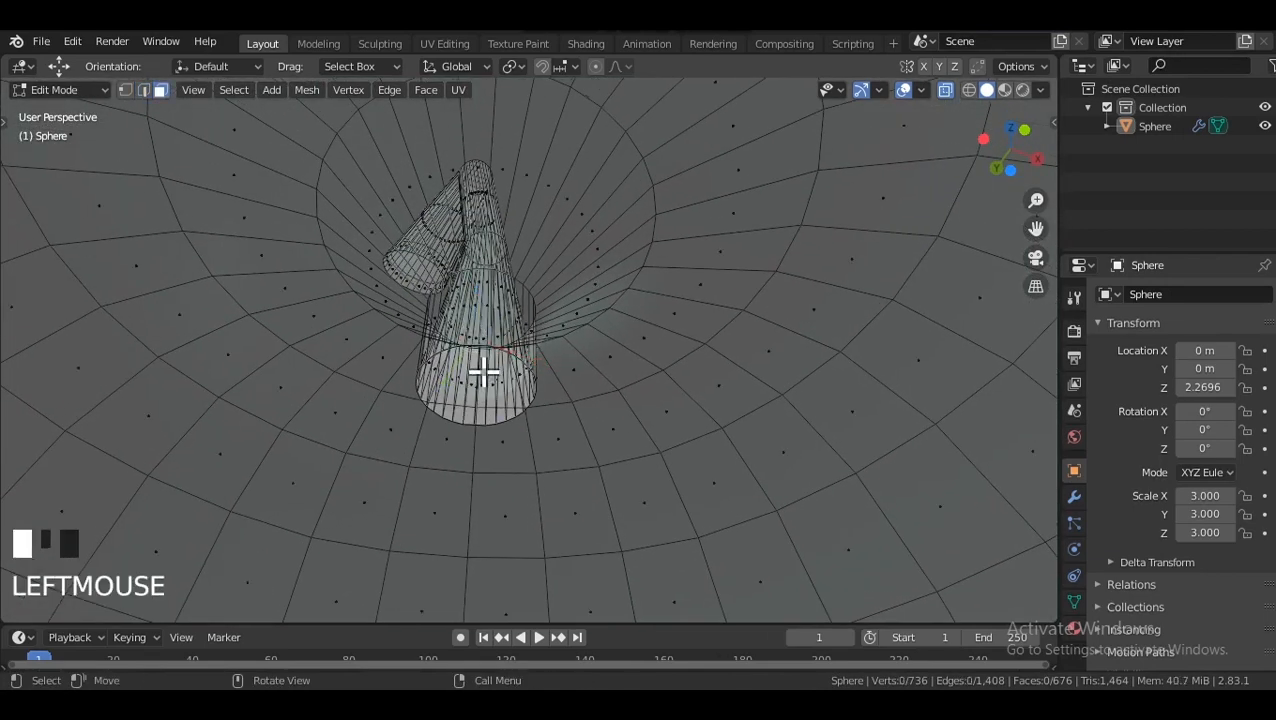
Select the stem's bottom face inside the apple, try moving it vertically, and undo the move.
middle_click_drag(476, 407, 497, 464)
key("alt+z")
key("alt+z")
left_click(511, 325)
left_click(505, 340)
scroll(500, 338, "down", 4)
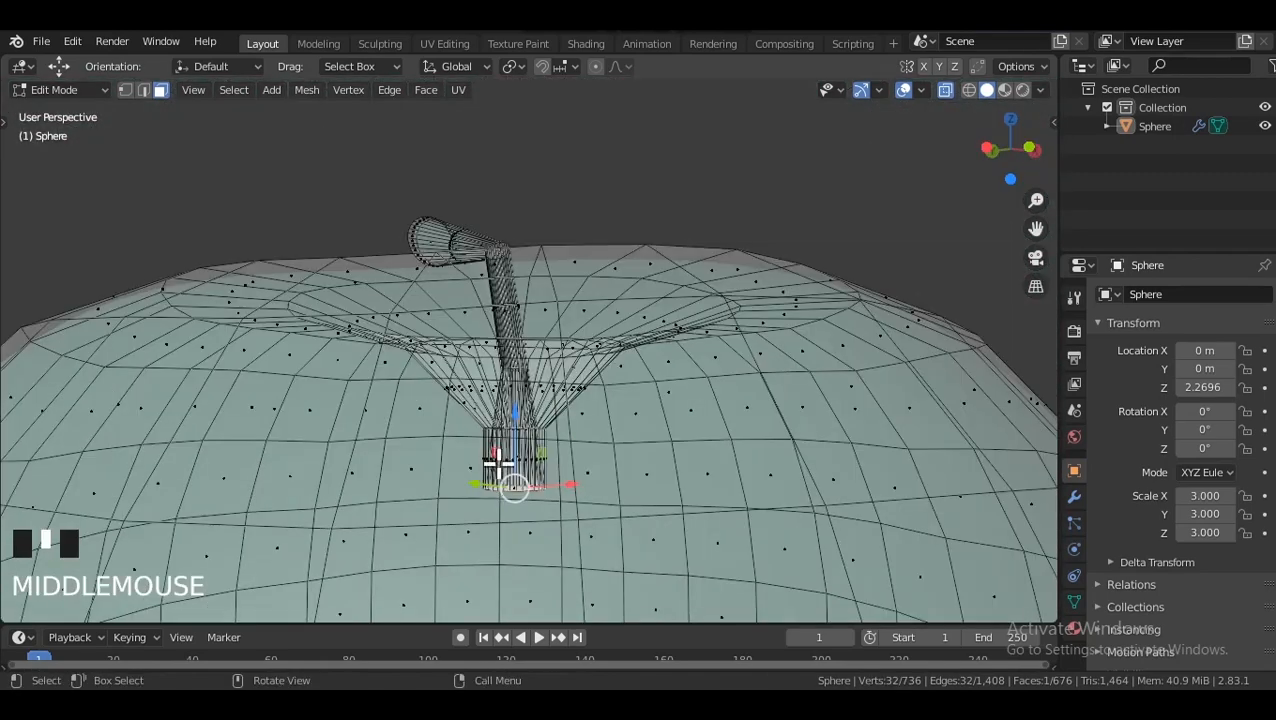
left_click_drag(511, 403, 512, 357)
left_click_drag(517, 296, 520, 410)
key("ctrl+z")
scroll(598, 421, "up", 4)
middle_click_drag(598, 421, 551, 434)
key("s")
right_click(652, 467)
Return to Object Mode, select the apple, and apply all its transforms.
key("Tab")
scroll(683, 265, "down", 2)
left_click(720, 272)
scroll(749, 333, "down", 3)
middle_click_drag(749, 333, 507, 378)
left_click(507, 376)
key("ctrl+a")
left_click(510, 371)
left_click(607, 433)
middle_click(607, 433, "alt")
middle_click_drag(607, 433, 730, 408, "alt")
left_click(728, 400)
scroll(652, 393, "down", 2)
middle_click_drag(652, 393, 590, 382, "shift")
scroll(602, 432, "up", 1)
Switch to the Animation workspace and show its smaller viewport in Material Preview shading.
left_click(642, 43)
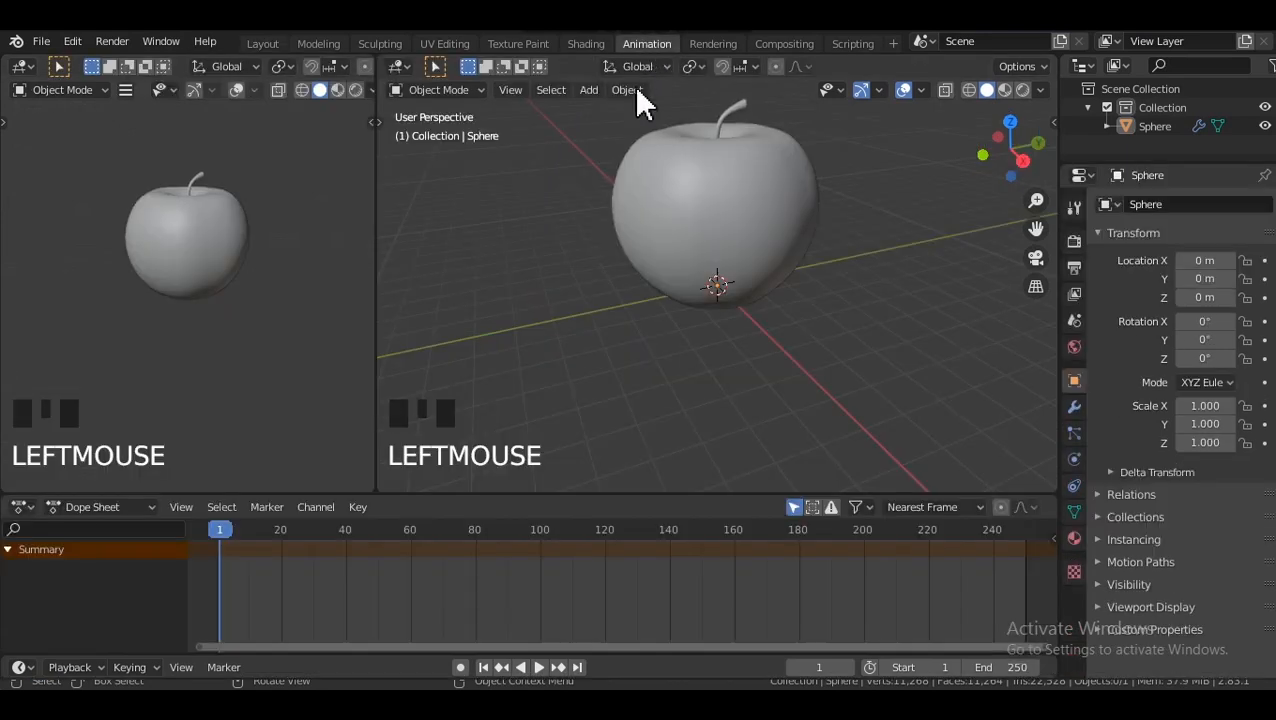
scroll(218, 272, "up", 1)
left_click(336, 89)
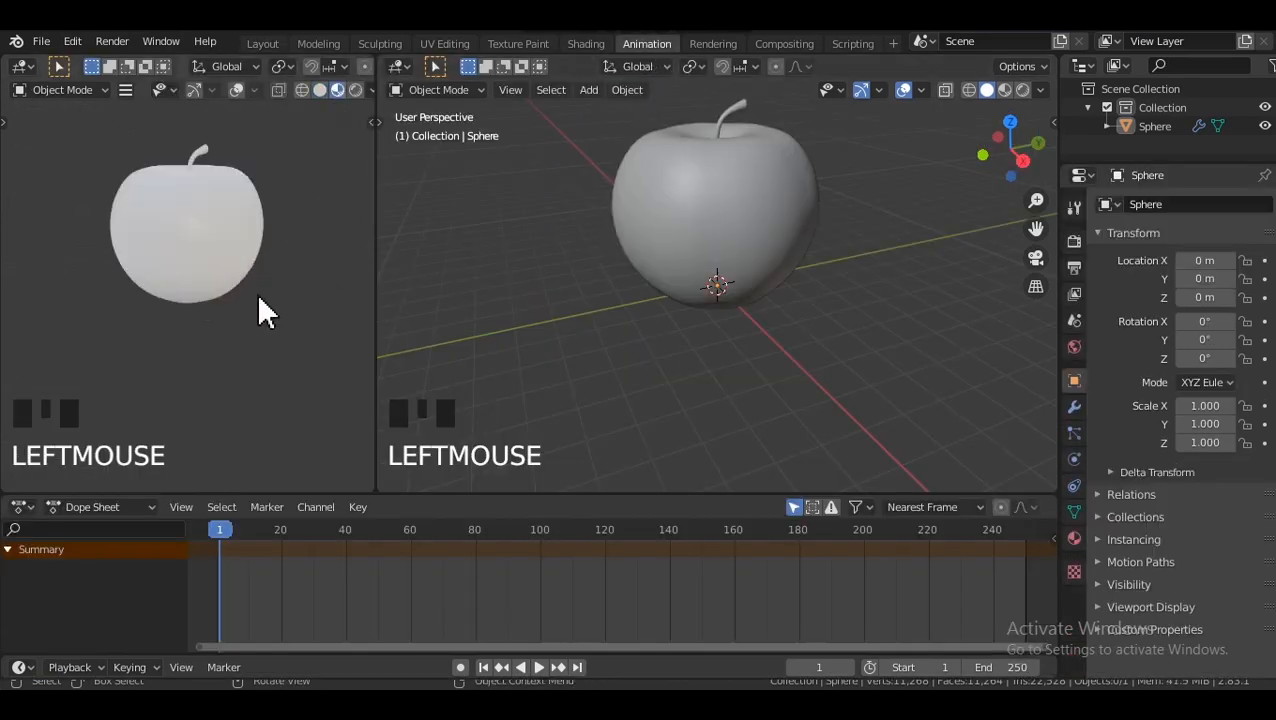
scroll(285, 276, "up", 2)
scroll(299, 285, "down", 2)
middle_click_drag(299, 285, 262, 322)
scroll(300, 317, "up", 1)
Shrink the Dope Sheet area, turn the larger viewport into a Shader Editor, and hide its sidebar.
left_click_drag(470, 496, 447, 580)
left_click(278, 429)
left_click(312, 400)
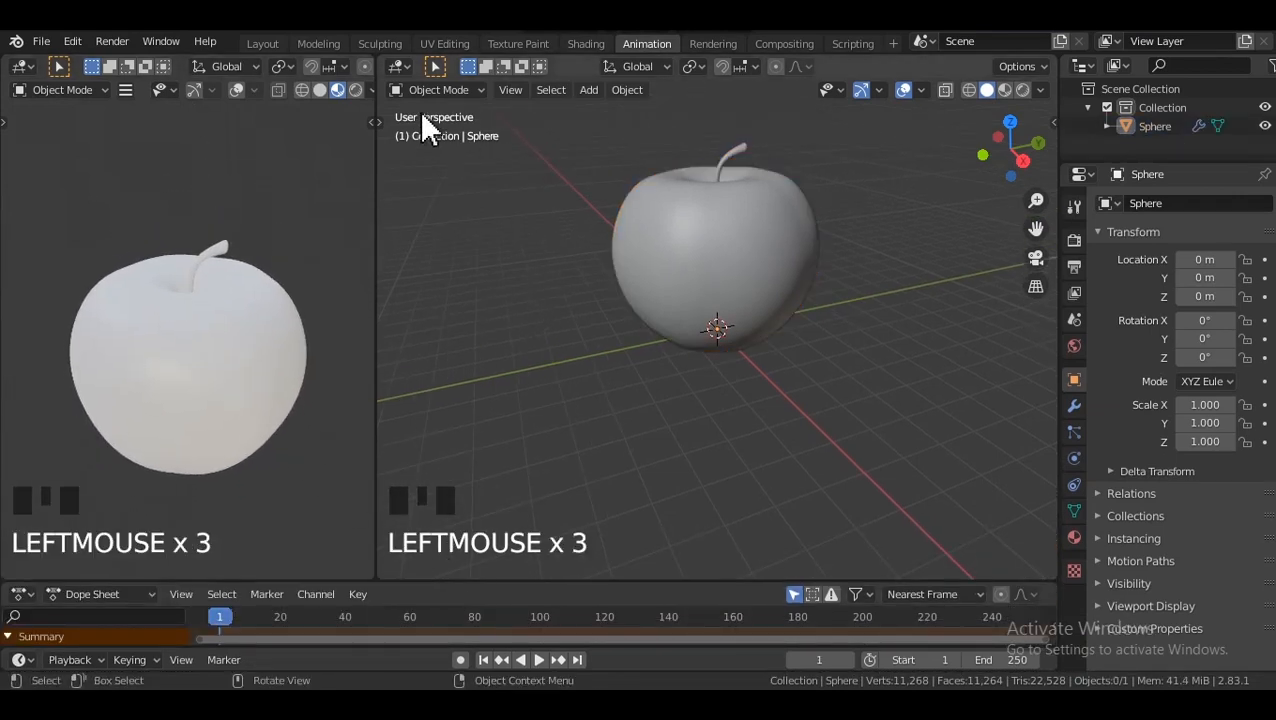
left_click(406, 85)
left_click(402, 68)
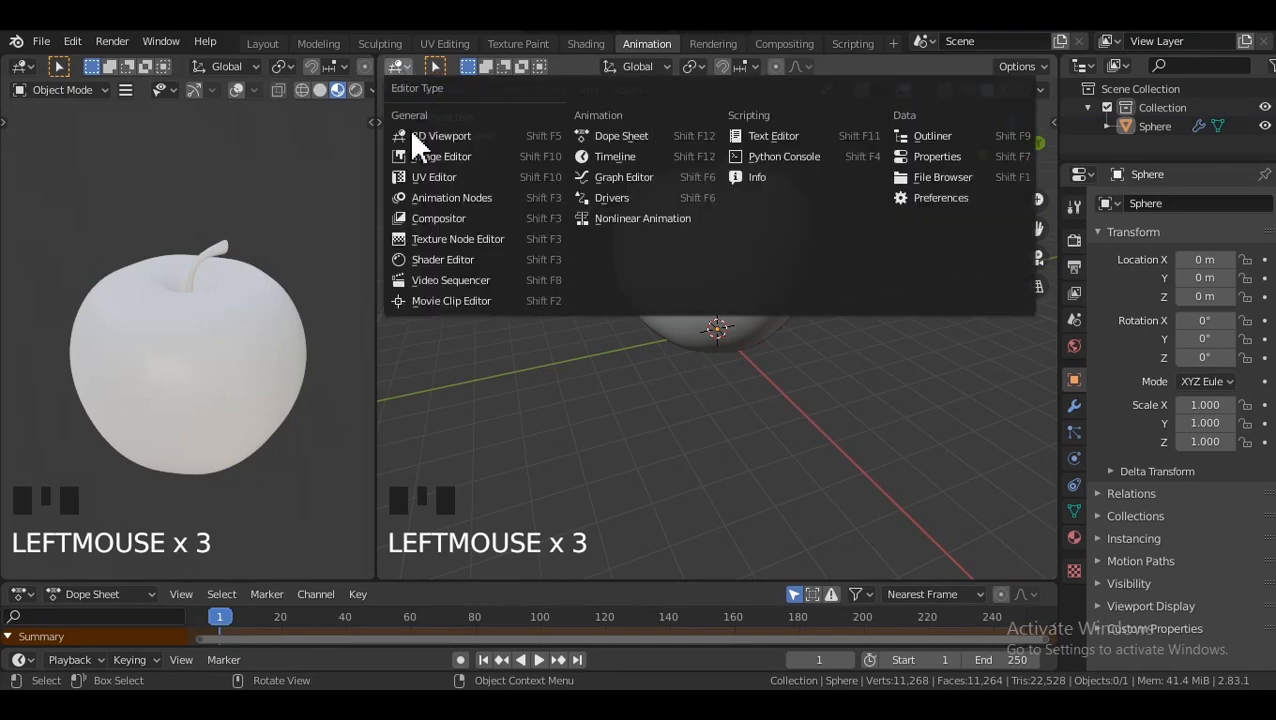
left_click(440, 262)
key("n")
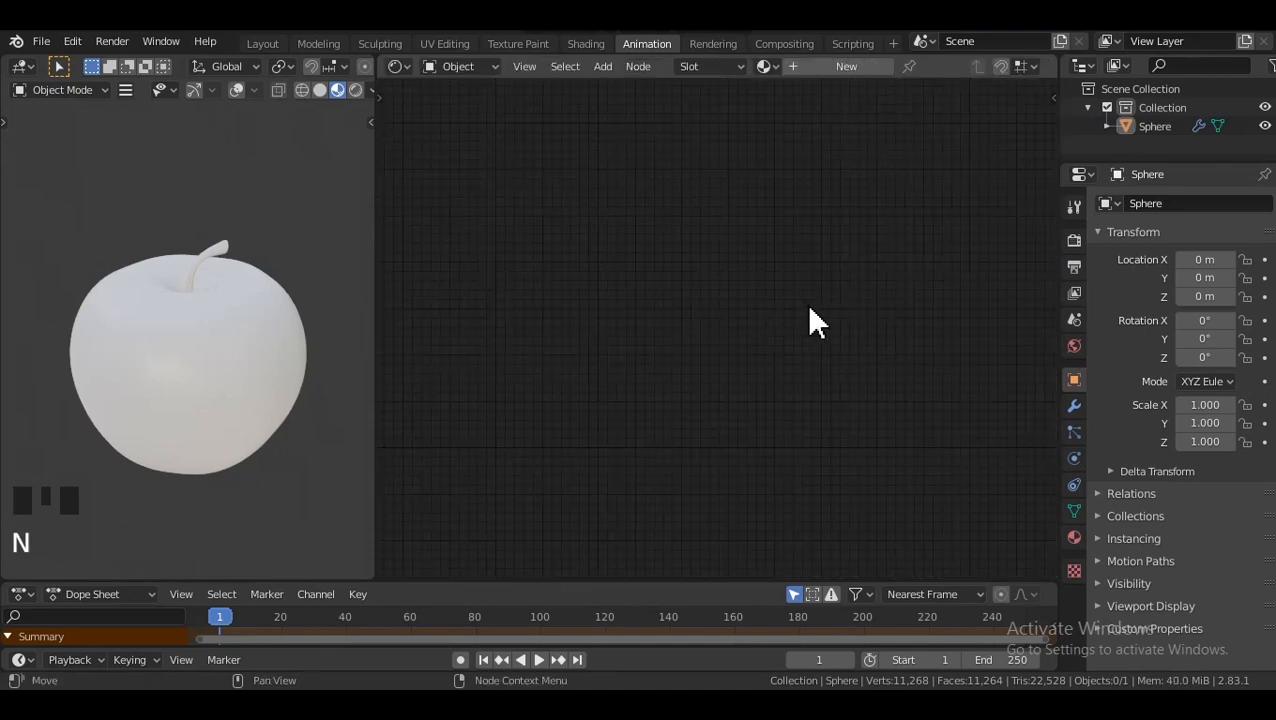
Select the apple and enable Ambient Occlusion, Bloom and Screen Space Reflections in the Eevee render settings.
left_click(268, 369)
mouse_move(268, 369)
middle_mouse_down()
mouse_move(260, 358)
mouse_move(279, 350)
mouse_move(262, 352)
middle_mouse_up()
scroll(232, 363, "up", 2)
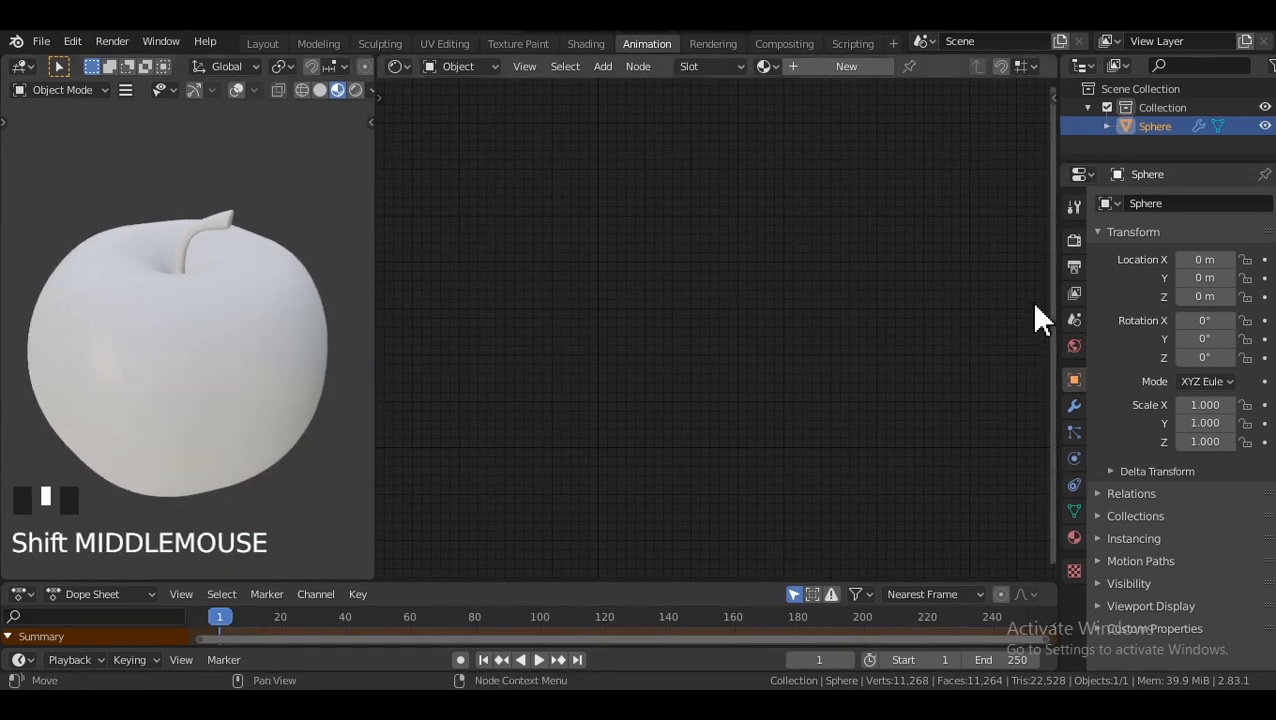
left_click(1074, 240)
left_click(1114, 353)
left_click(1115, 420)
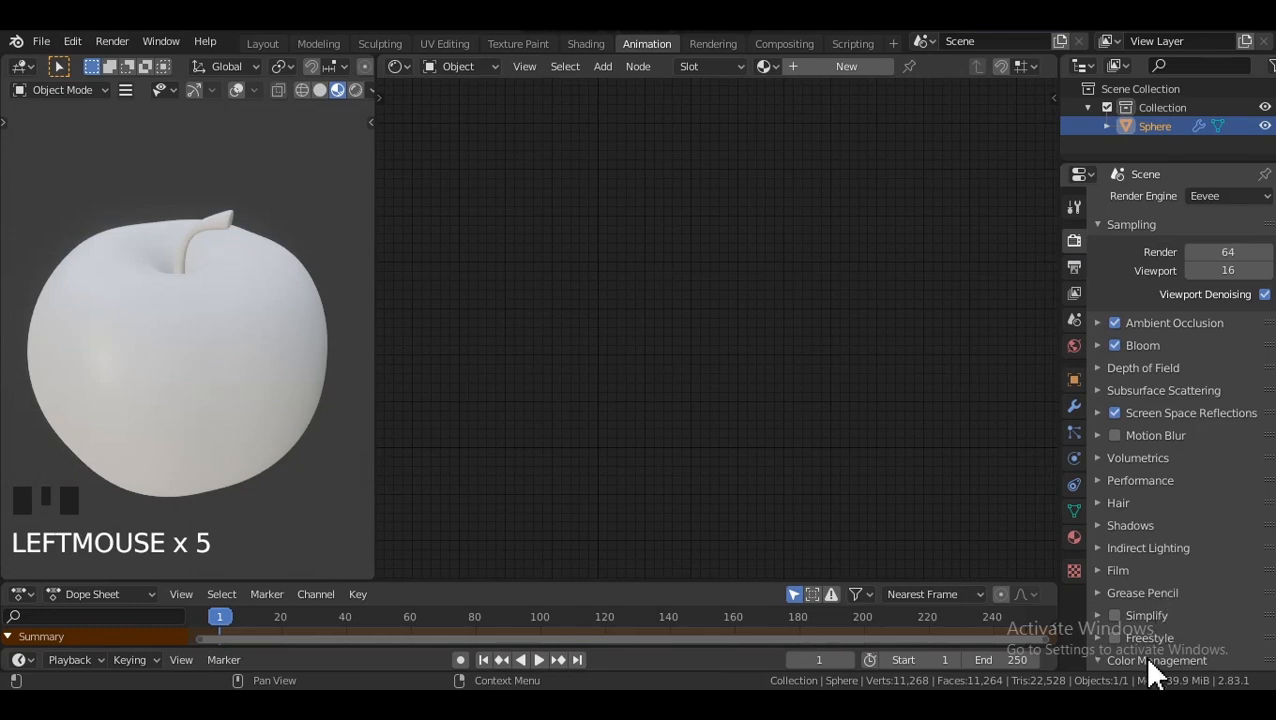
Set the Color Management look to Very High Contrast and expand the Ambient Occlusion settings.
scroll(1146, 600, "down", 5)
left_click(1215, 563)
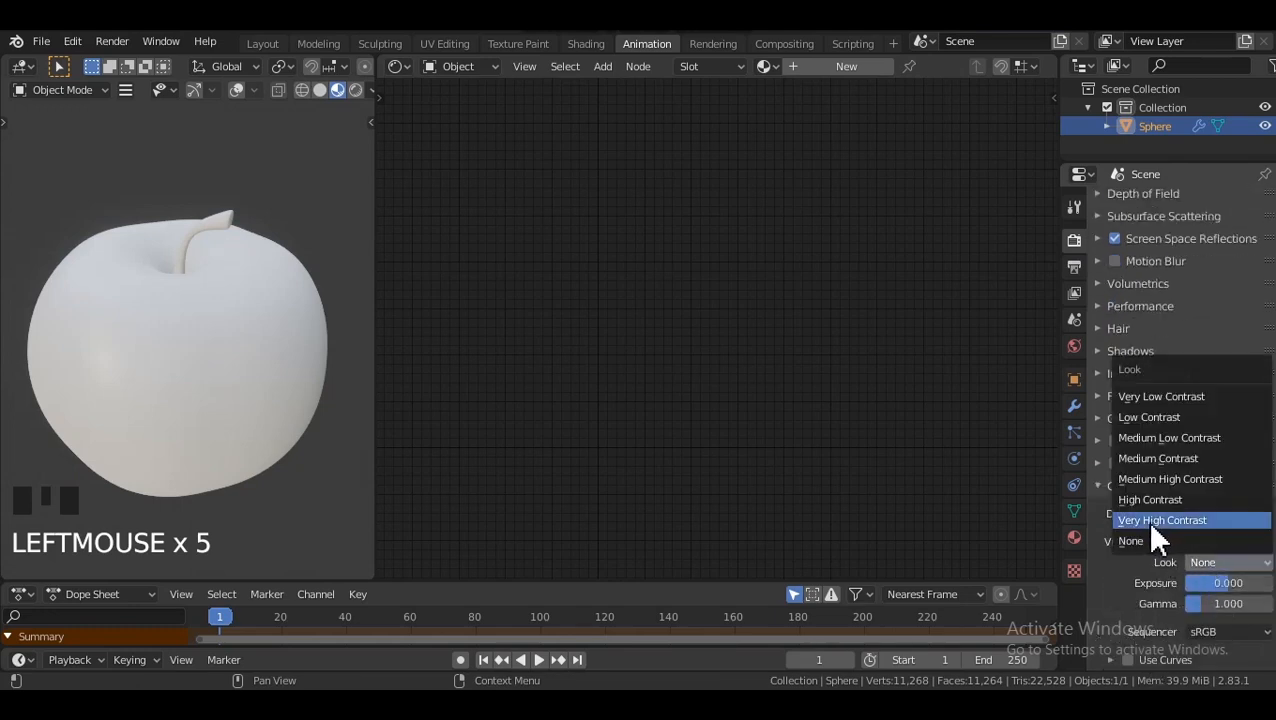
left_click(1147, 519)
middle_click_drag(325, 210, 293, 299)
scroll(1200, 300, "up", 5)
left_click(1183, 331)
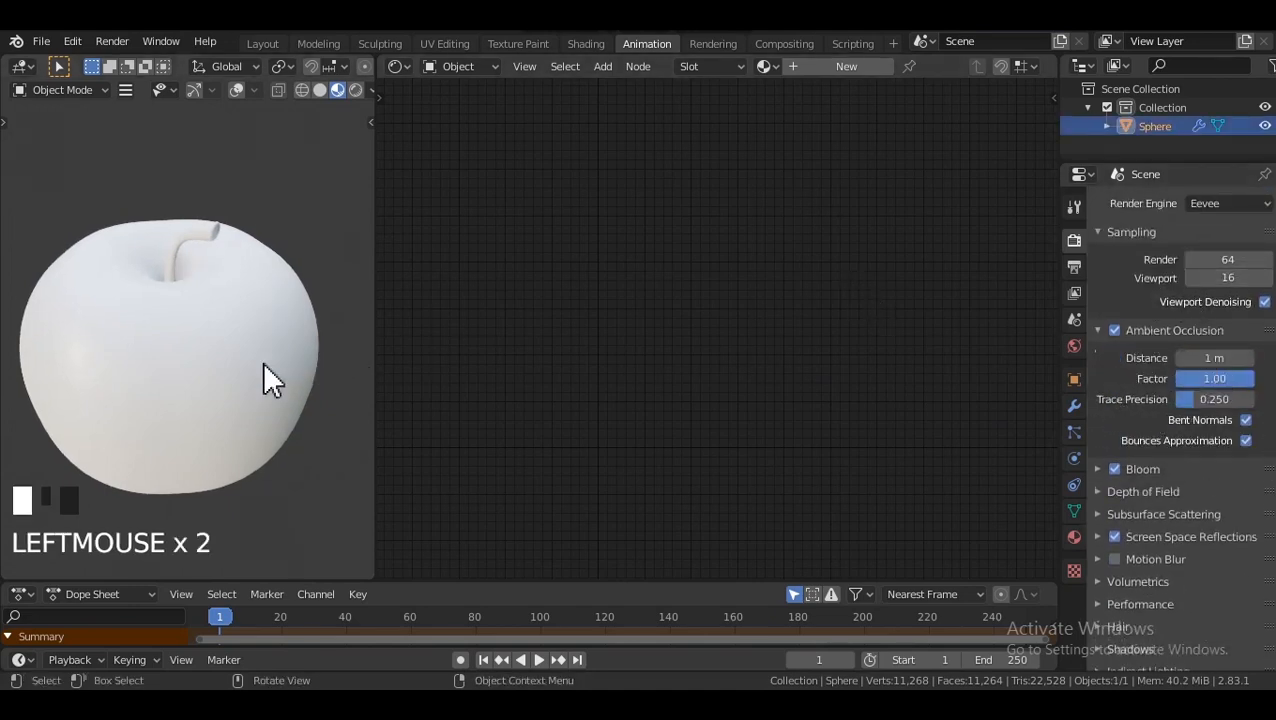
Create a new material for the apple and bring its Principled BSDF node into view.
left_click(866, 69)
middle_click_drag(202, 353, 202, 322)
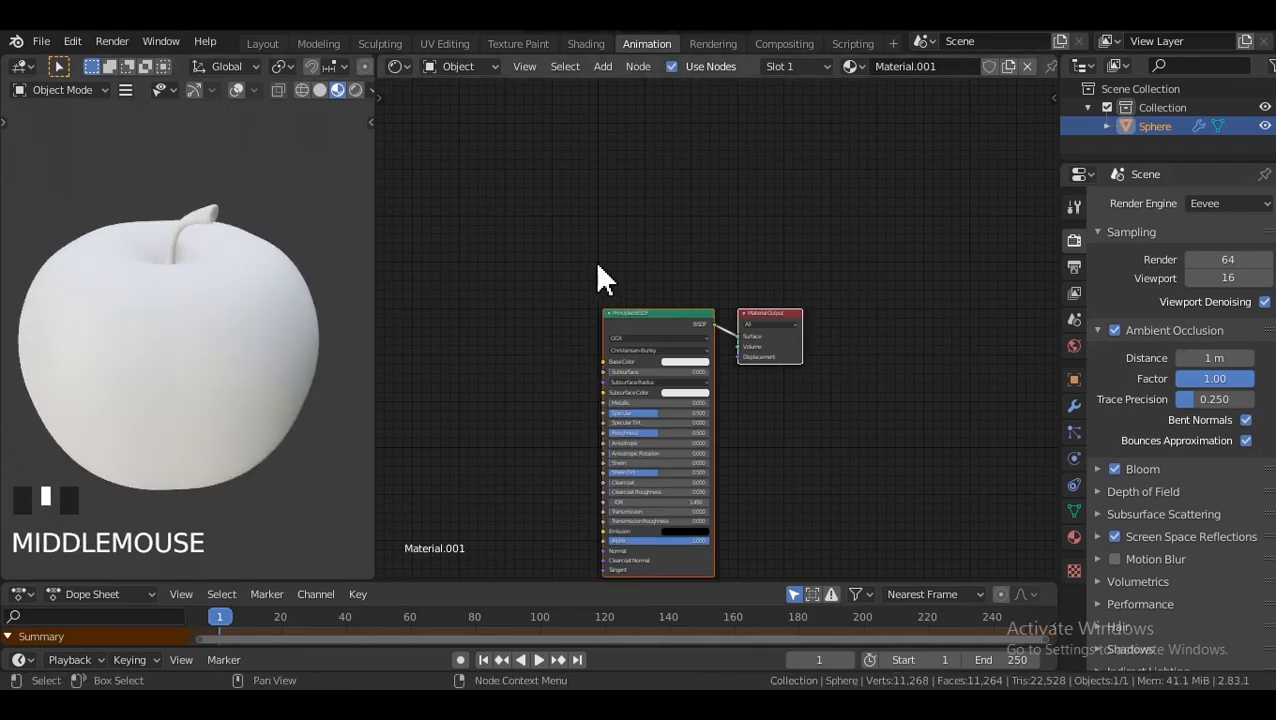
middle_click_drag(668, 295, 721, 305)
scroll(738, 281, "up", 5)
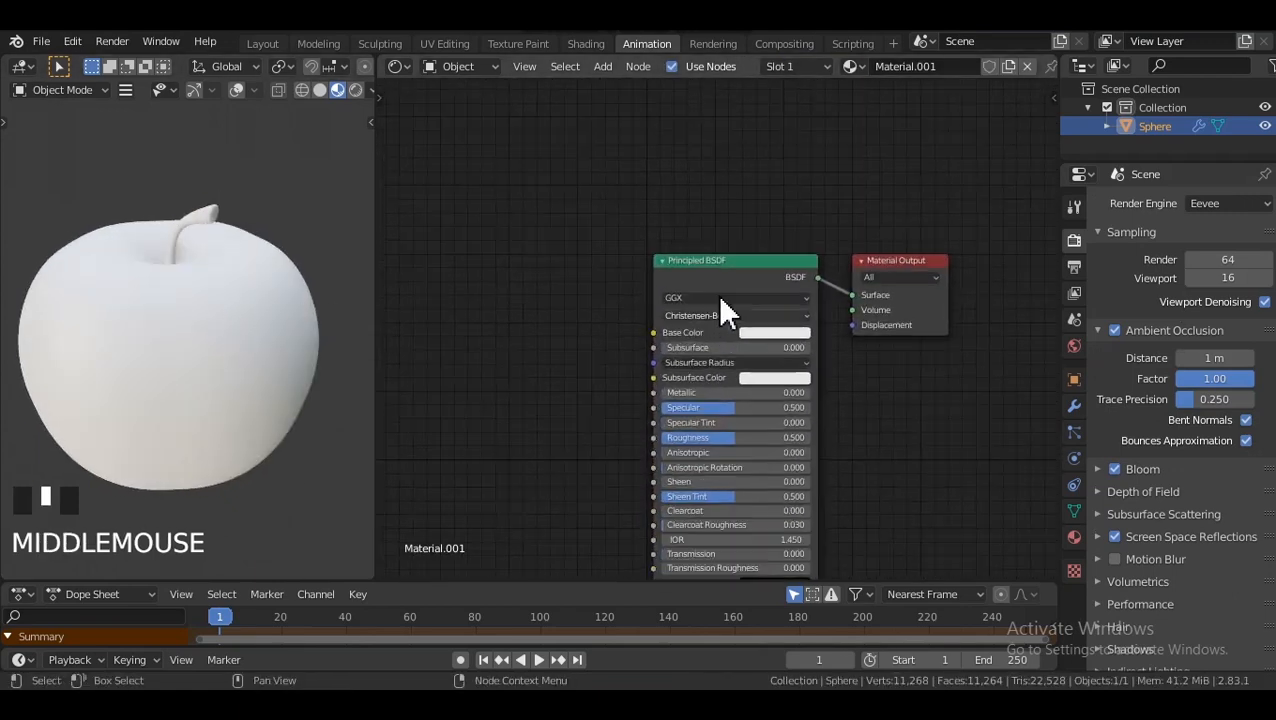
Add an Image Texture node beside the Principled BSDF and load apple_texture.jpg into it.
left_click(710, 268)
scroll(700, 288, "left", 3, "ctrl")
key("shift+a")
left_click(578, 250)
type("ima")
left_click(643, 280)
left_click(538, 350)
scroll(538, 354, "up", 3)
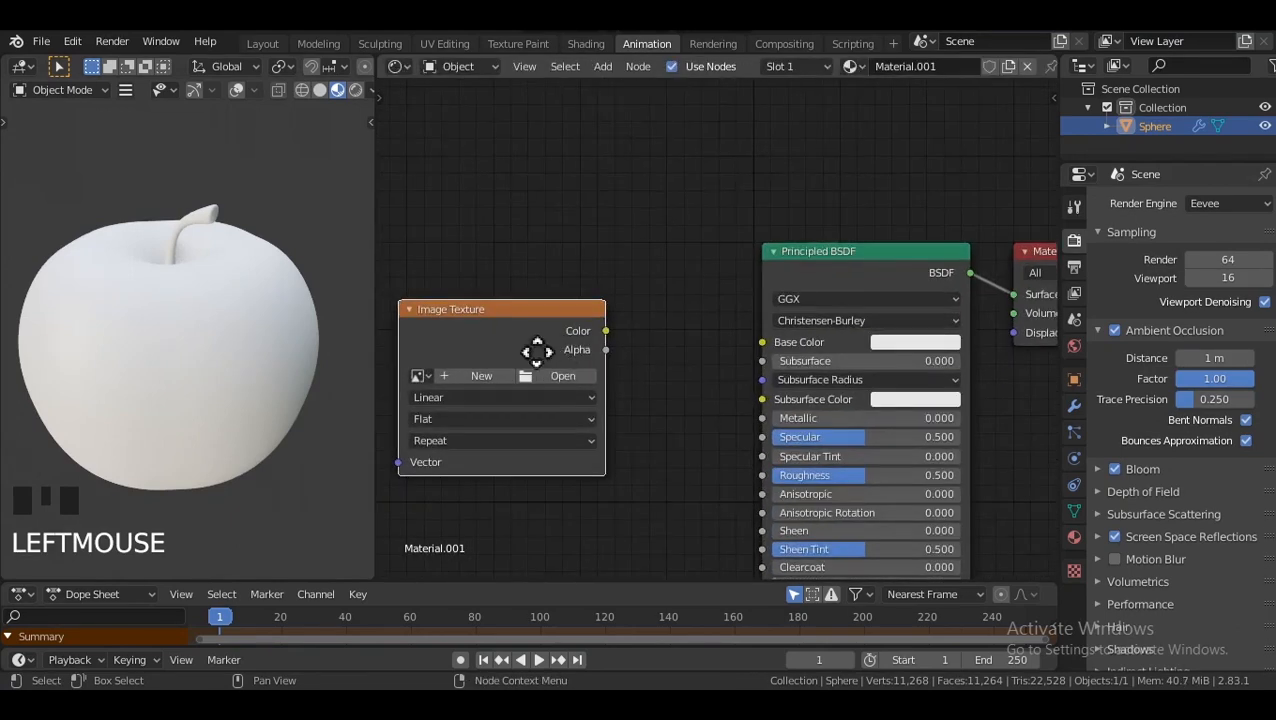
middle_click_drag(538, 356, 614, 326)
left_click(638, 346)
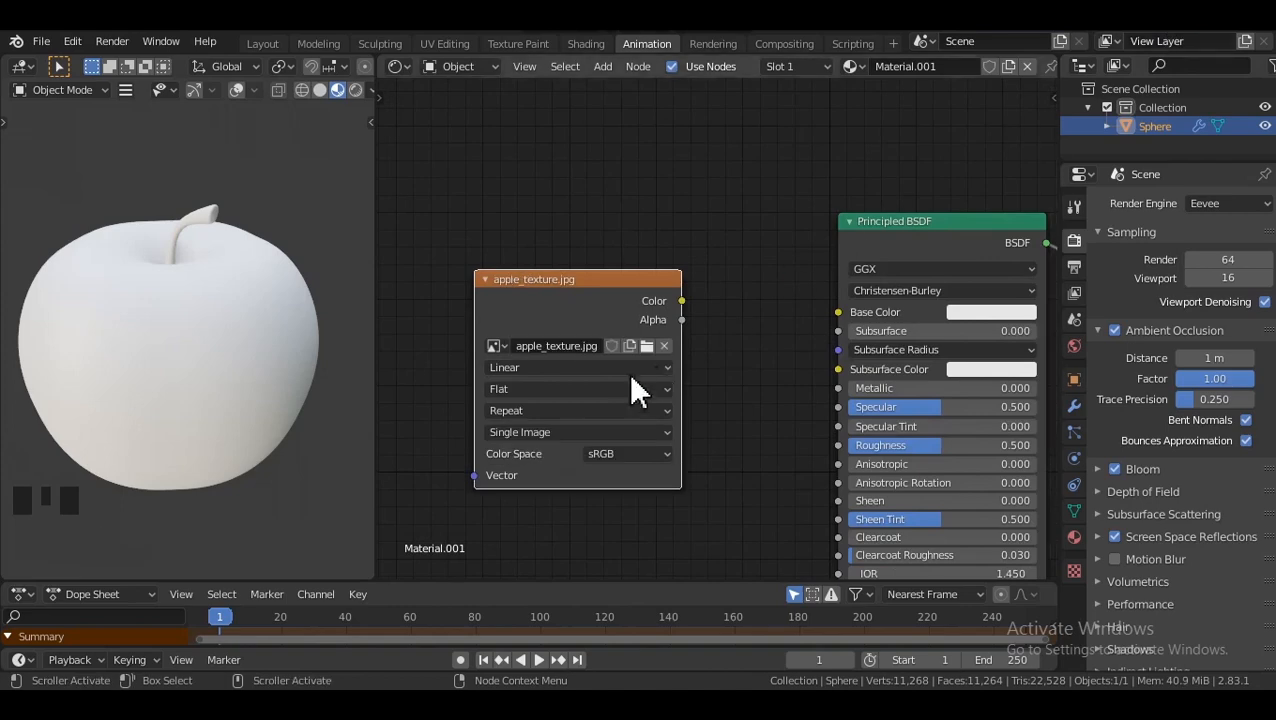
Check the loaded apple texture in the Texture Paint workspace and return to the Animation workspace.
left_click(518, 44)
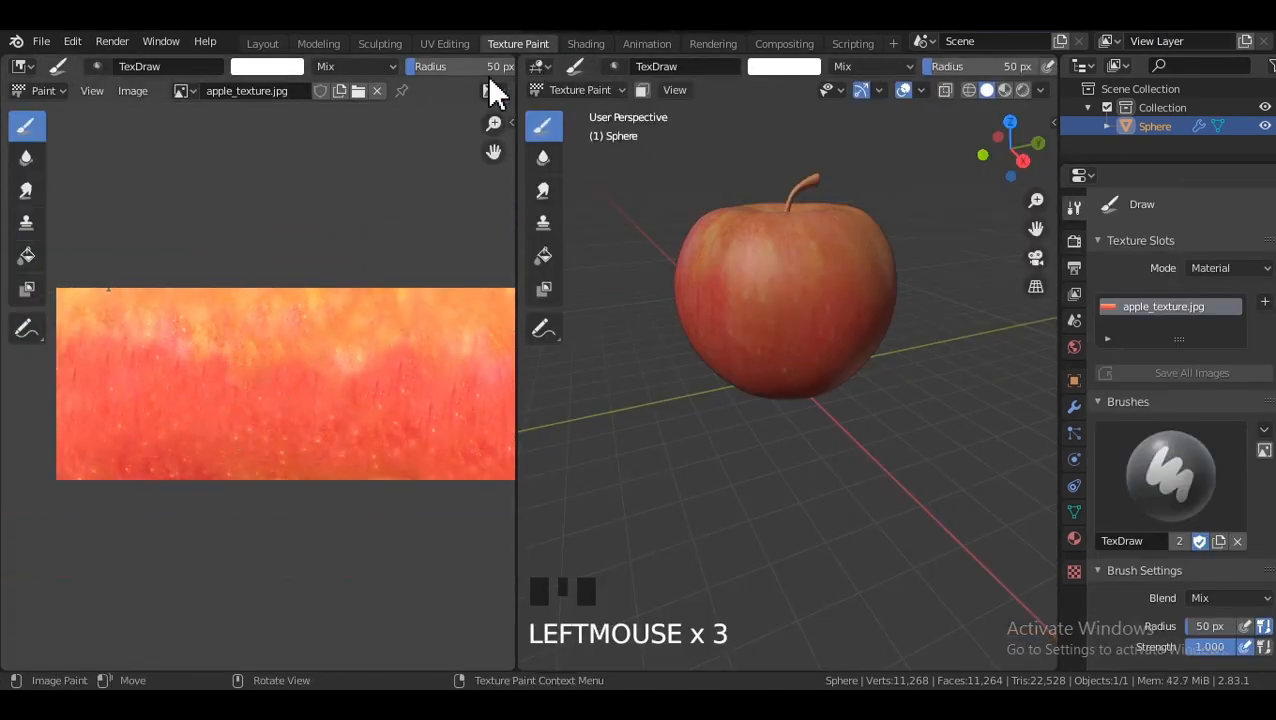
left_click(586, 44)
left_click(511, 46)
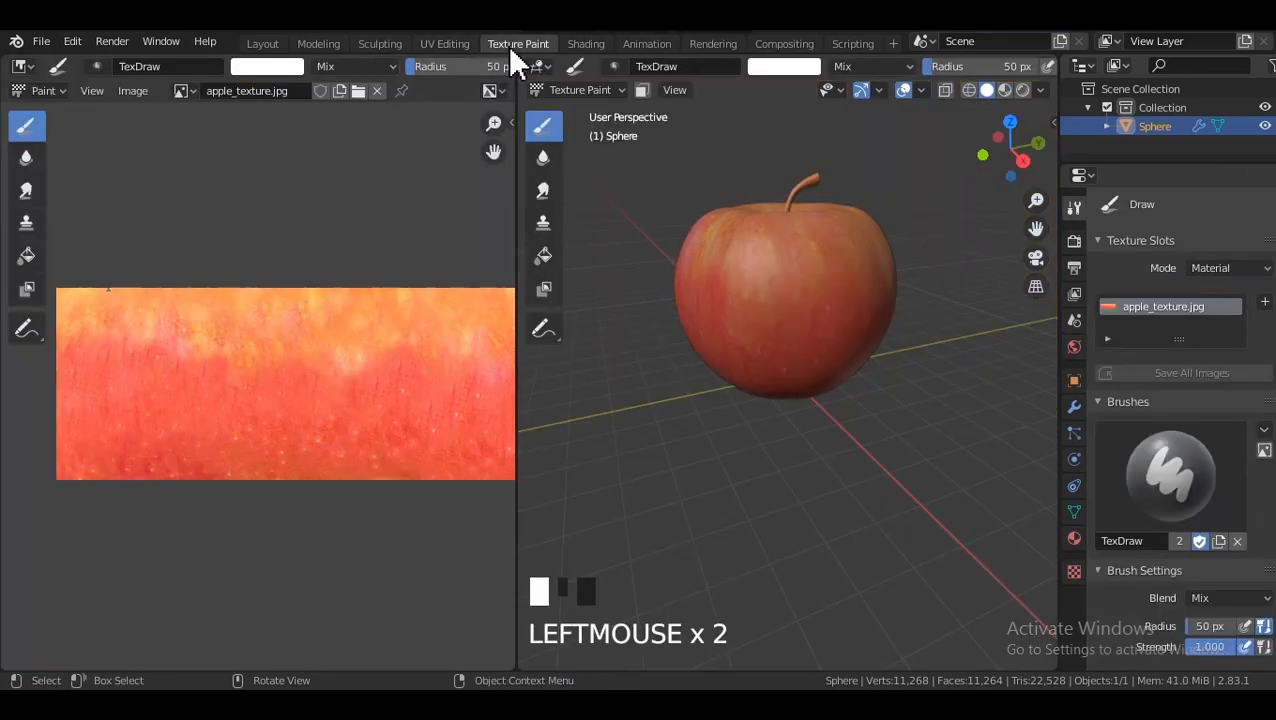
left_click(640, 45)
scroll(344, 98, "right", 2)
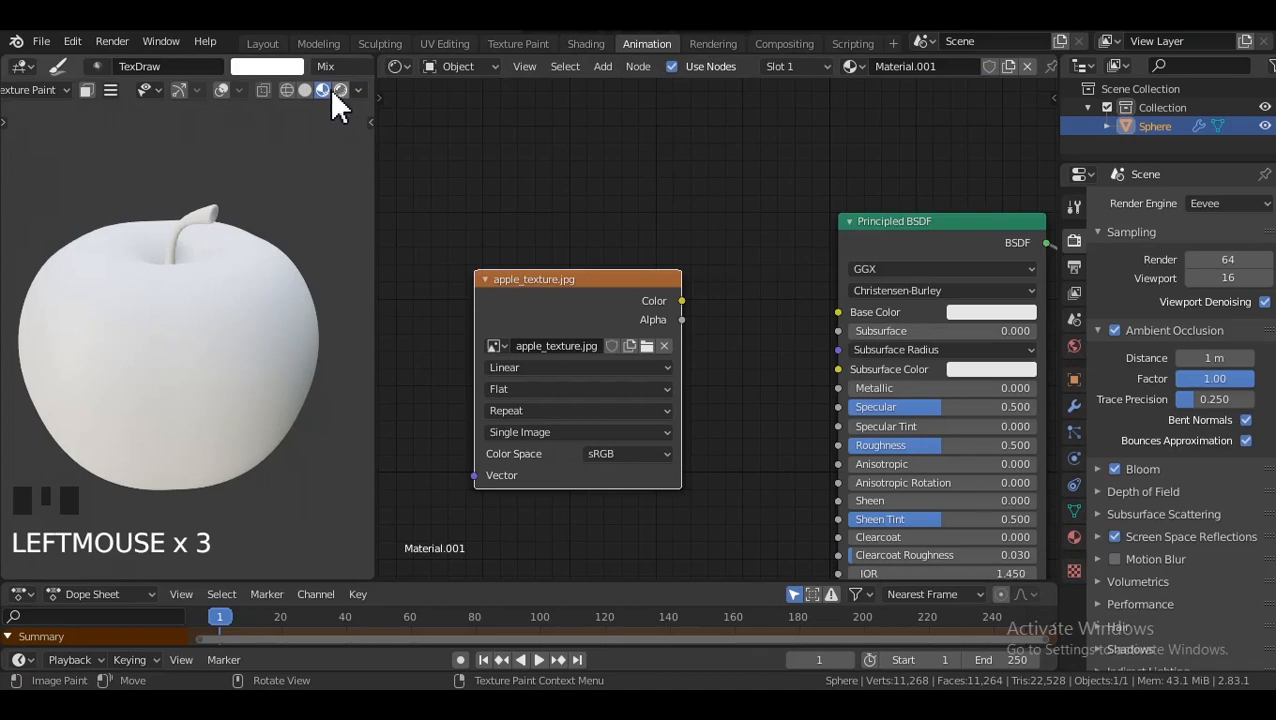
Connect the image texture's Color output to the Principled BSDF's Base Color and view the apple in Material Preview.
left_click(322, 90)
left_click(305, 90)
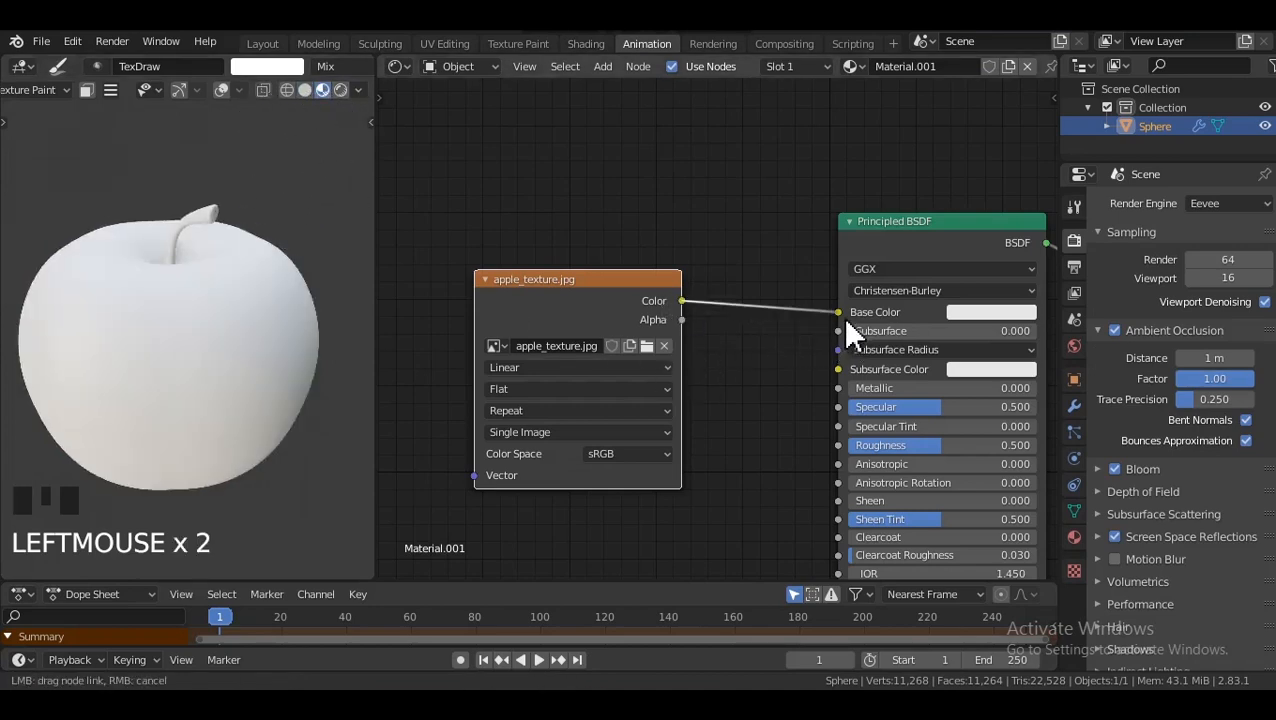
left_click_drag(843, 318, 839, 313)
left_click(322, 90)
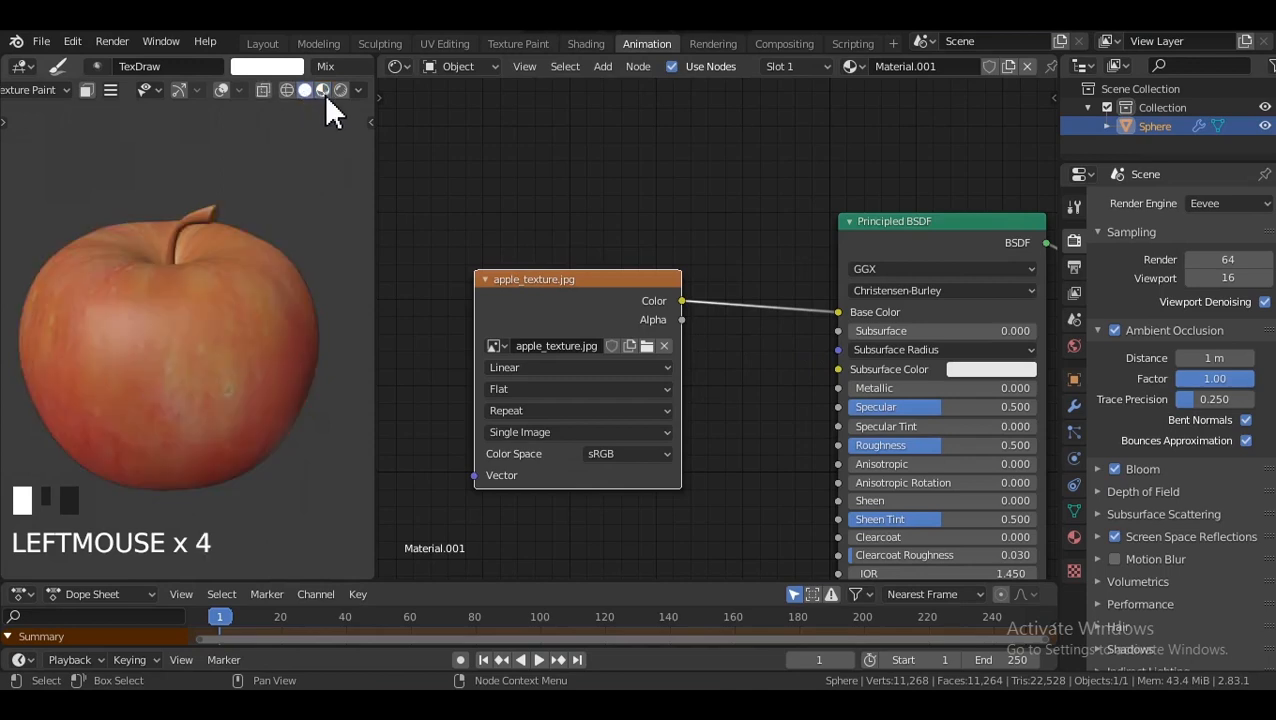
left_click(322, 90)
mouse_move(271, 242)
middle_mouse_down()
mouse_move(179, 210)
mouse_move(149, 230)
mouse_move(258, 258)
mouse_move(188, 305)
mouse_move(194, 262)
mouse_move(199, 242)
mouse_move(242, 266)
mouse_move(199, 262)
mouse_move(236, 402)
mouse_move(235, 294)
mouse_move(262, 239)
middle_mouse_up()
scroll(222, 293, "up", 2)
middle_click_drag(222, 293, 256, 300)
middle_click_drag(256, 300, 196, 304, "shift")
Connect the texture's Color output to Subsurface Color as well and set Subsurface to 0.109.
left_click_drag(555, 303, 560, 293)
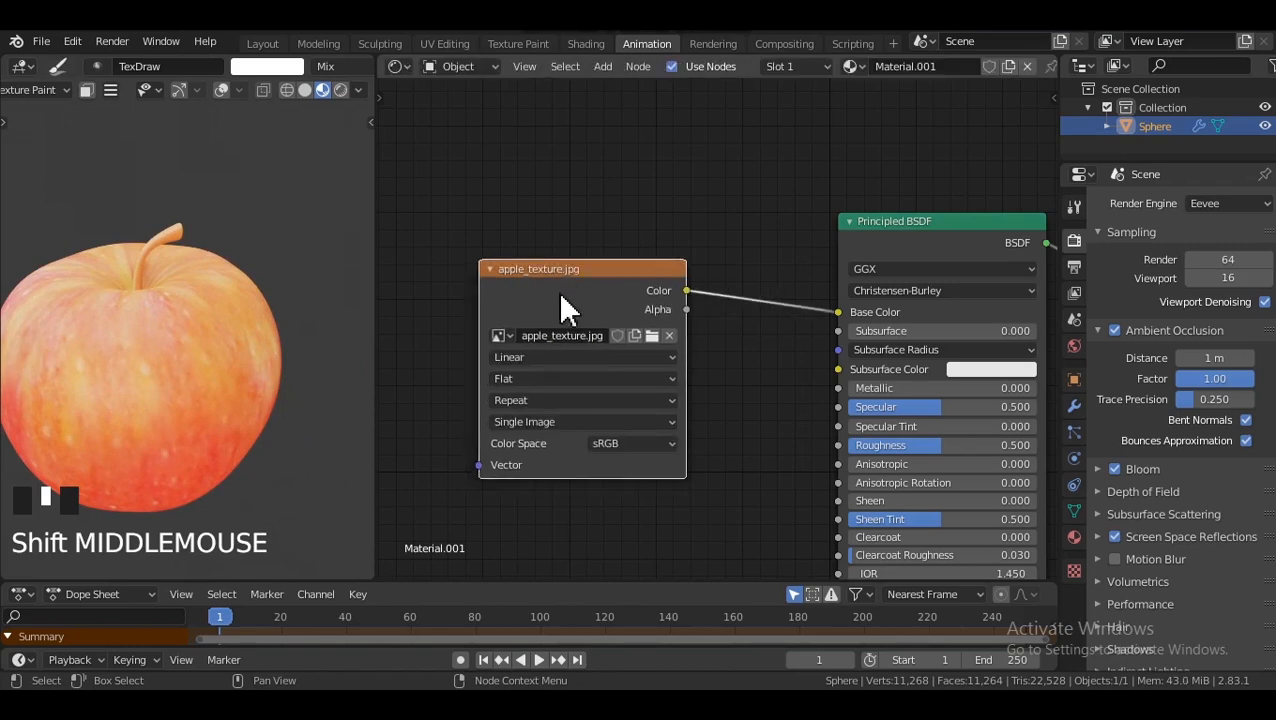
middle_click_drag(789, 360, 761, 386, "shift")
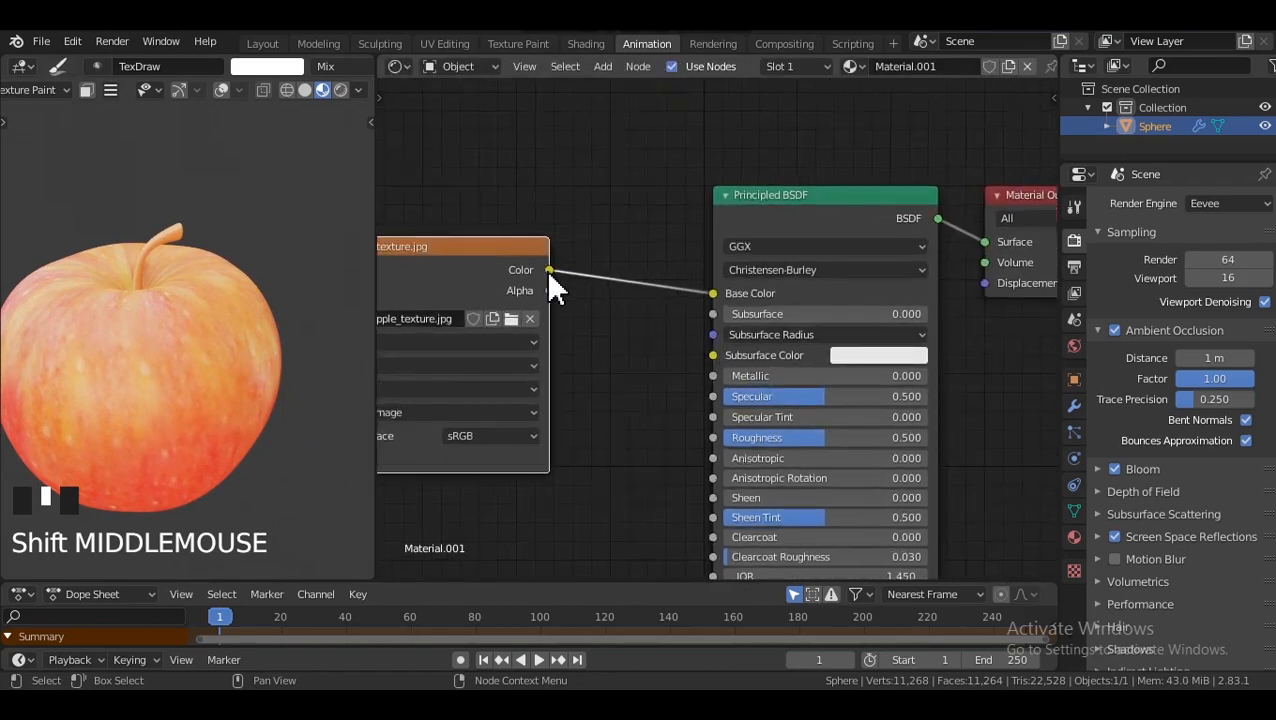
left_click_drag(549, 270, 712, 355)
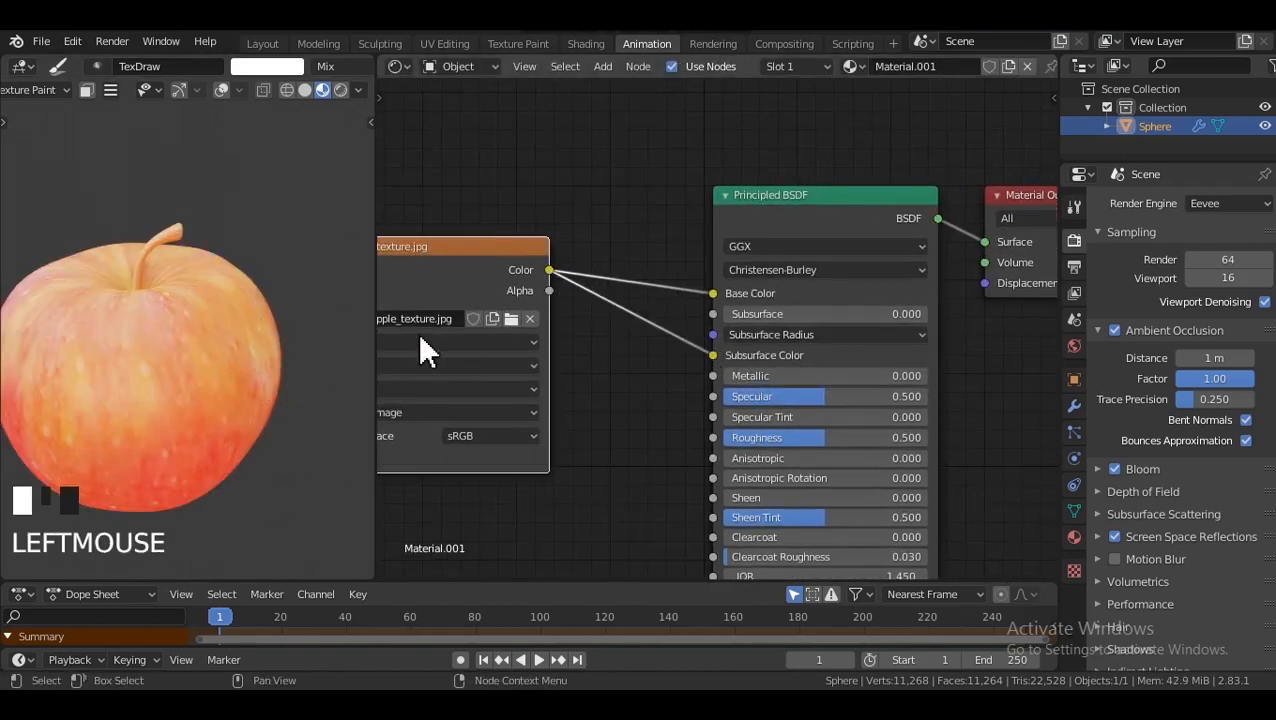
left_click_drag(757, 314, 785, 314)
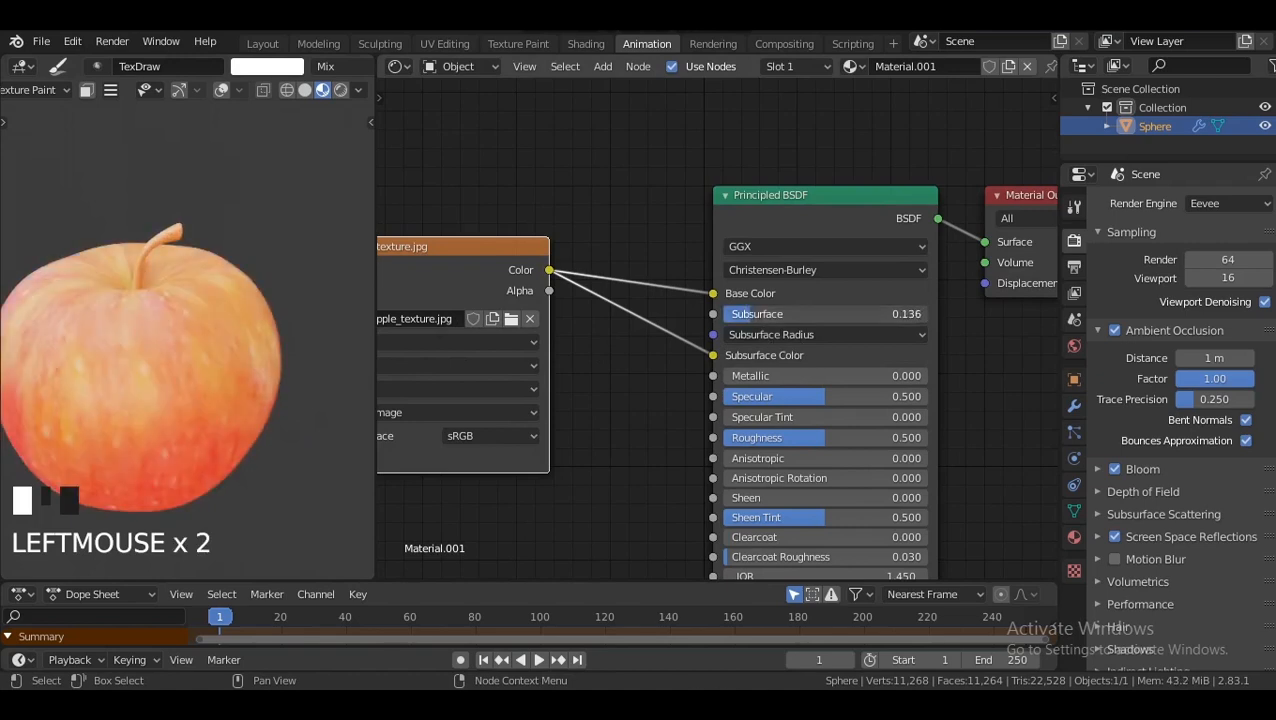
middle_click_drag(155, 304, 184, 286)
Connect the image texture's Color output to the Principled BSDF's Normal input.
middle_click_drag(721, 428, 747, 300)
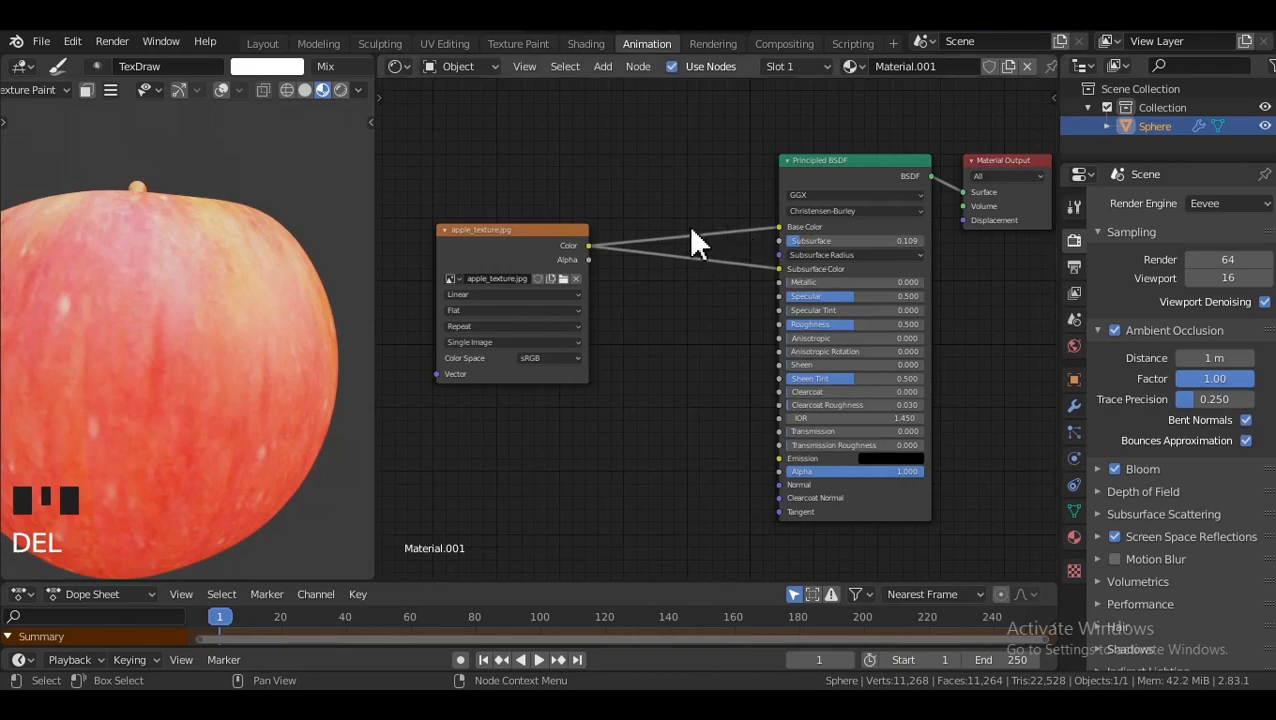
scroll(686, 240, "up", 2)
middle_click_drag(622, 283, 650, 259)
left_click_drag(594, 208, 816, 487)
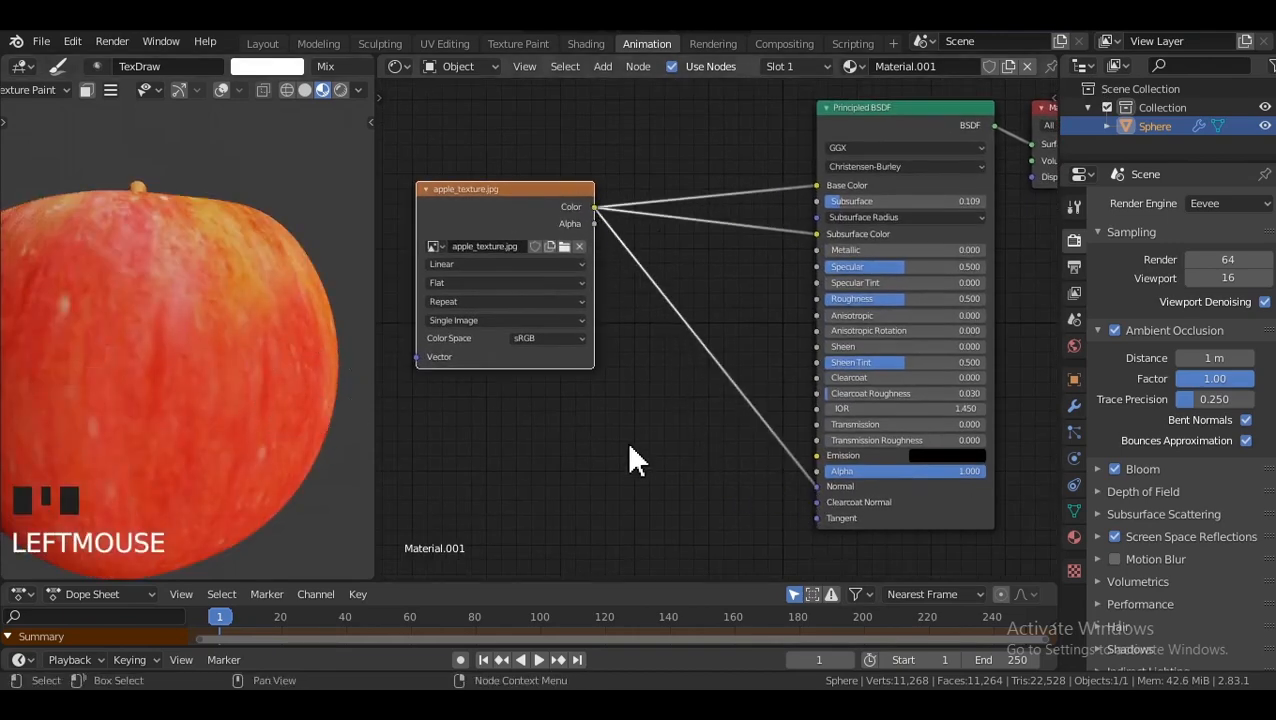
middle_click_drag(669, 365, 680, 378)
Add a Bump node and insert it into the link between the texture's Color and the shader's Normal input.
left_click(682, 380)
key("shift+a")
left_click(696, 372)
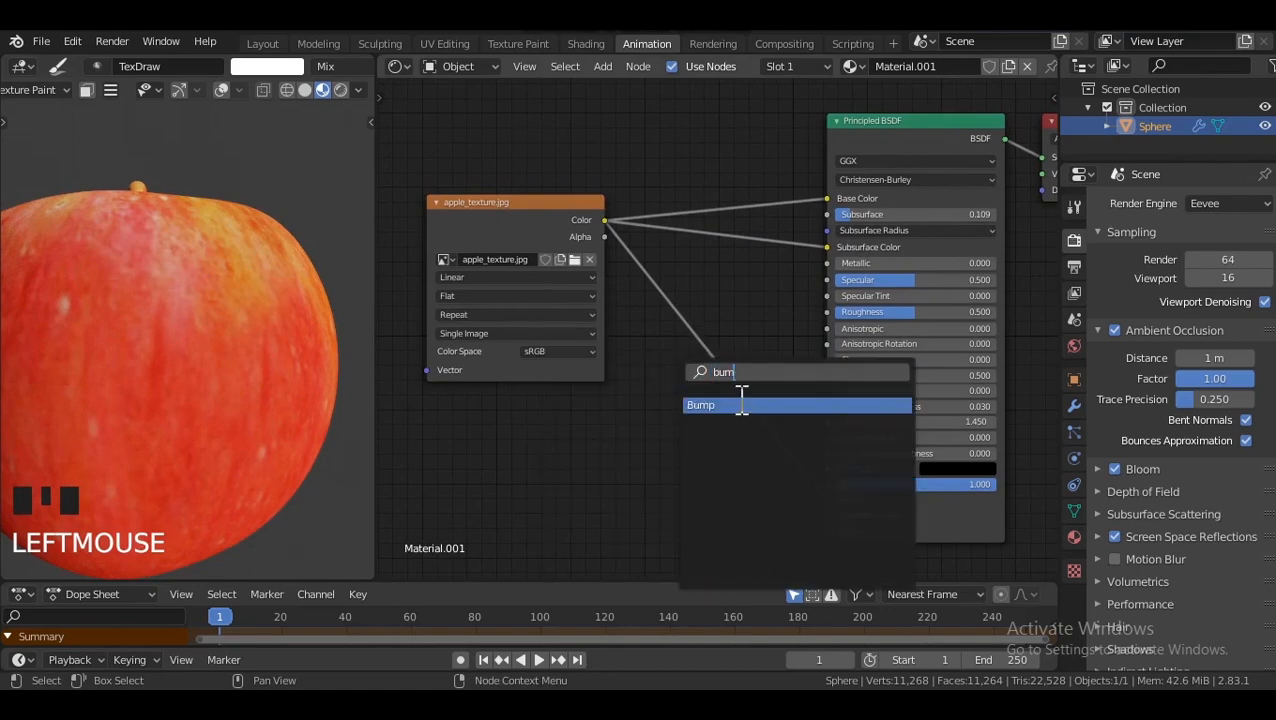
type("bum")
left_click(742, 404)
left_click(746, 370)
Reroute the texture's Color link from the Bump node's Normal to its Height input and set Strength to 0.483.
middle_click_drag(268, 394, 234, 352)
scroll(632, 432, "up", 1)
scroll(746, 407, "up", 3)
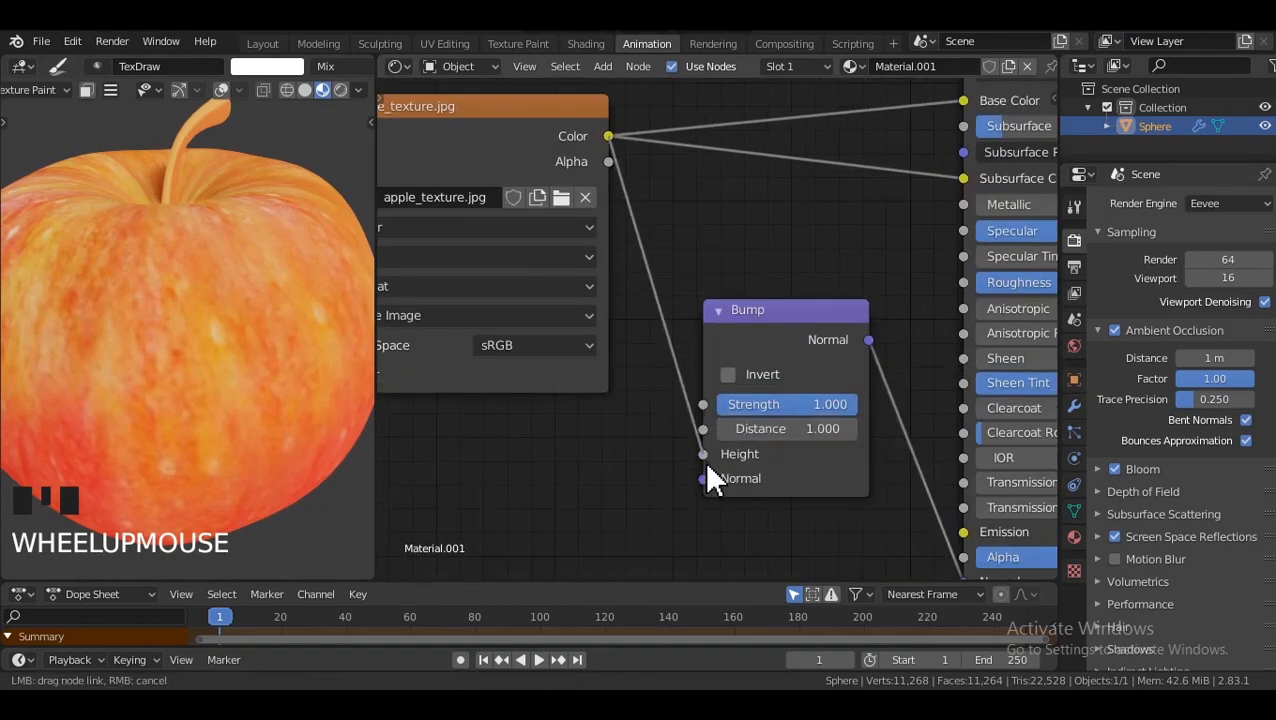
left_click(704, 478)
middle_click_drag(316, 316, 346, 383)
scroll(789, 476, "up", 3)
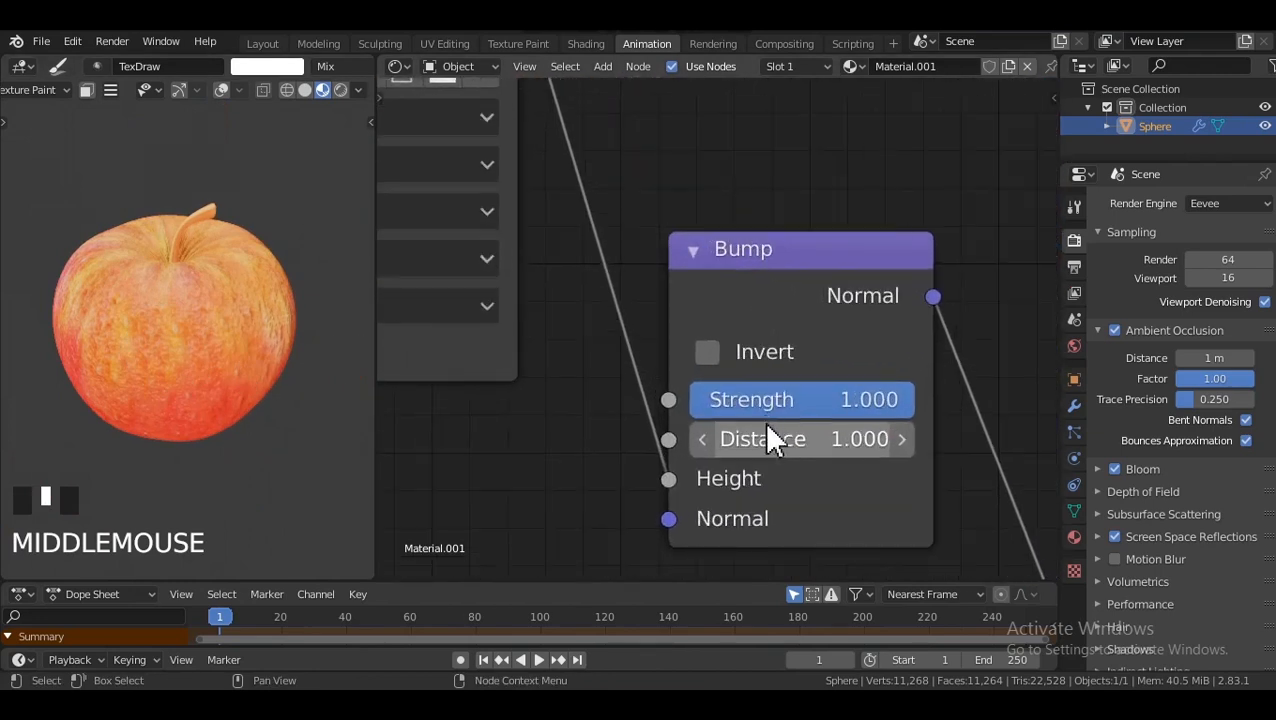
left_click_drag(775, 400, 702, 400)
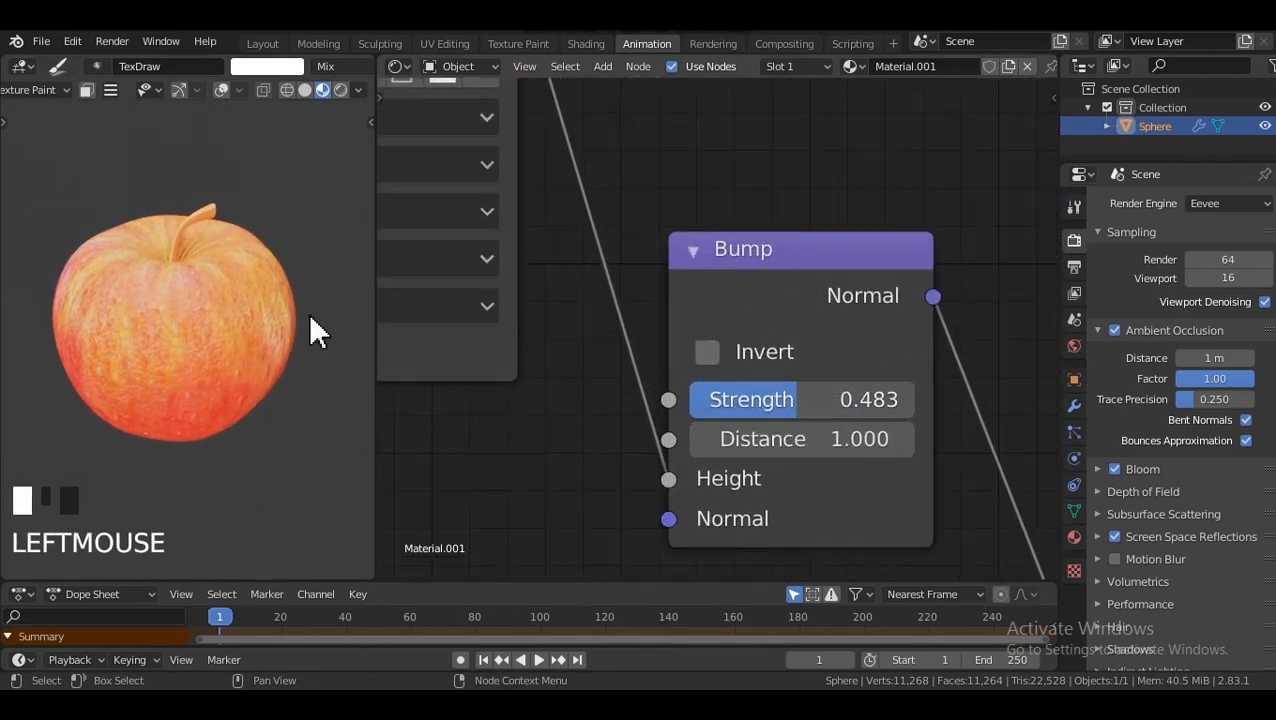
Set the Bump node's Strength to 0.183 and its Distance to 0.500.
scroll(300, 320, "up", 3)
middle_click_drag(293, 316, 392, 385)
left_click_drag(775, 400, 744, 442)
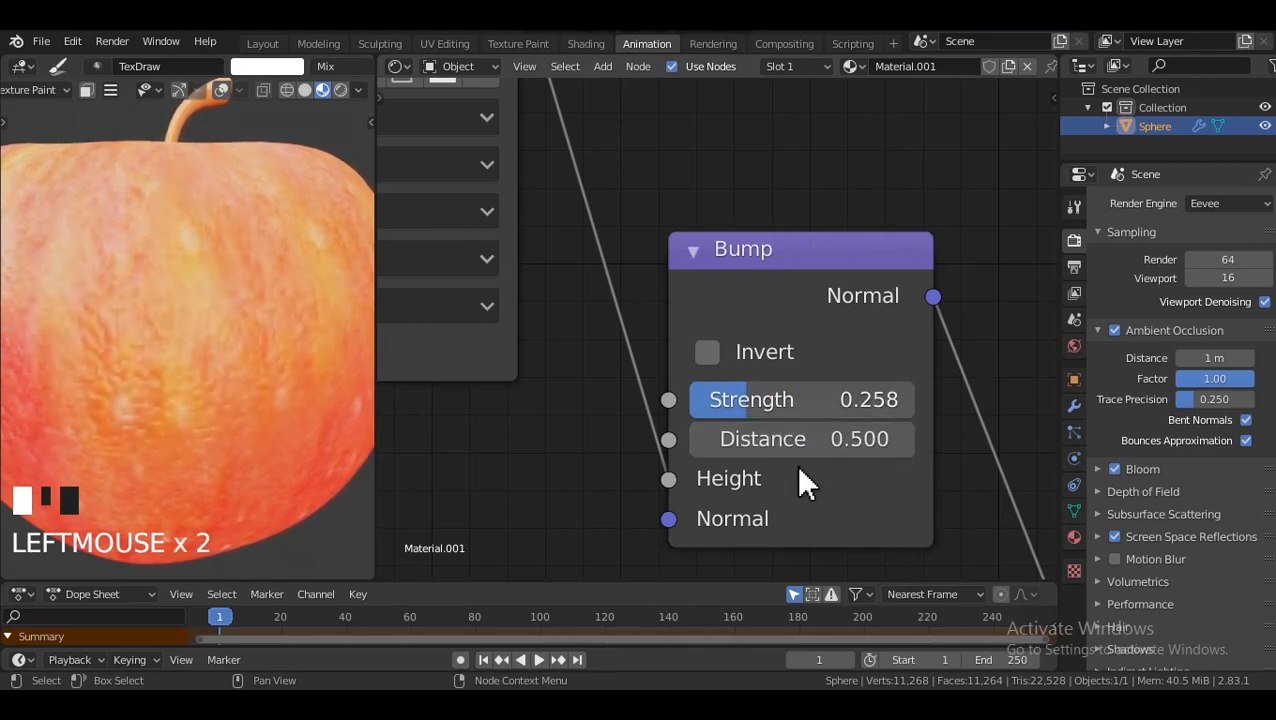
left_click_drag(751, 401, 783, 401)
left_click_drag(735, 399, 728, 398)
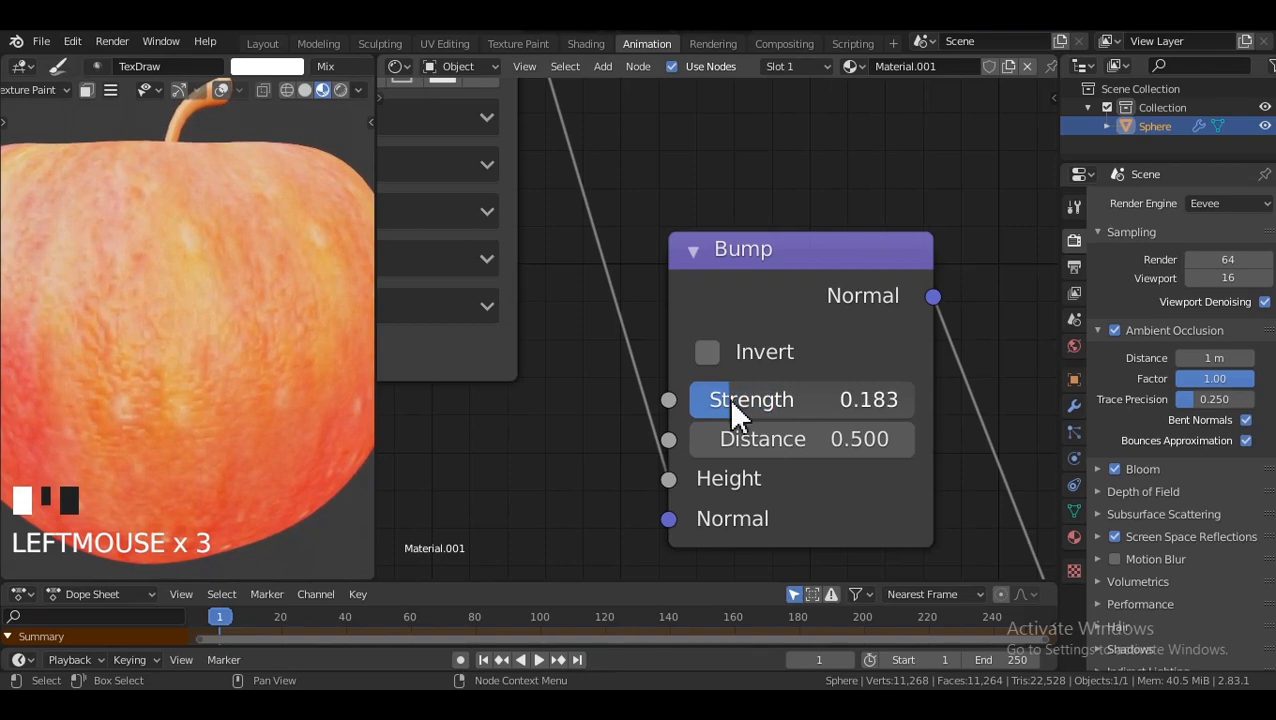
Set the Principled BSDF's Specular to 0.691 and Roughness to 0.350, checking the apple's highlights from several angles.
scroll(262, 380, "down", 3)
middle_click_drag(262, 380, 314, 371)
scroll(945, 397, "down", 1)
middle_click_drag(1009, 348, 775, 421)
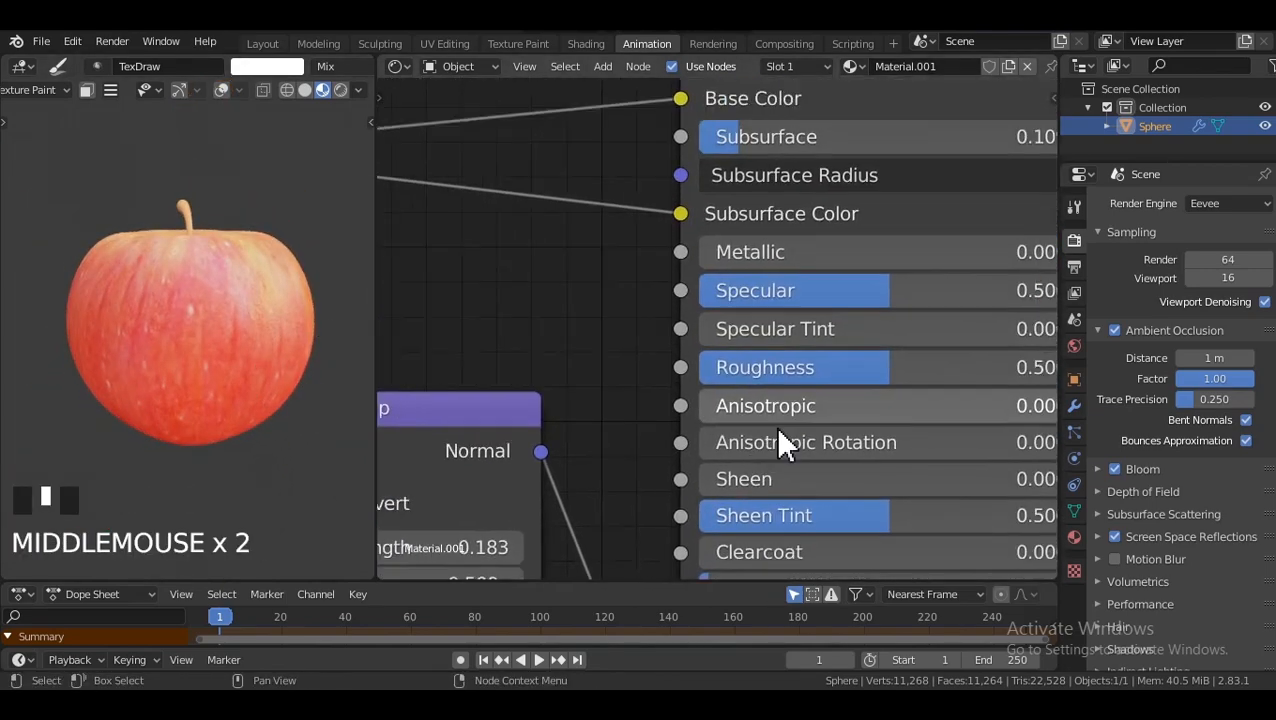
left_click_drag(798, 309, 972, 297)
left_click_drag(925, 395, 861, 396)
scroll(220, 262, "down", 2)
middle_click_drag(220, 262, 142, 262)
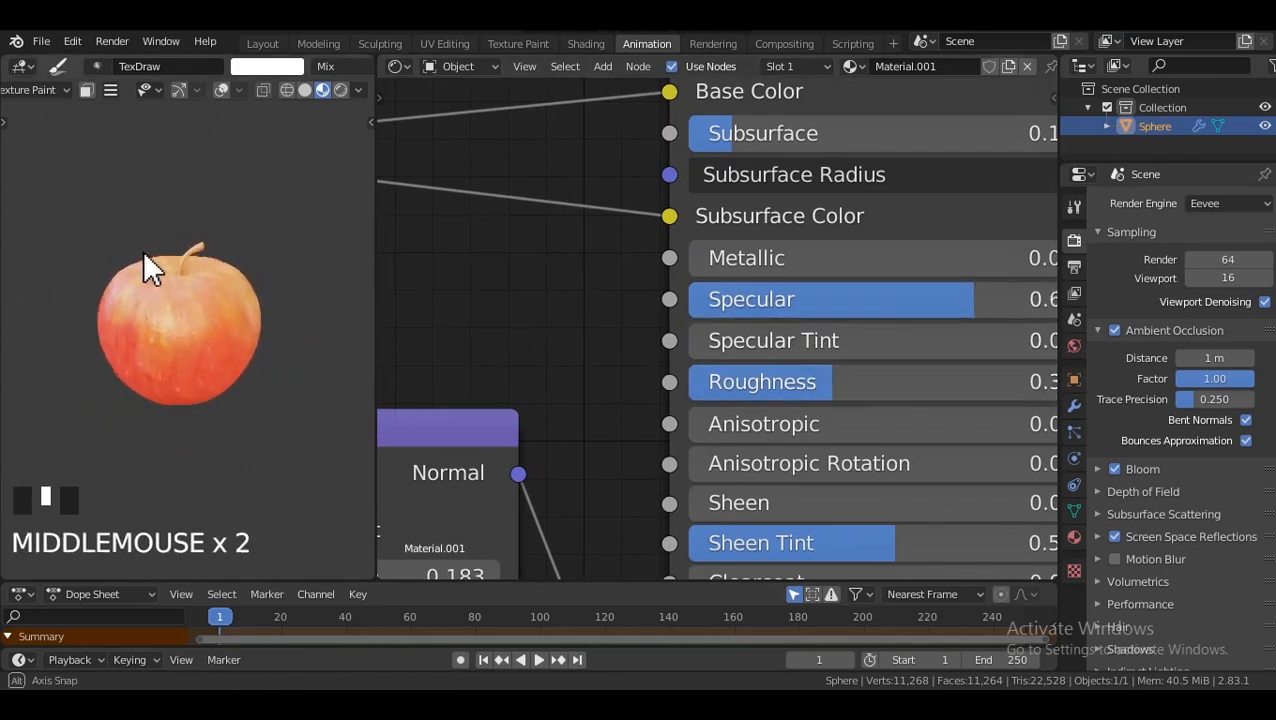
scroll(179, 319, "up", 1)
middle_click_drag(179, 319, 280, 335)
scroll(866, 350, "up", 1)
mouse_move(827, 386)
left_mouse_down()
mouse_move(771, 386)
mouse_move(825, 386)
left_mouse_up()
middle_click_drag(230, 330, 114, 282)
scroll(198, 368, "up", 1)
scroll(228, 308, "down", 1)
middle_click_drag(228, 308, 420, 385)
scroll(763, 404, "down", 4)
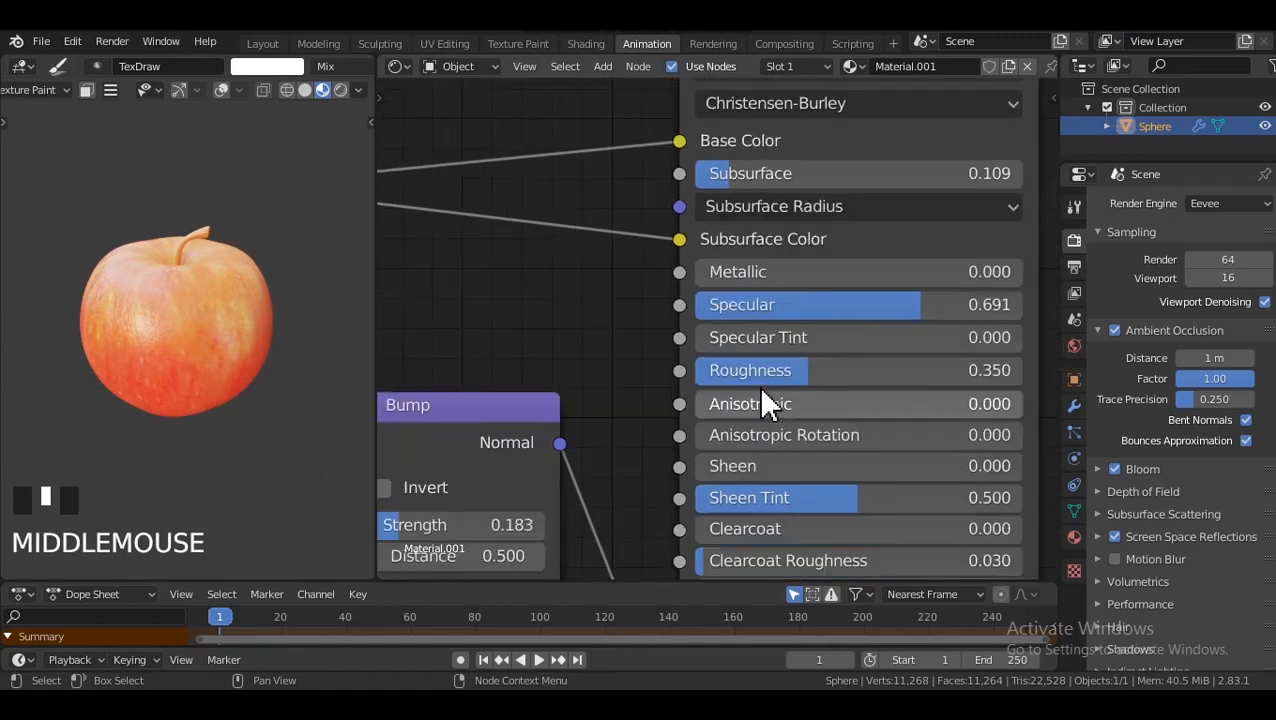
Rearrange the apple_texture.jpg and Bump nodes to free space above them in the material's node graph.
middle_click_drag(758, 416, 799, 471)
left_click_drag(624, 323, 634, 347)
middle_click_drag(586, 336, 670, 479)
left_click_drag(497, 287, 544, 386)
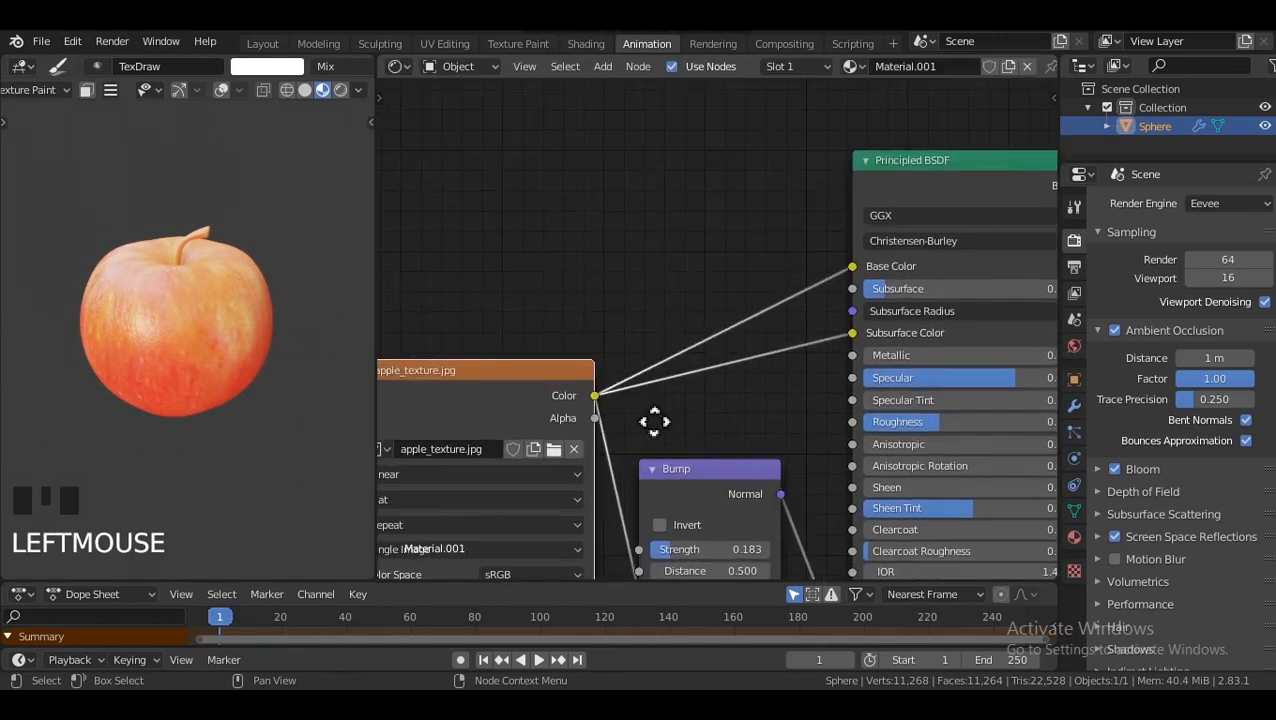
middle_click_drag(673, 450, 690, 396)
left_click_drag(709, 425, 715, 436)
left_click_drag(554, 341, 566, 397)
middle_click_drag(559, 310, 596, 355)
Add a Geometry node above the apple_texture.jpg node.
key("shift+a")
left_click(502, 260)
type("geo")
key("Return")
left_click(474, 175)
scroll(598, 214, "down", 2)
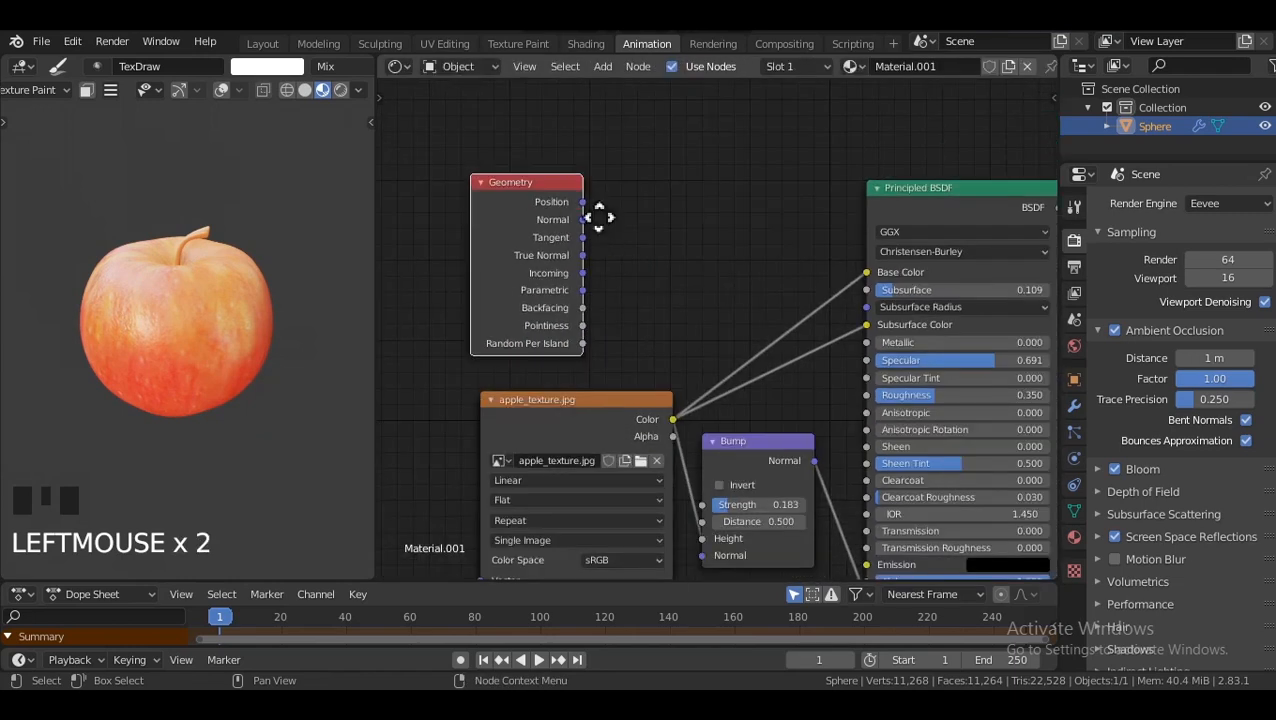
Switch the render engine to Cycles and show the apple in rendered viewport shading.
left_click(1205, 204)
left_click(1212, 228)
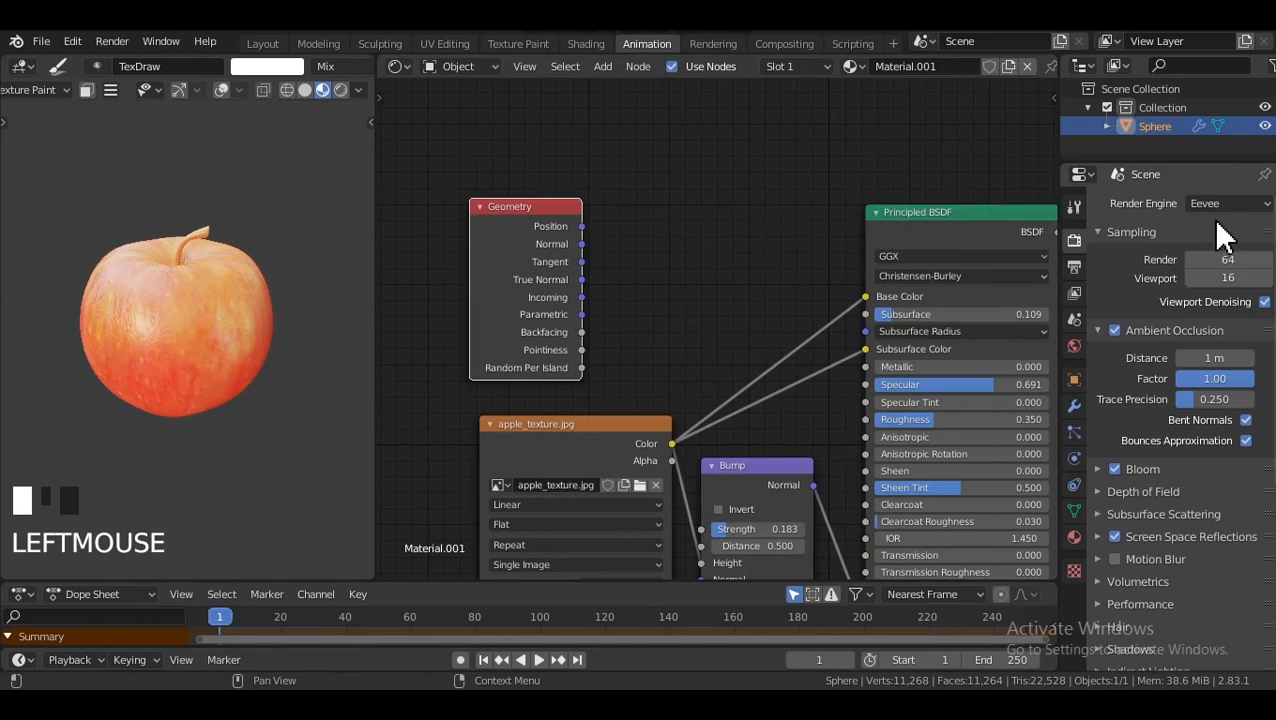
left_click(1195, 204)
left_click(1186, 266)
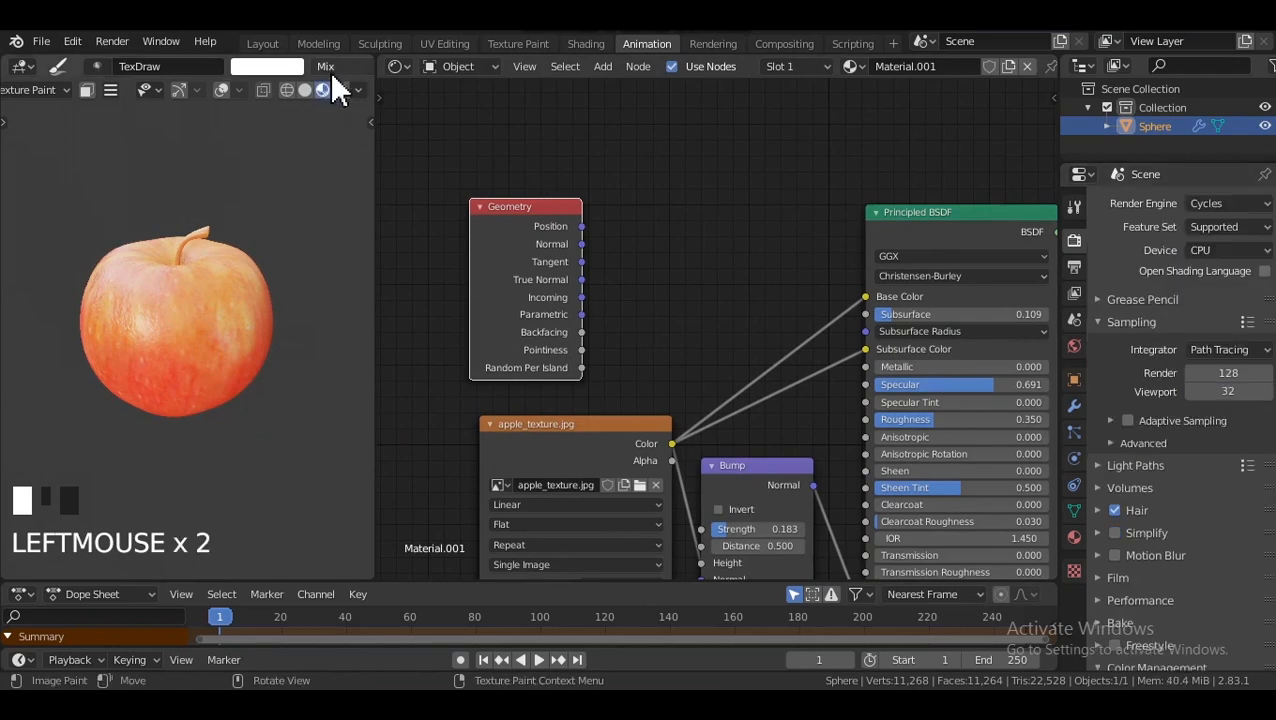
left_click(340, 89)
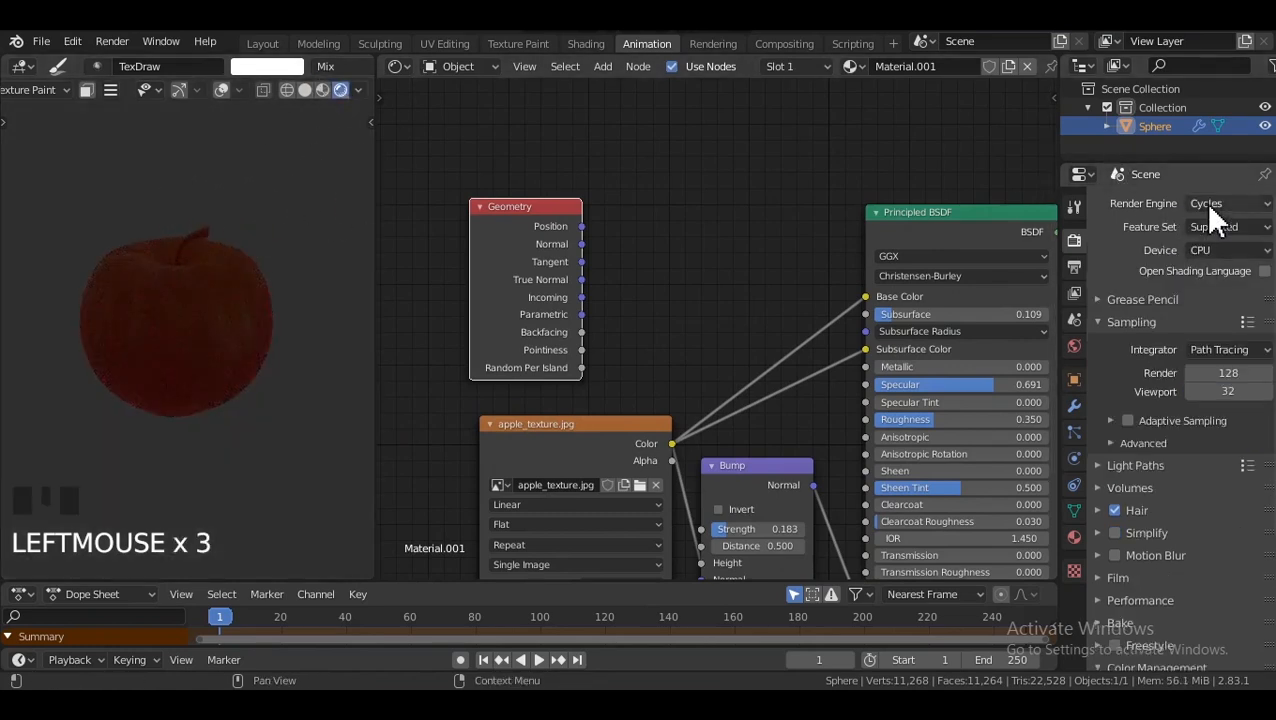
Assign an Environment Texture to the World background color and load the studio022 image into it.
left_click(1074, 345)
left_click(1263, 316)
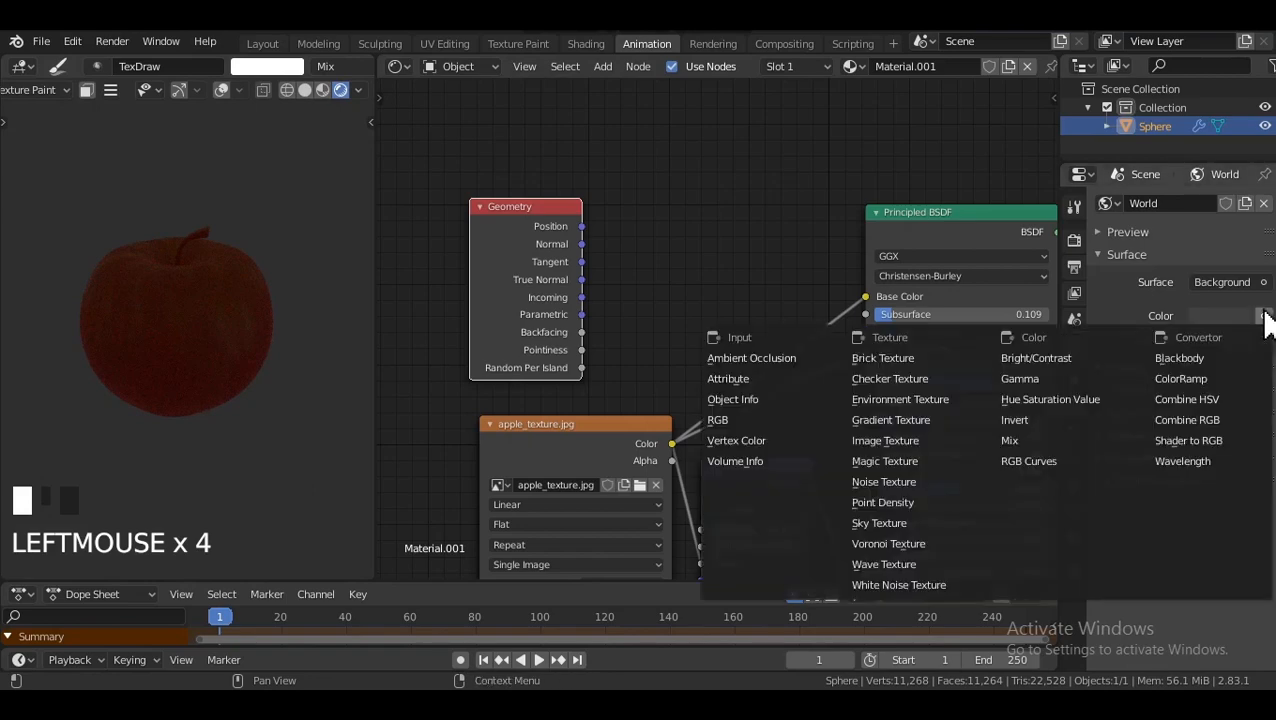
left_click(1263, 316)
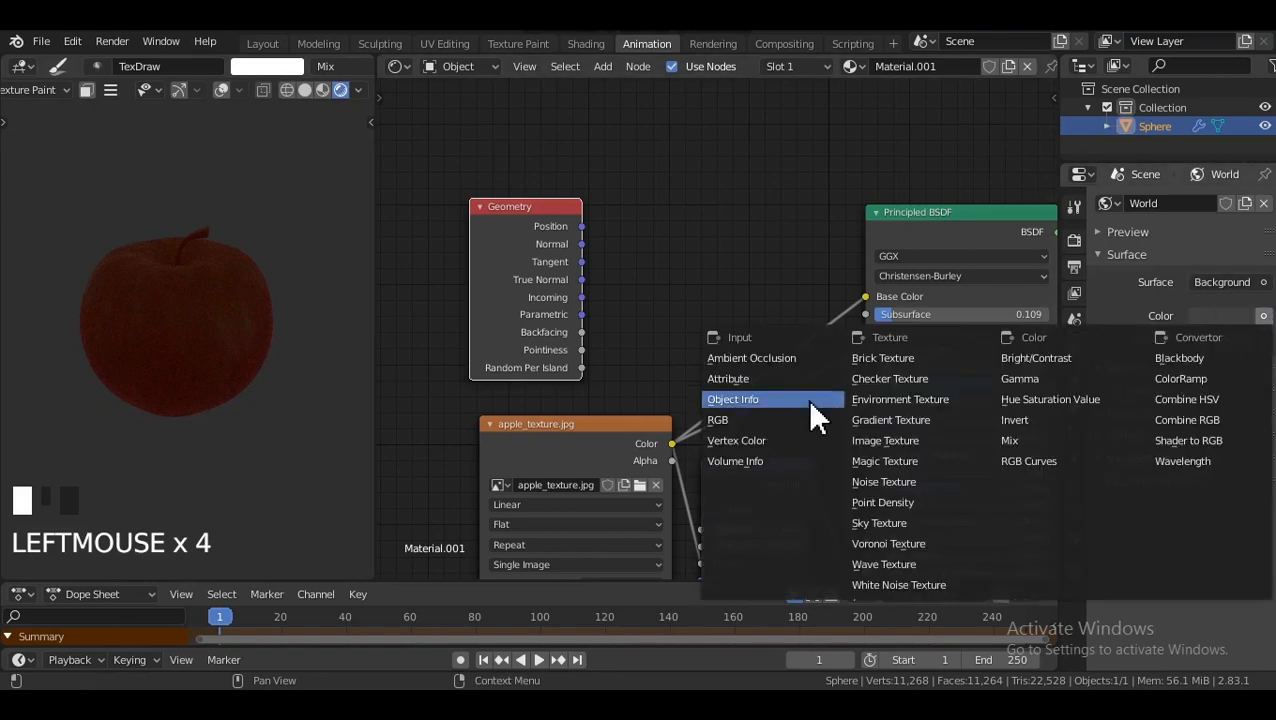
left_click(872, 396)
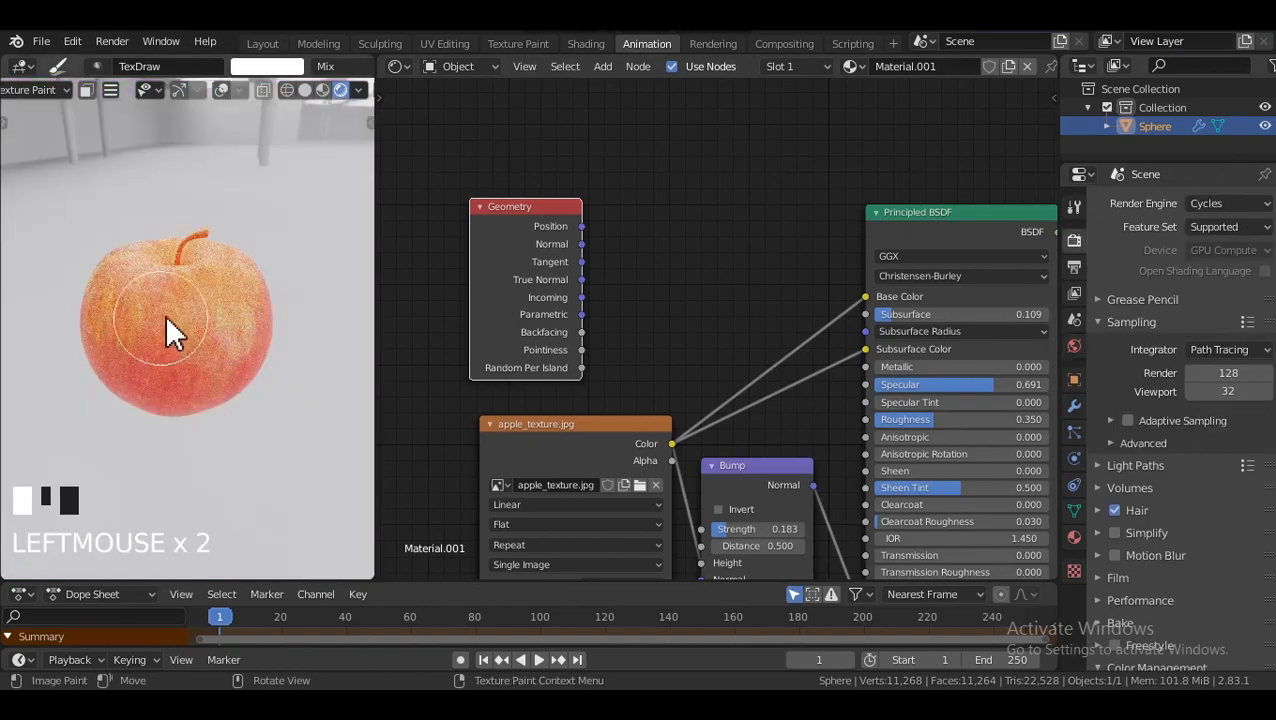
middle_click_drag(165, 322, 155, 262)
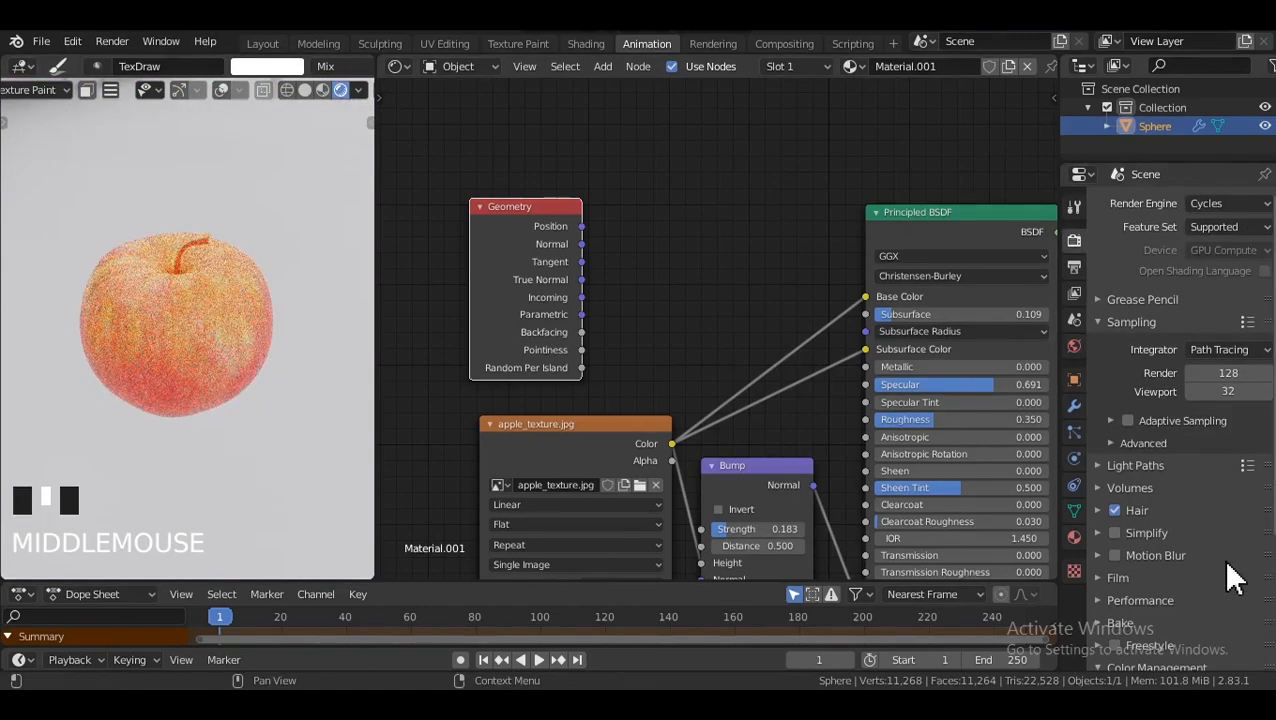
Make the Film background transparent in the Cycles render settings.
left_click(1075, 345)
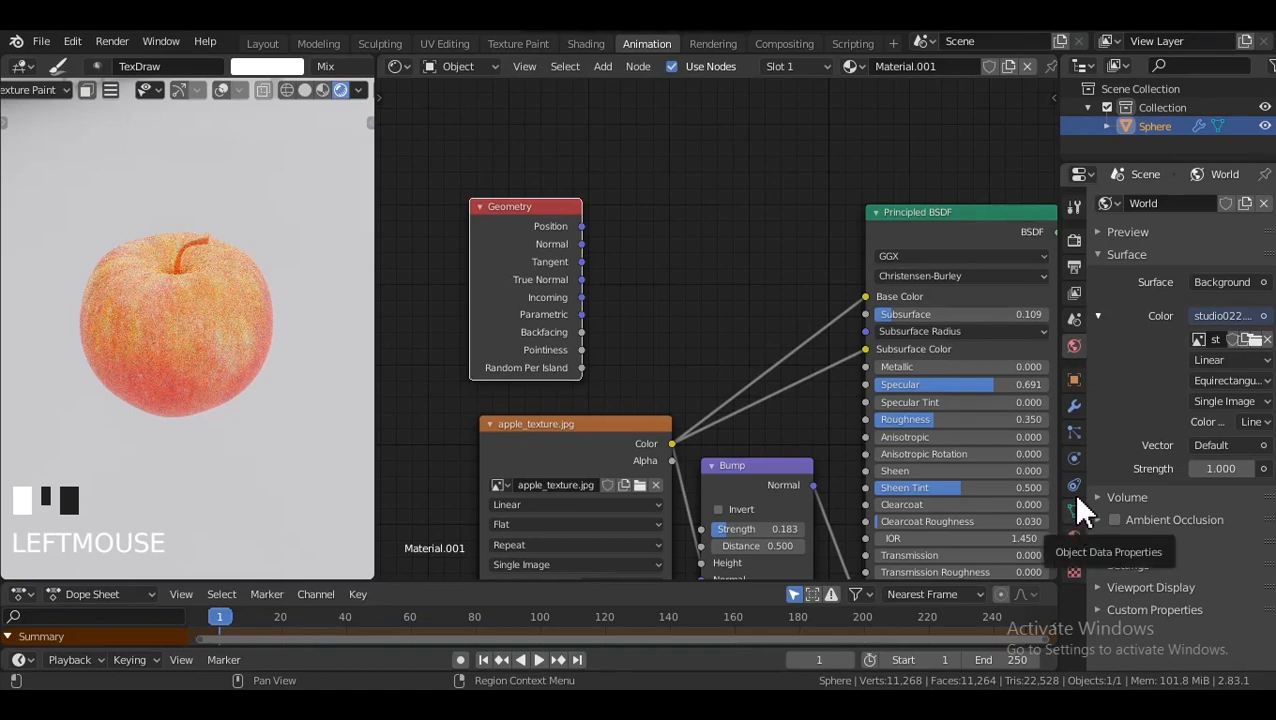
left_click(1074, 241)
scroll(1140, 427, "down", 4)
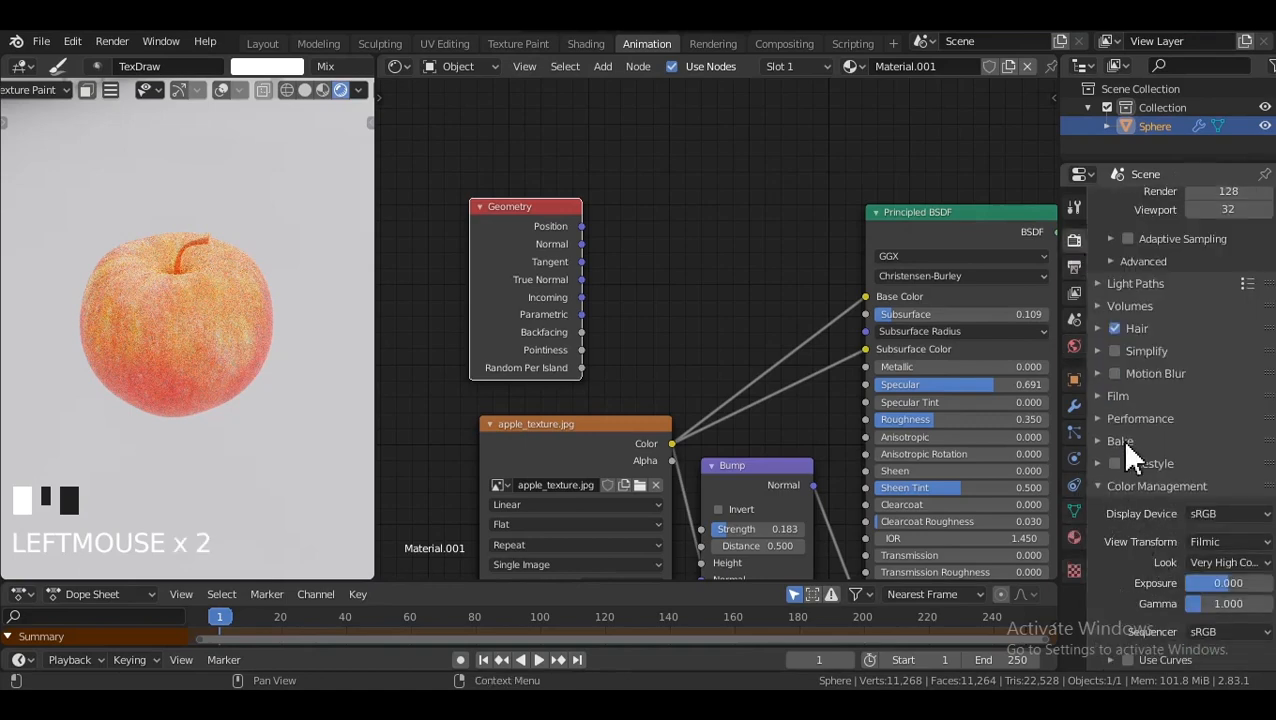
left_click(1120, 396)
left_click(1130, 528)
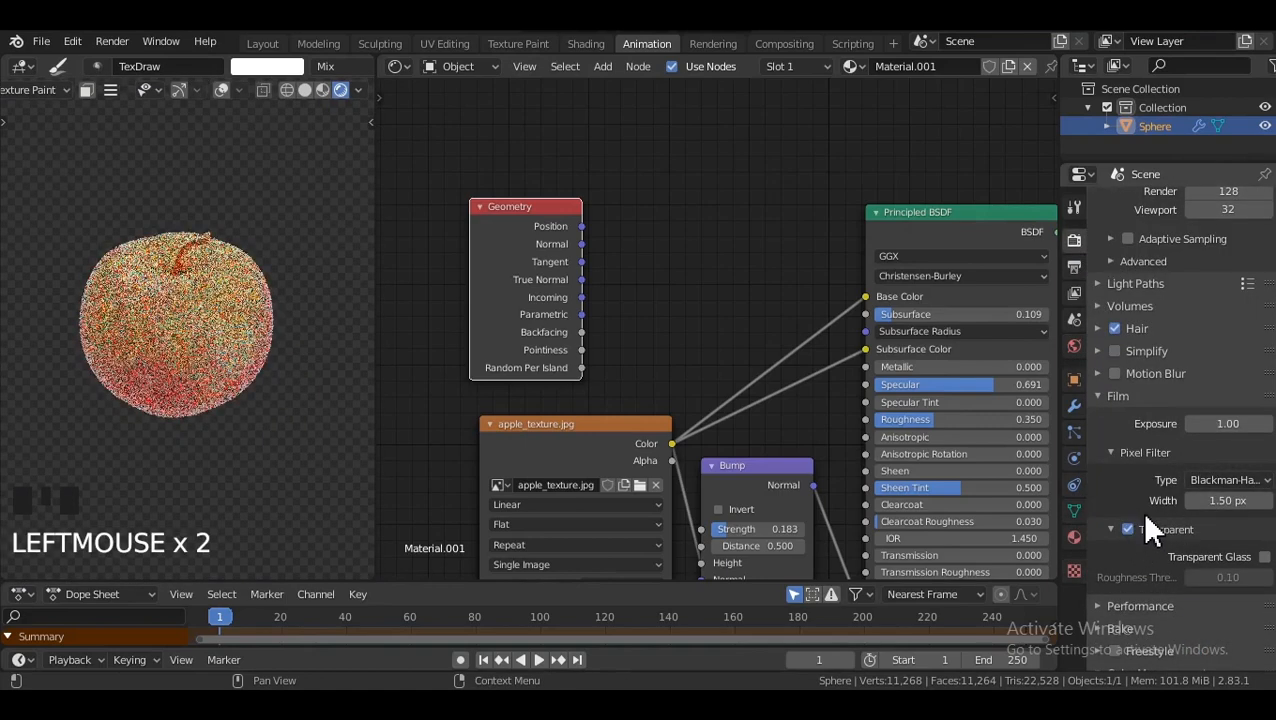
middle_click_drag(250, 338, 184, 293)
scroll(203, 302, "up", 3)
scroll(175, 287, "down", 1)
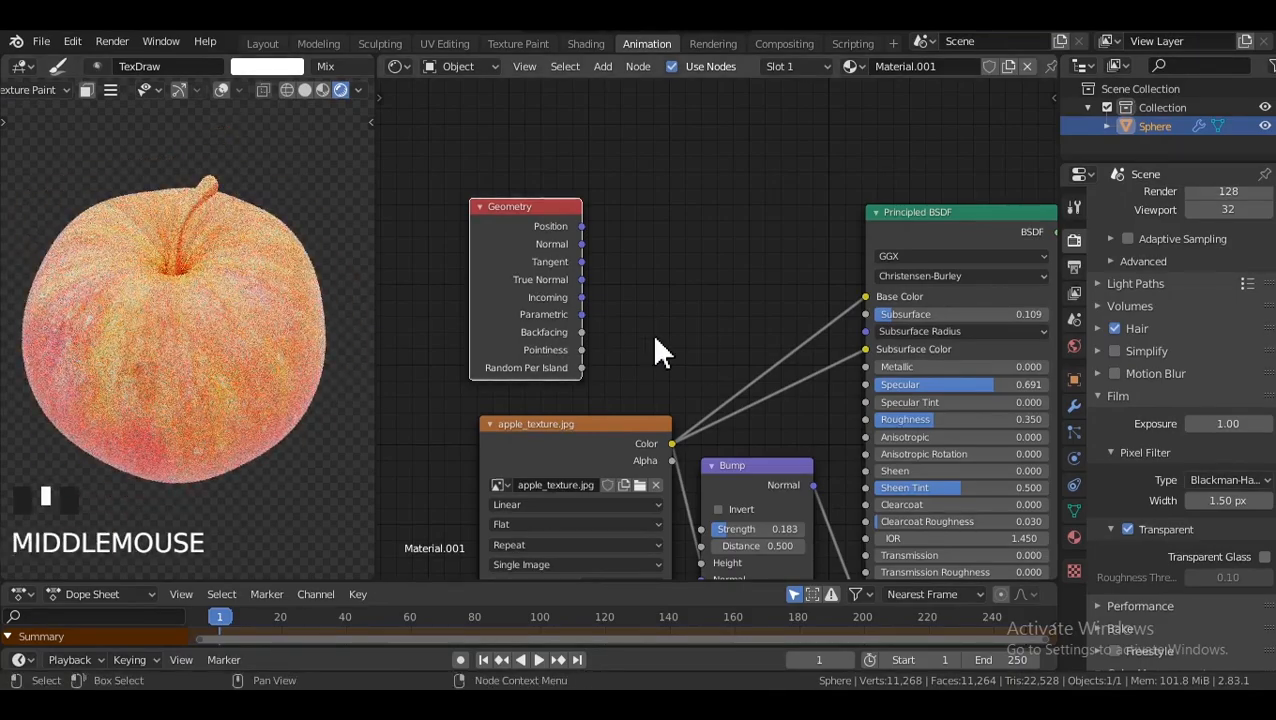
Preview the Geometry node's output, add a ColorRamp after it, and connect Pointiness to the ramp's Fac.
middle_click_drag(590, 361, 614, 362)
left_click(537, 224, "ctrl+shift")
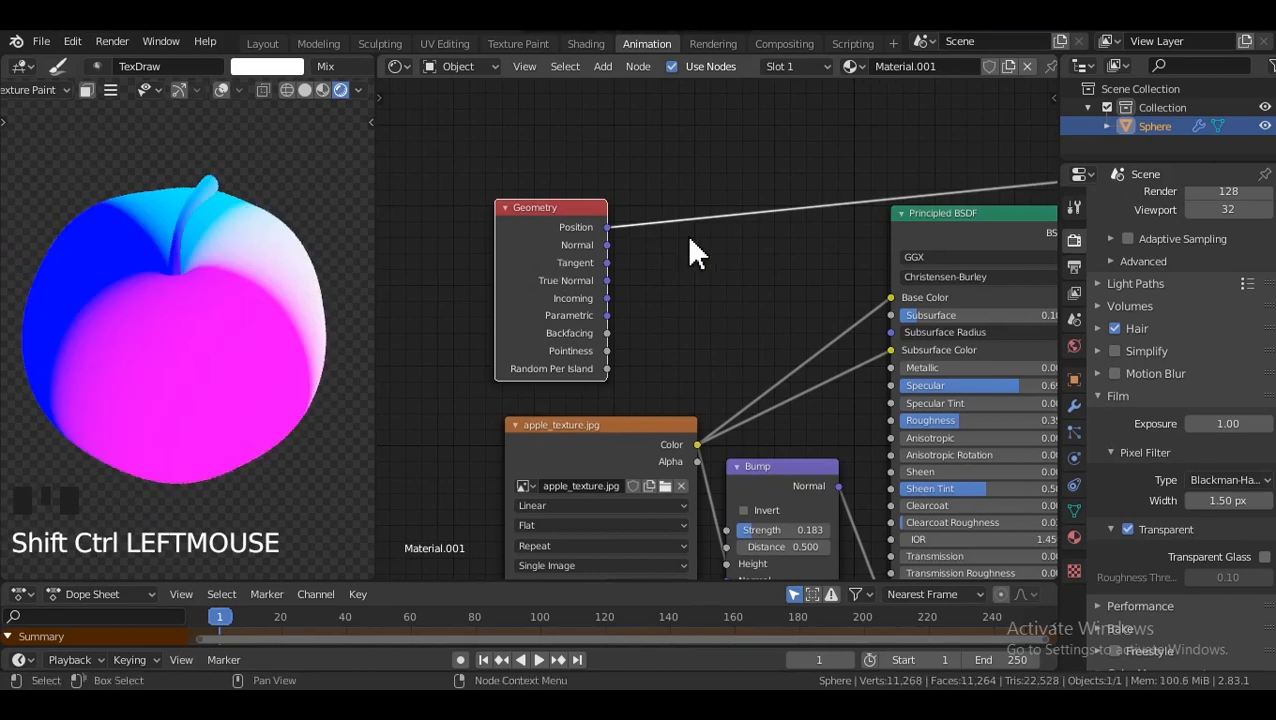
scroll(640, 265, "up", 2)
key("shift+a")
type("col")
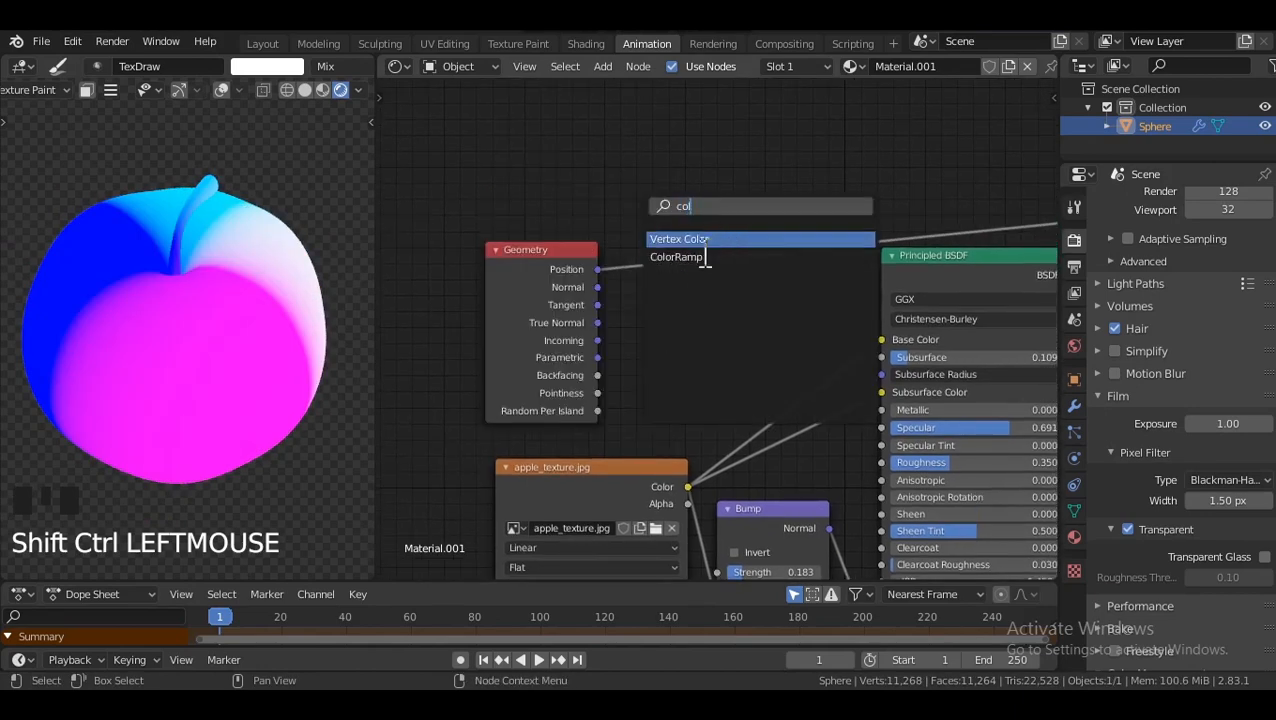
key("Return")
left_click(705, 222)
left_click_drag(528, 250, 479, 195)
left_click_drag(548, 337, 655, 338)
left_click(465, 189)
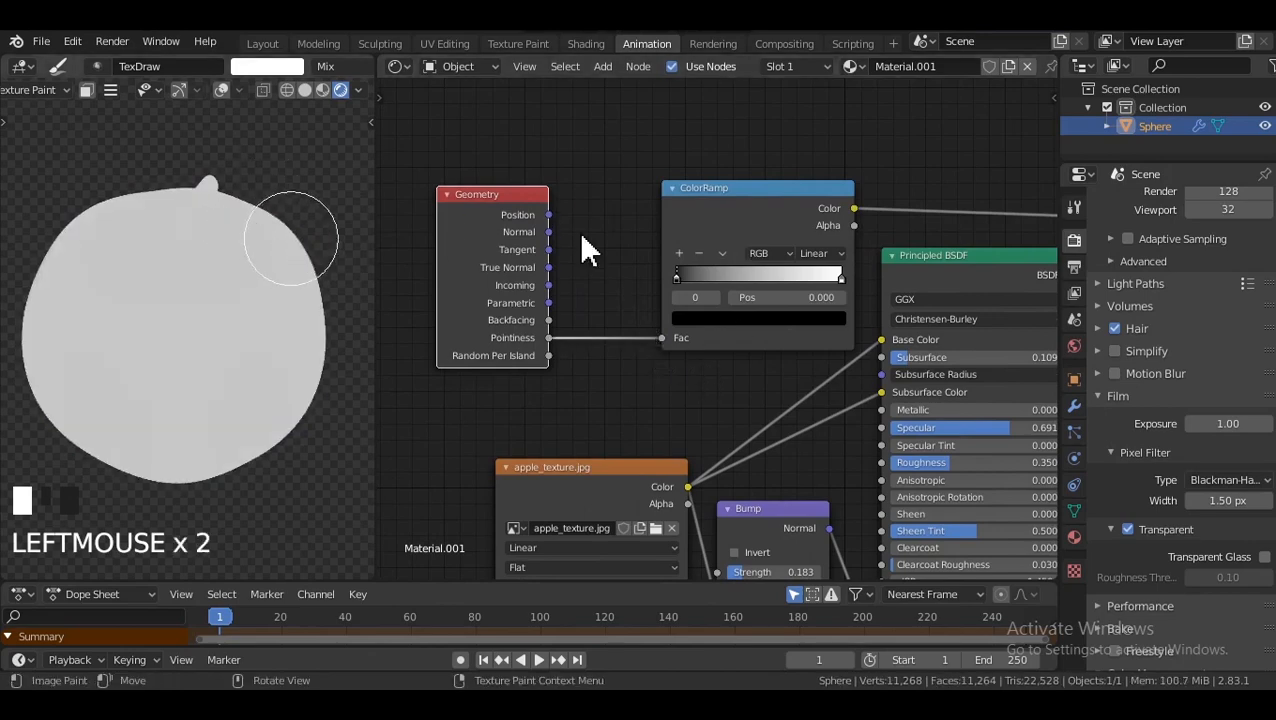
Set the ColorRamp's black stop to position 0.491 and move the white stop close beside it for stronger contrast.
scroll(715, 255, "up", 2)
left_click_drag(655, 278, 766, 273)
left_click_drag(881, 271, 794, 276)
left_click(763, 274)
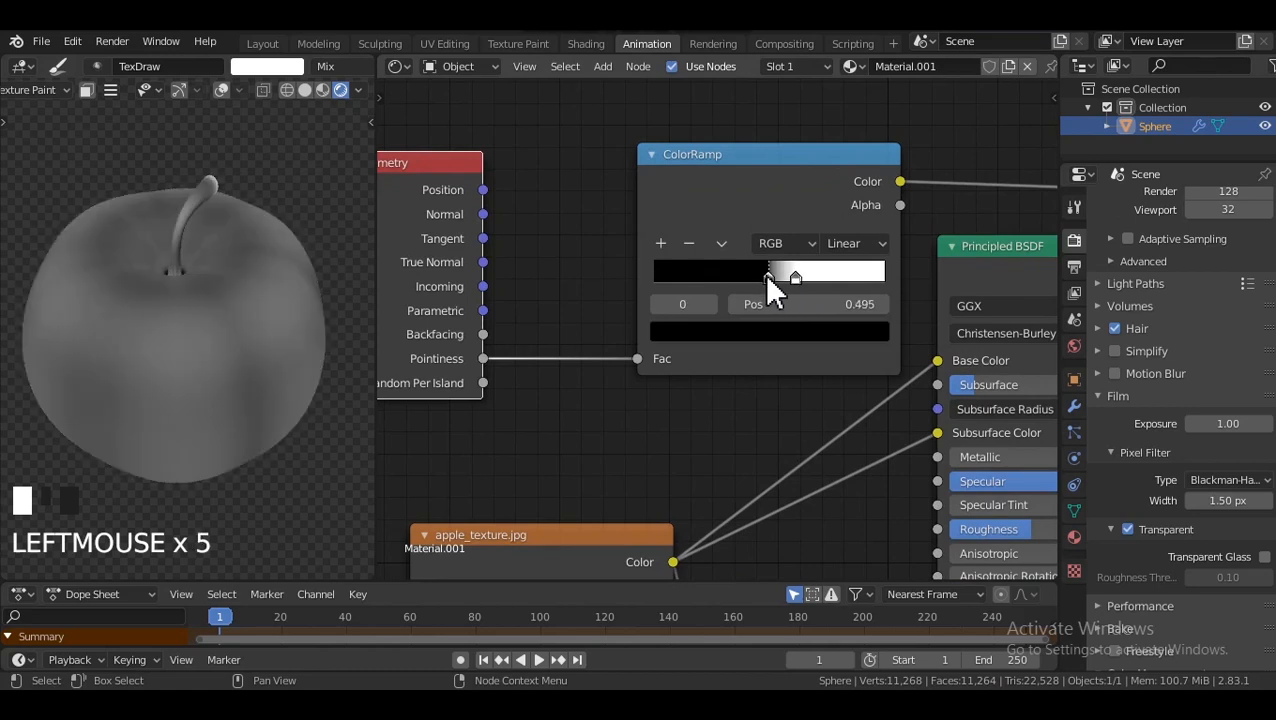
scroll(185, 319, "down", 3)
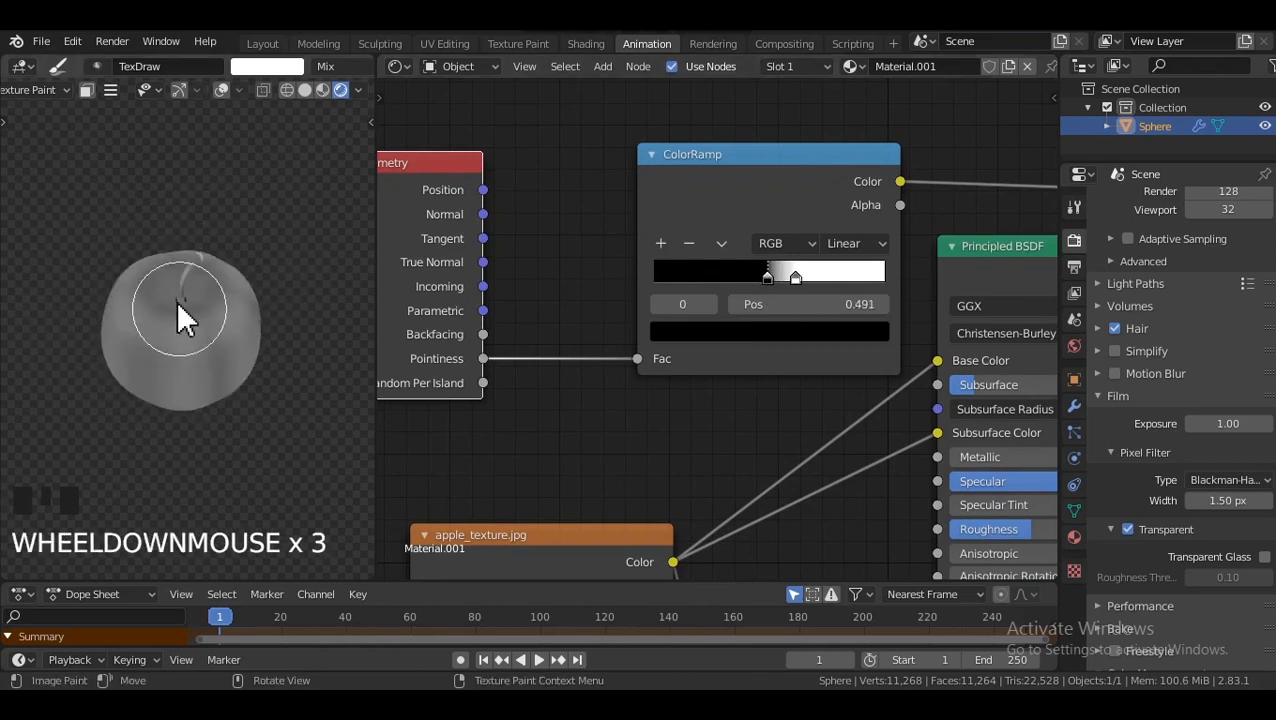
middle_click_drag(185, 319, 88, 239)
scroll(553, 252, "down", 2)
Reposition the Geometry and ColorRamp nodes to make room in front of the Principled BSDF.
left_click_drag(461, 146, 722, 253)
key("g")
left_click(601, 258)
scroll(699, 374, "down", 1)
middle_click_drag(699, 374, 734, 370)
left_click_drag(482, 263, 560, 252)
left_click(492, 254)
left_click_drag(479, 197, 721, 367)
left_click_drag(689, 260, 599, 257)
Combine the ColorRamp and apple texture colors in a Mix node feeding Base Color, and preview the Principled BSDF again.
right_click_drag(651, 440, 628, 360, "ctrl+shift")
left_click(838, 360, "ctrl+shift")
middle_click_drag(842, 350, 709, 362)
left_click_drag(715, 372, 797, 362)
scroll(720, 399, "up", 1)
left_click_drag(671, 352, 707, 333)
scroll(690, 335, "up", 4)
left_click(667, 334)
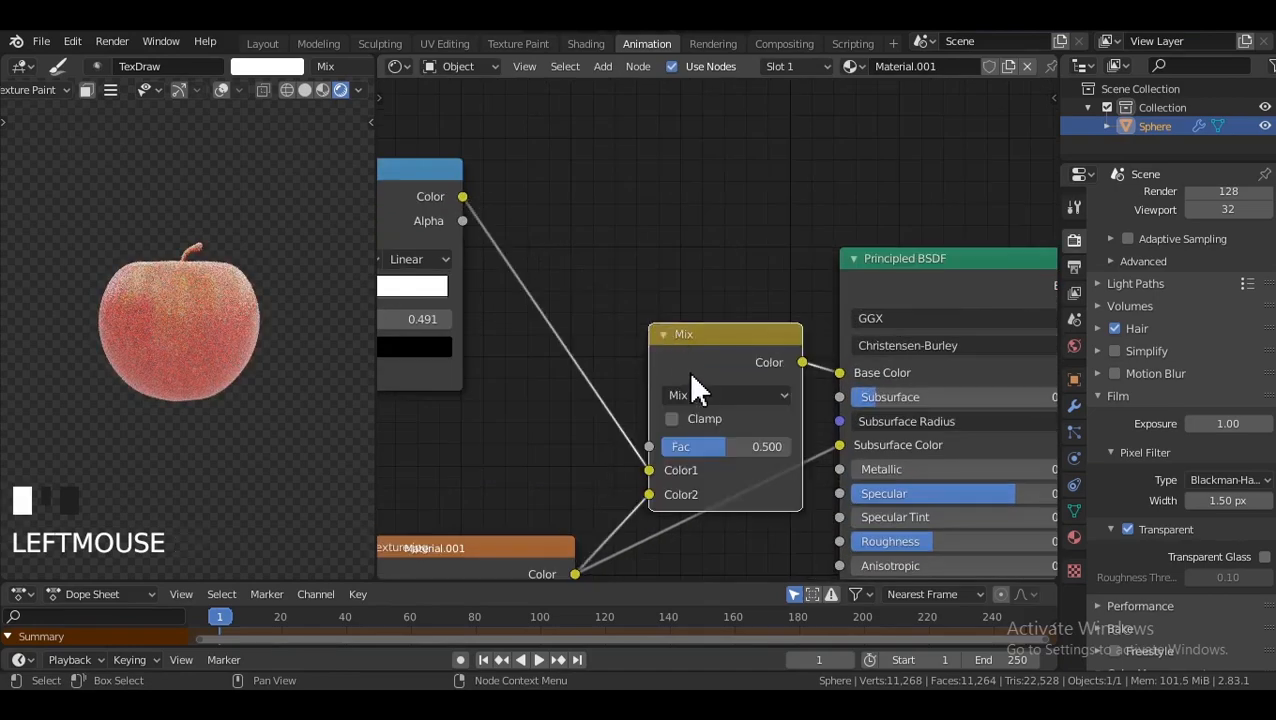
Set the Mix node to Multiply and swap its inputs so the texture feeds Color1 and the ColorRamp feeds Color2.
left_click(697, 395)
left_click(697, 309)
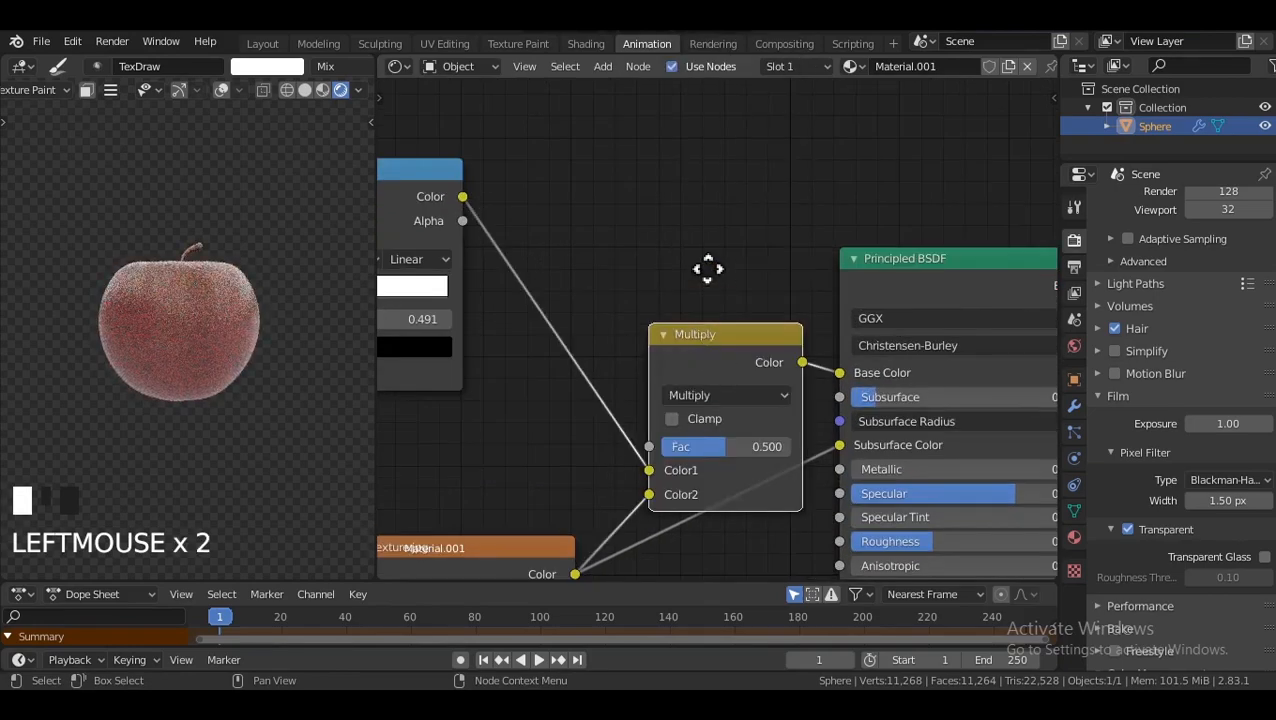
left_click_drag(709, 301, 703, 213)
scroll(245, 315, "up", 3)
middle_click_drag(236, 322, 232, 368)
scroll(740, 357, "up", 1)
middle_click_drag(676, 371, 761, 422)
left_click_drag(714, 427, 714, 400)
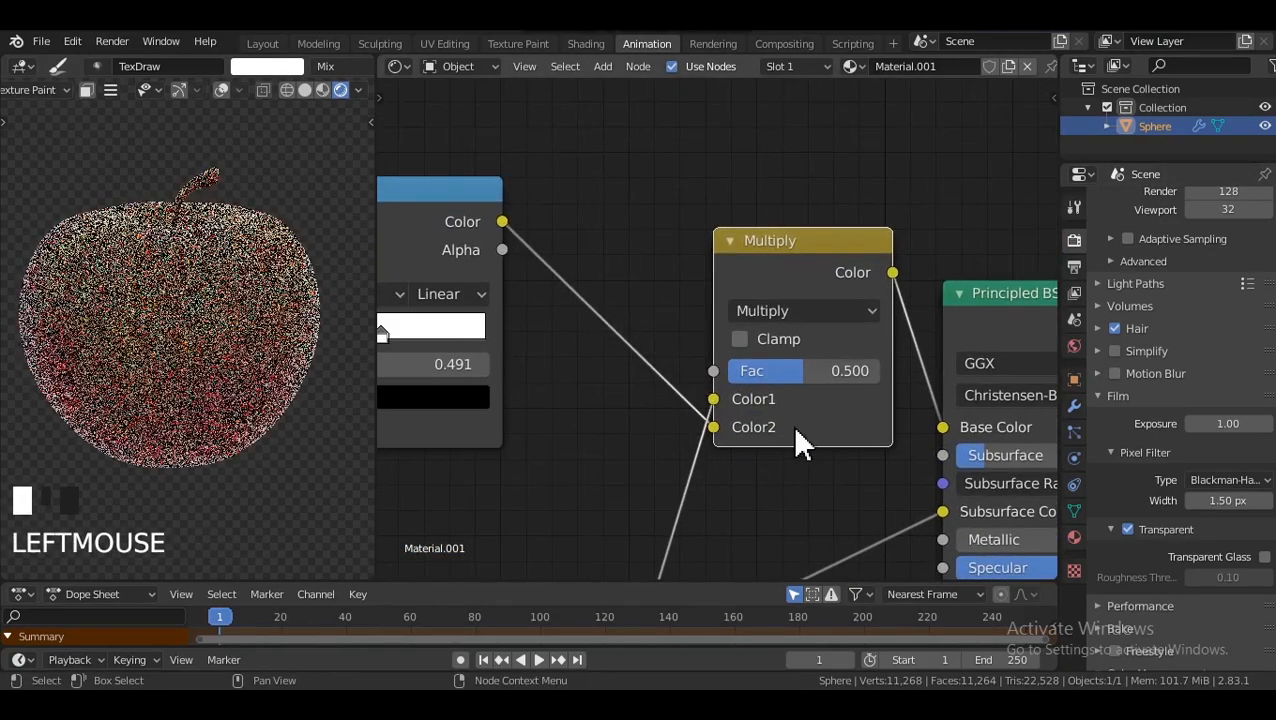
Set the Multiply node's Fac to 0.592 and inspect the shaded apple.
middle_click_drag(199, 379, 207, 379)
left_click_drag(803, 376, 812, 385)
mouse_move(208, 299)
middle_mouse_down()
mouse_move(134, 287)
mouse_move(208, 305)
middle_mouse_up()
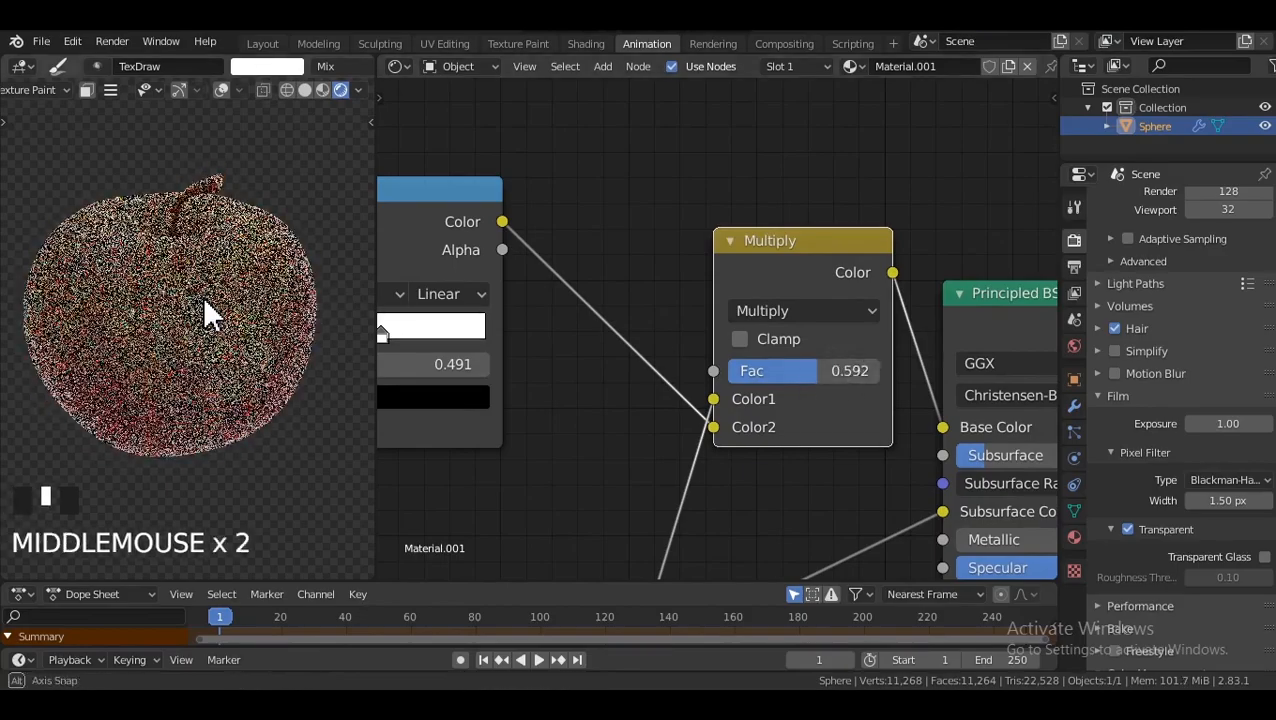
scroll(667, 316, "down", 1)
middle_click_drag(667, 322, 700, 367)
middle_click_drag(190, 333, 192, 226)
middle_click_drag(643, 359, 693, 351)
scroll(693, 351, "down", 5)
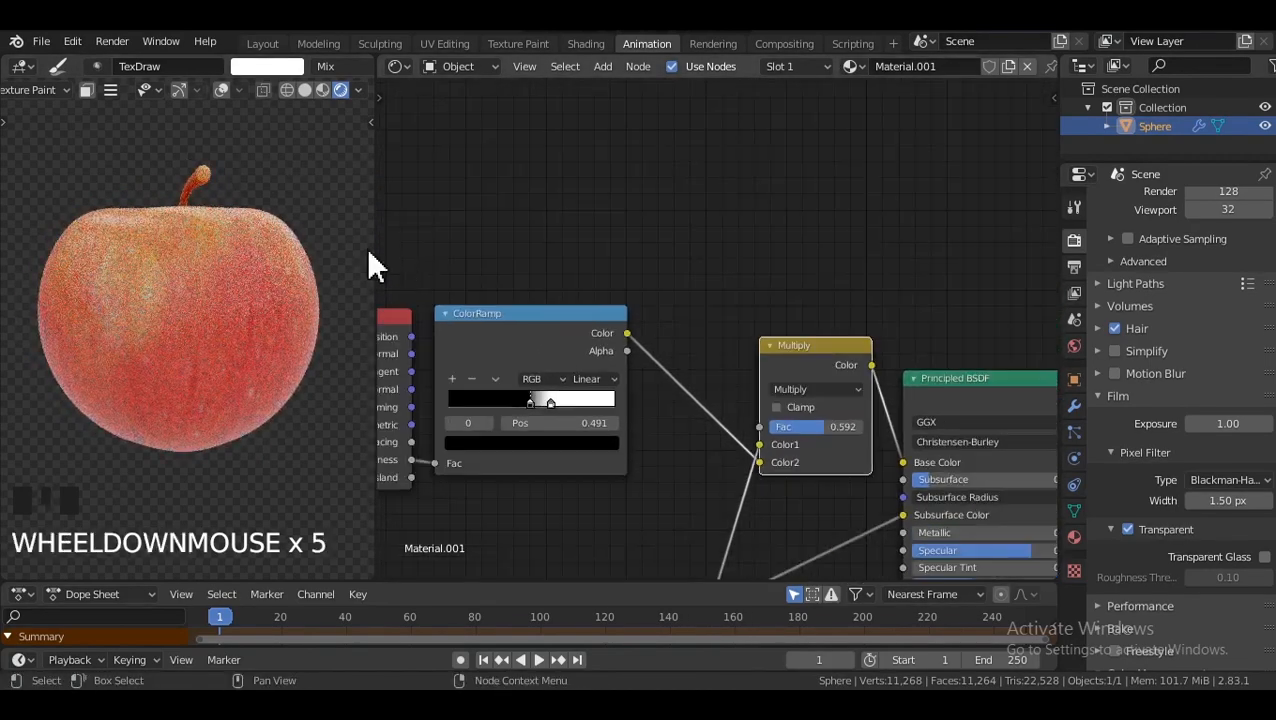
scroll(566, 280, "down", 1)
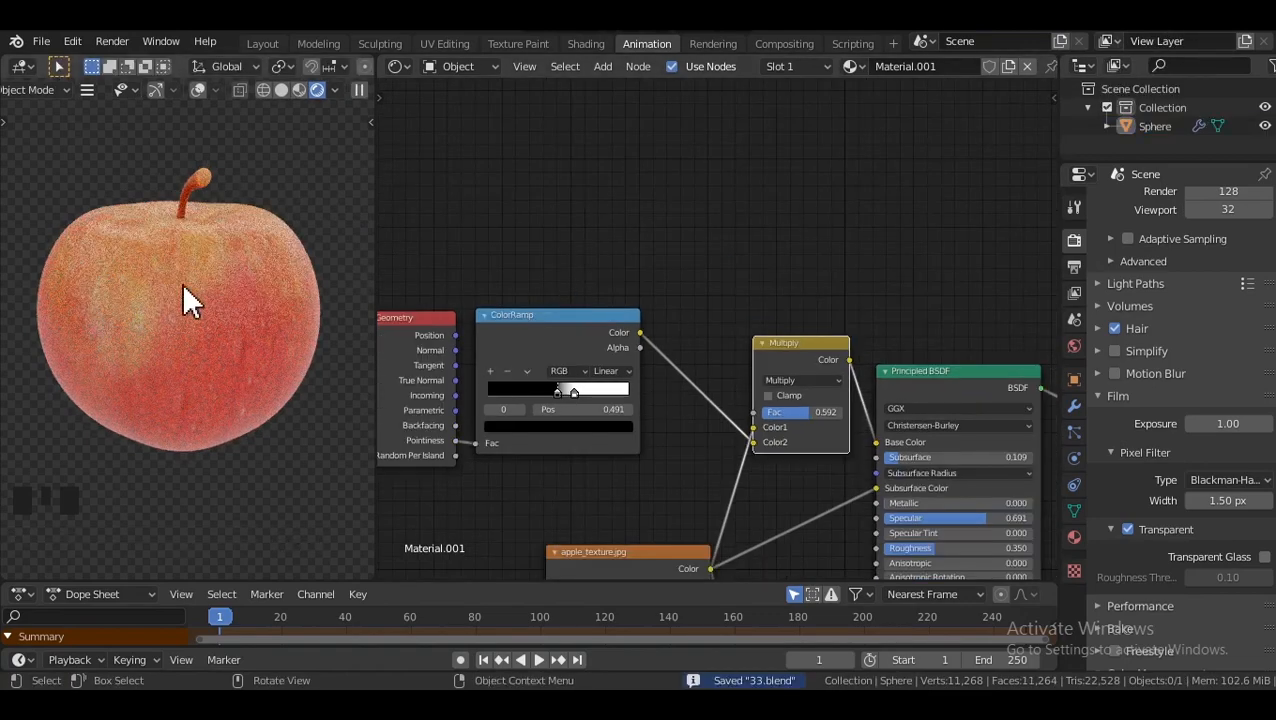
Switch the render engine back to Eevee and save the file.
middle_click_drag(275, 303, 262, 297)
left_click(568, 198)
scroll(572, 248, "down", 4)
middle_click(1118, 218)
middle_click_drag(1114, 211, 1150, 393)
left_click(1206, 206)
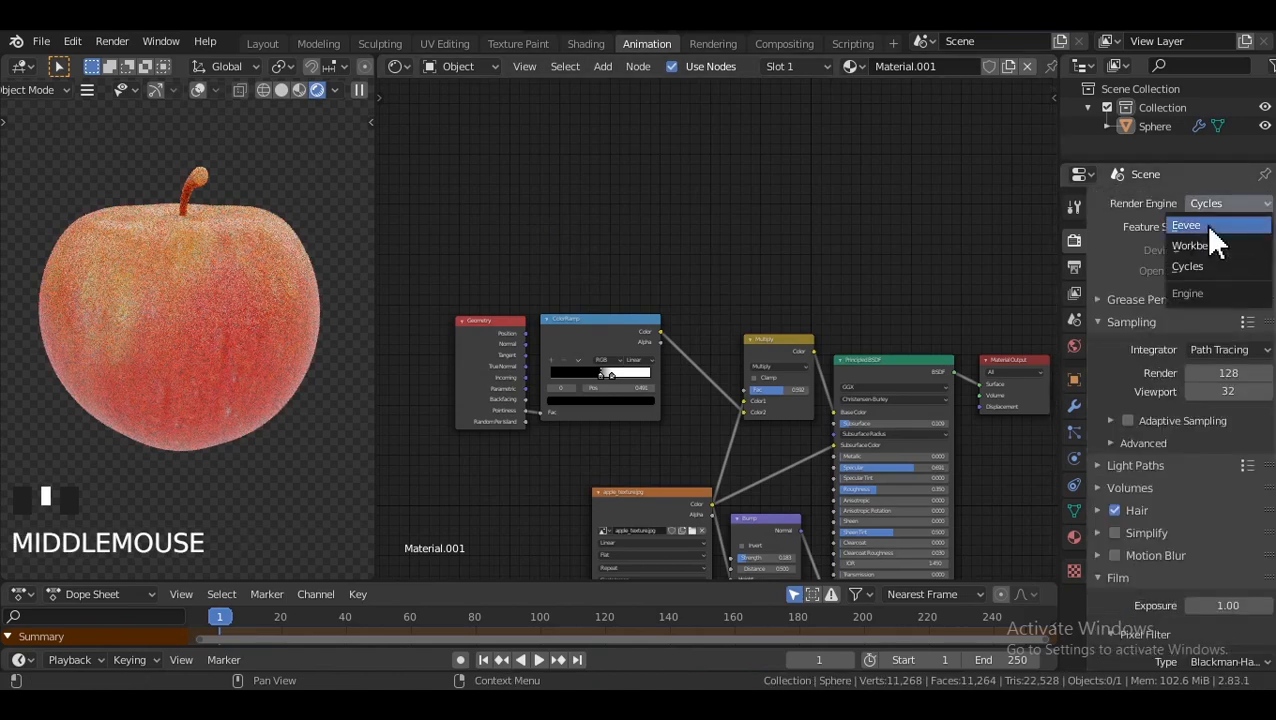
left_click(1206, 225)
middle_click_drag(254, 224, 228, 220)
middle_click_drag(190, 235, 190, 285)
key("ctrl+s")
Change the node editor area to a 3D viewport and add a plane beneath the apple.
left_click(398, 67)
left_click(424, 135)
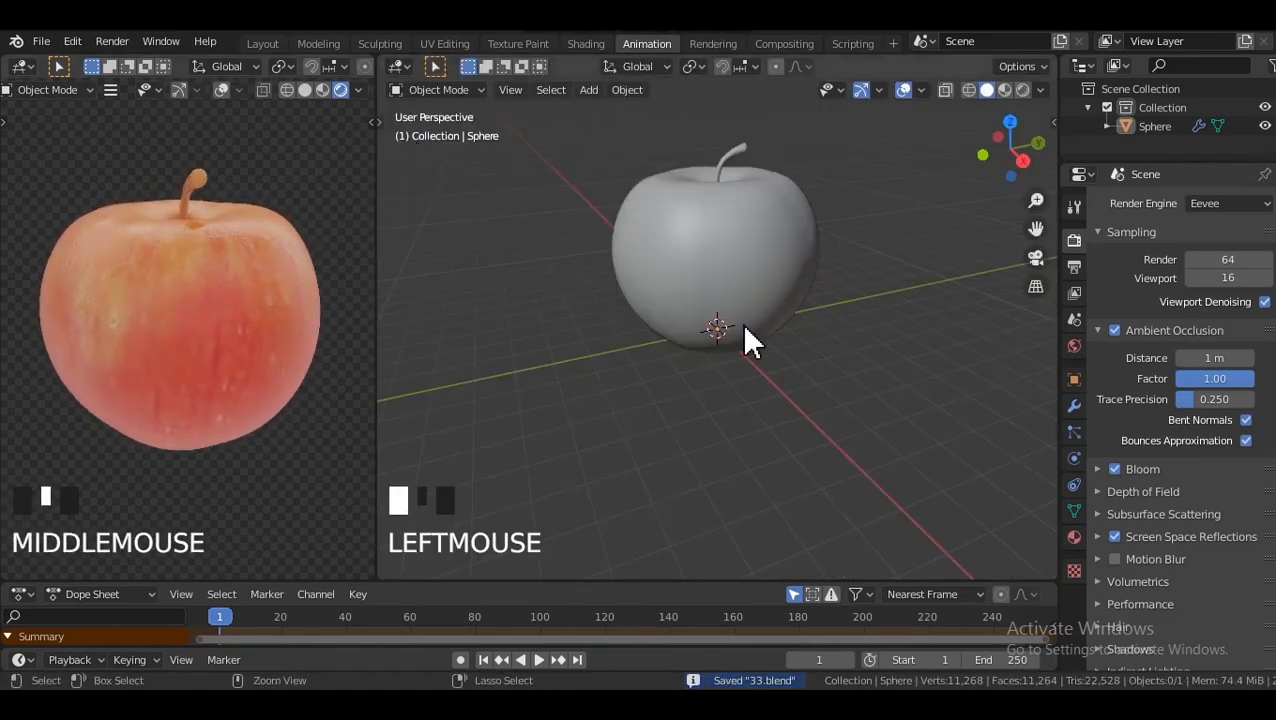
key("shift+a")
mouse_move(498, 190)
left_click(560, 180)
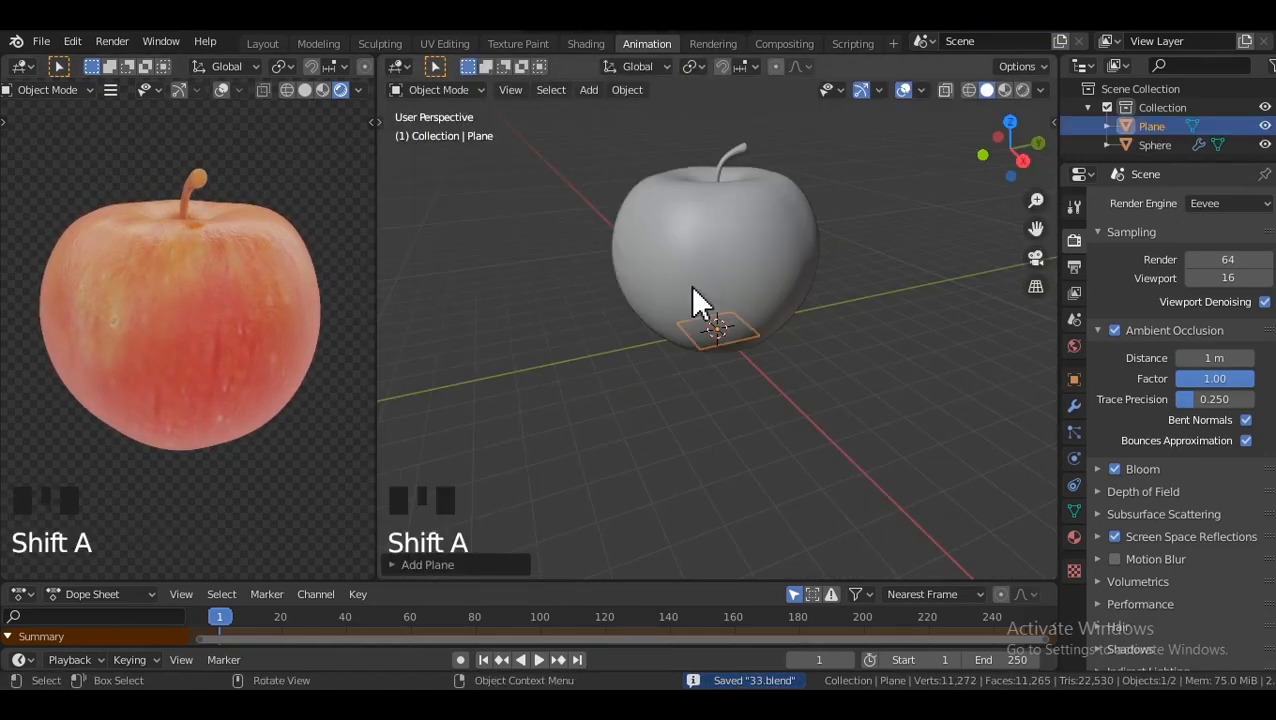
Scale the plane up into a wide ground surface and round it with a level 4 Subdivision Surface modifier.
key("s")
left_click(838, 396)
scroll(838, 396, "down", 2)
middle_click_drag(785, 372, 762, 344)
key("s")
left_click(790, 366)
key("ctrl+3")
key("ctrl+4")
middle_click_drag(796, 340, 874, 386)
key("s")
left_click(882, 388)
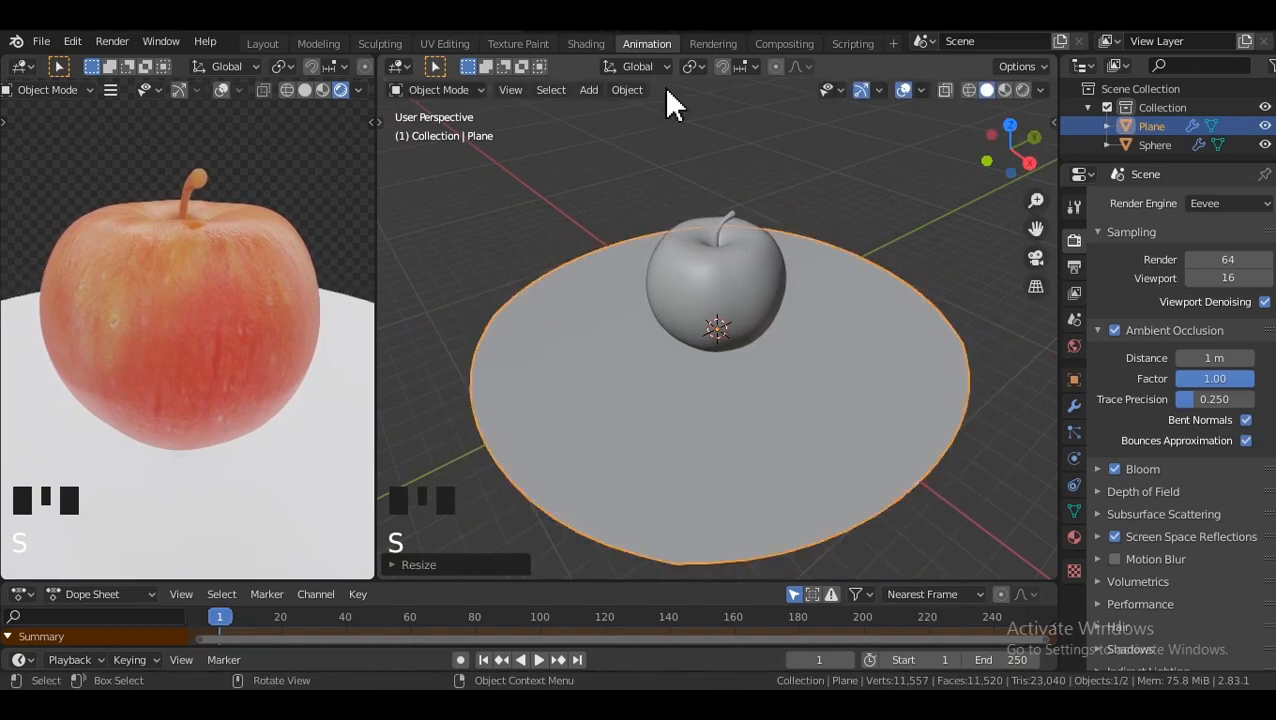
Open the Shading workspace and create a new material for the plane.
left_click(586, 43)
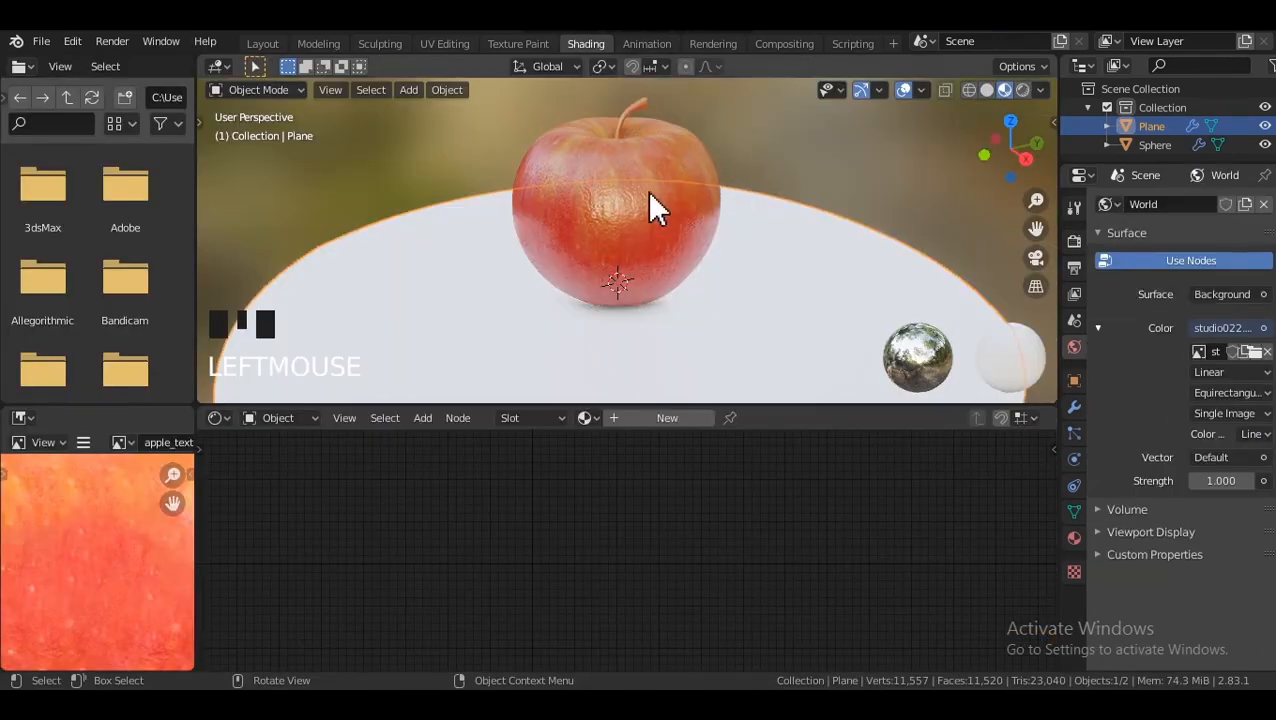
left_click(671, 420)
scroll(678, 552, "up", 3)
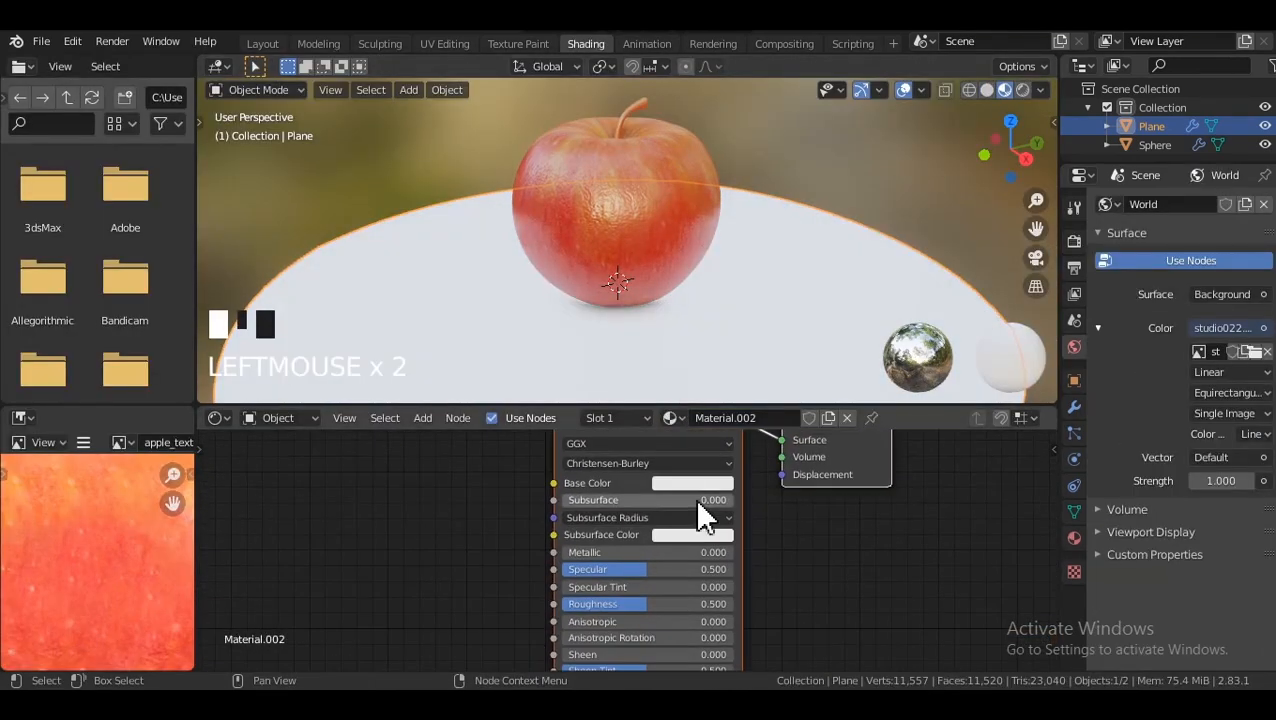
Set the plane's base color to a grey with a value of 0.376.
left_click(692, 484)
left_click_drag(745, 443, 690, 443)
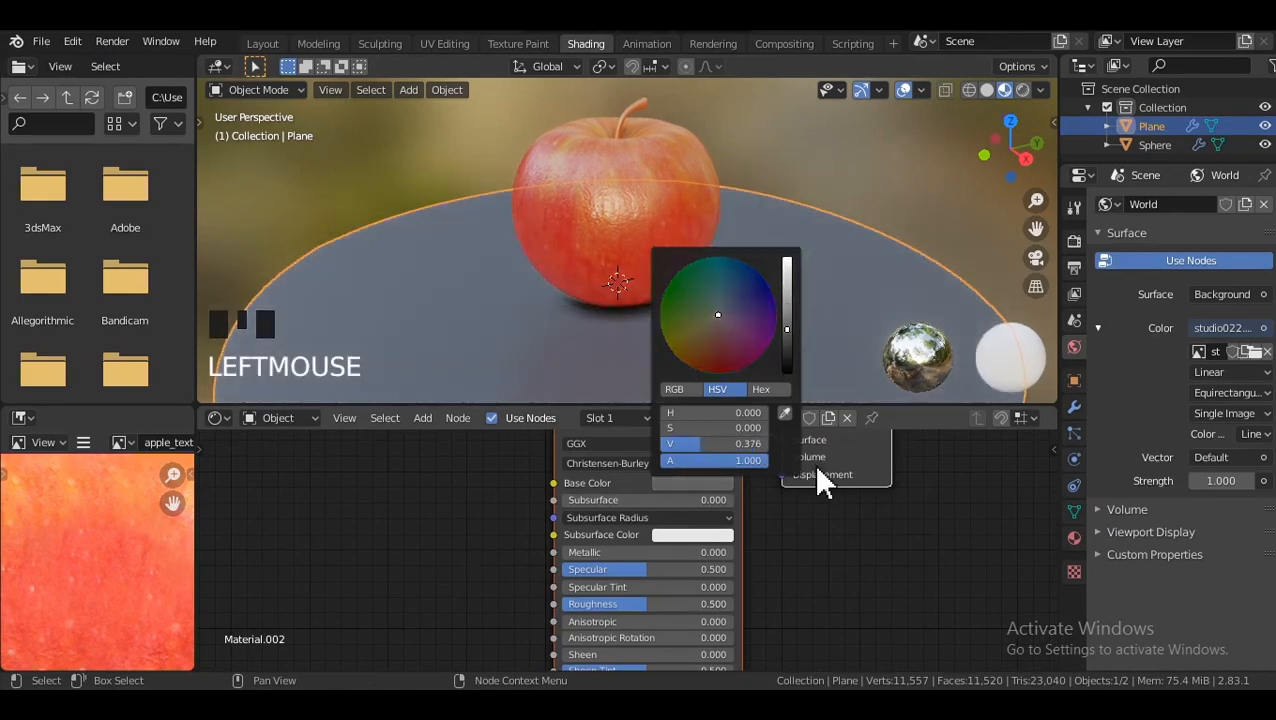
Switch to the Animation workspace and add an area light to the scene.
left_click(262, 43)
scroll(629, 194, "down", 3)
left_click(629, 194)
middle_click_drag(629, 194, 613, 52)
scroll(610, 255, "up", 2)
left_click(628, 43)
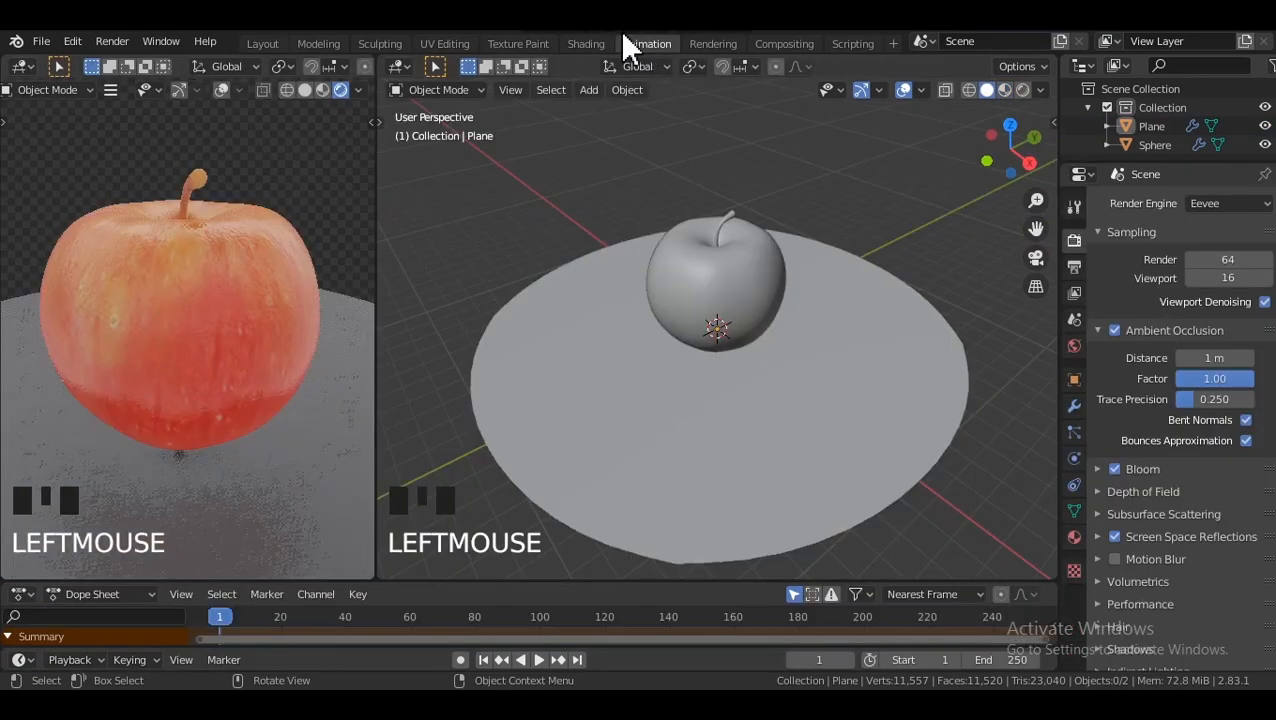
middle_click_drag(726, 242, 510, 198)
key("shift+a")
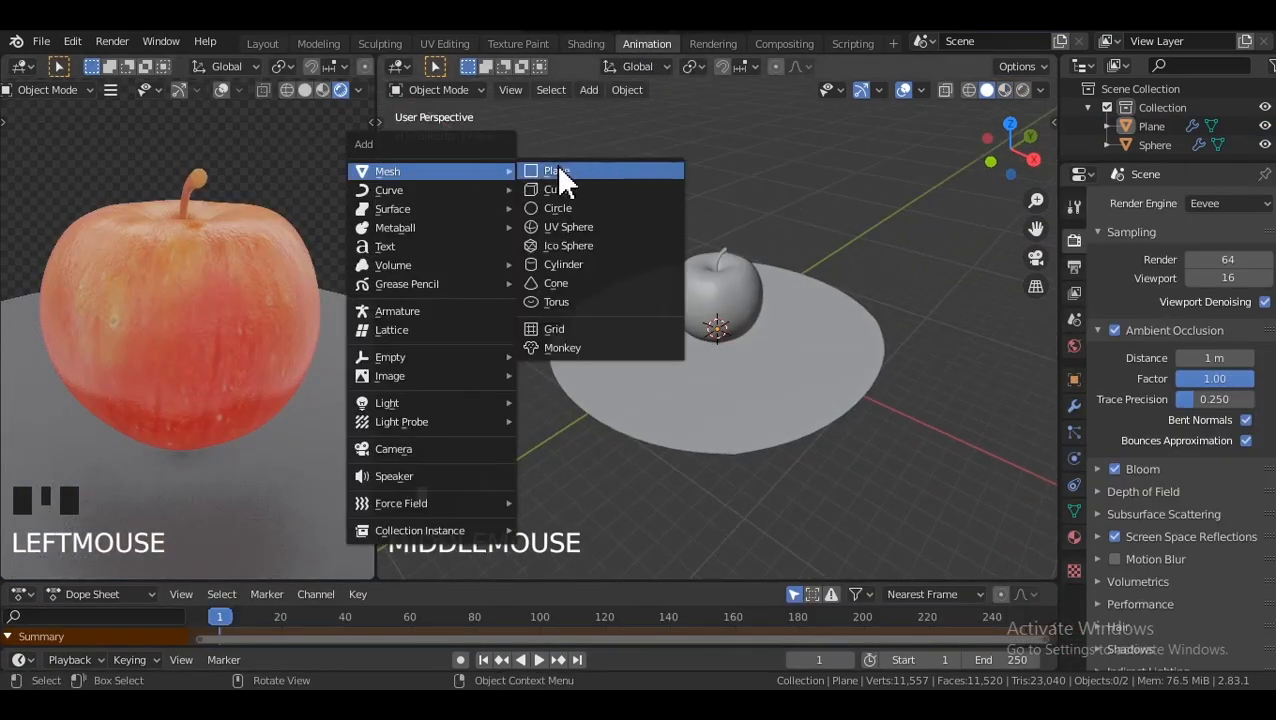
mouse_move(393, 403)
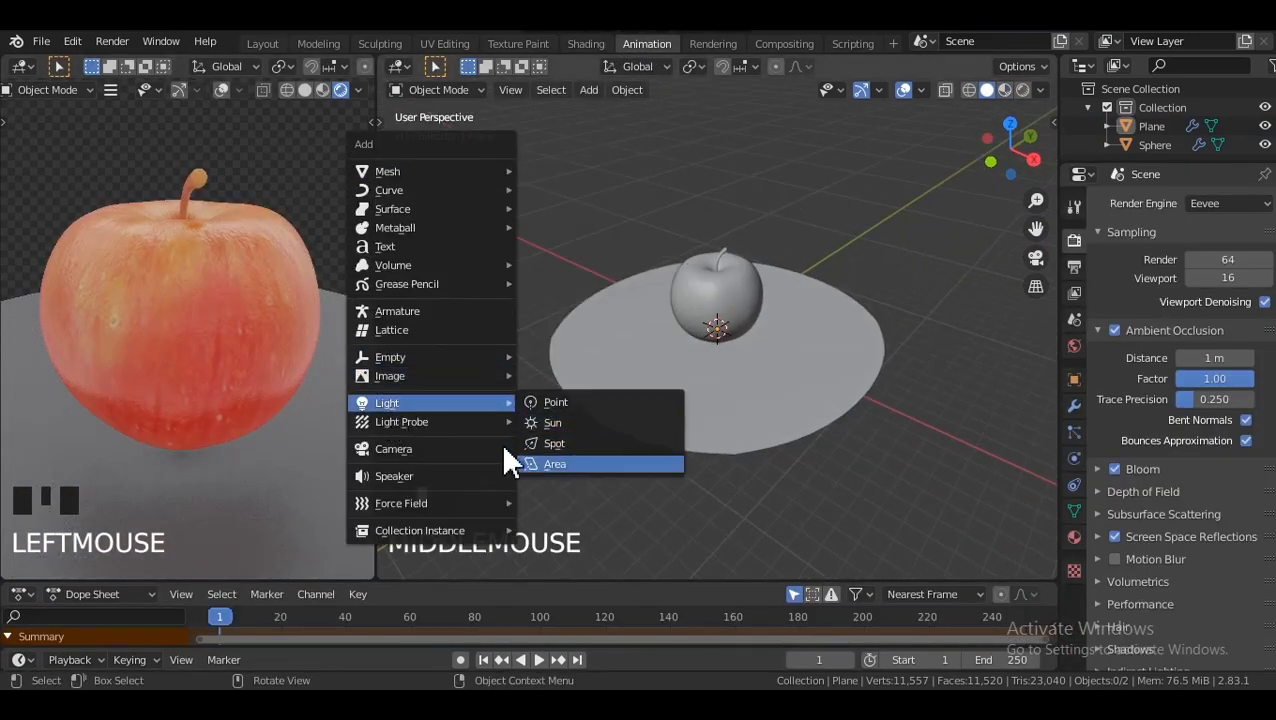
left_click(543, 468)
Move the area light in front view to above and beside the apple, and restore the box select tool.
middle_click_drag(660, 345, 718, 393, "alt")
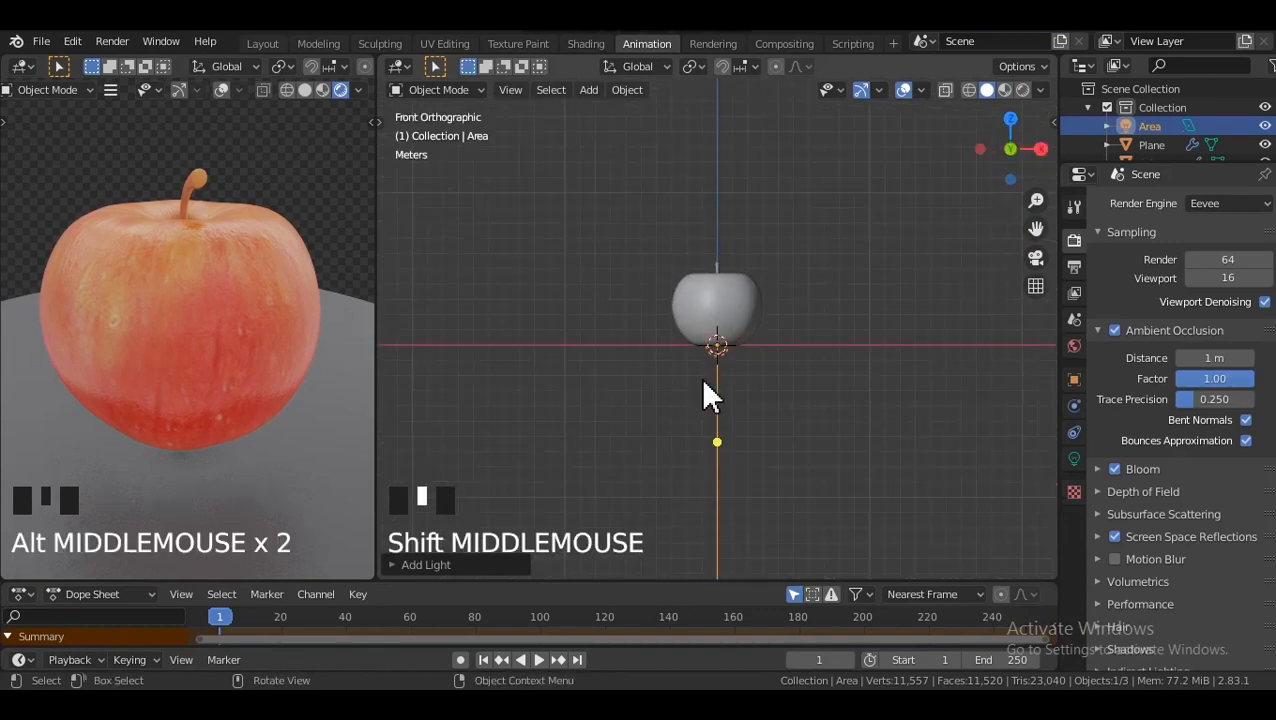
key("g")
left_click(815, 280)
key("w")
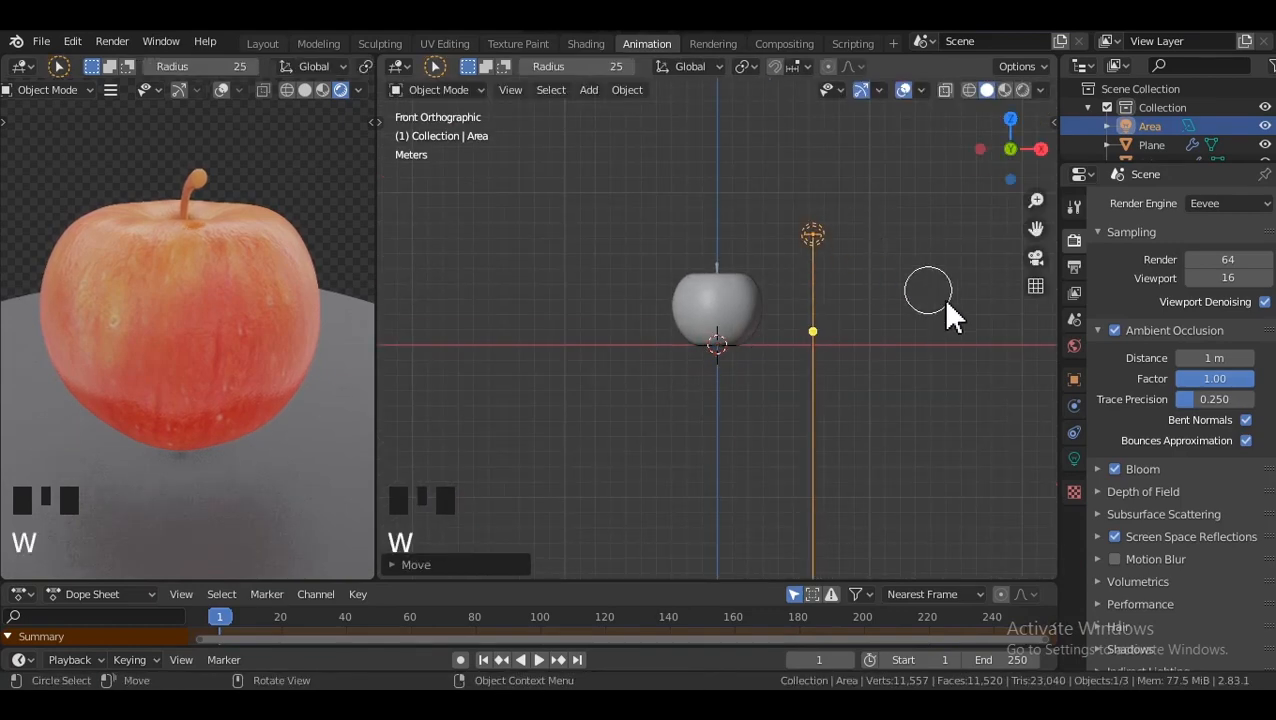
left_click(852, 233)
key("t")
left_click_drag(413, 134, 468, 172)
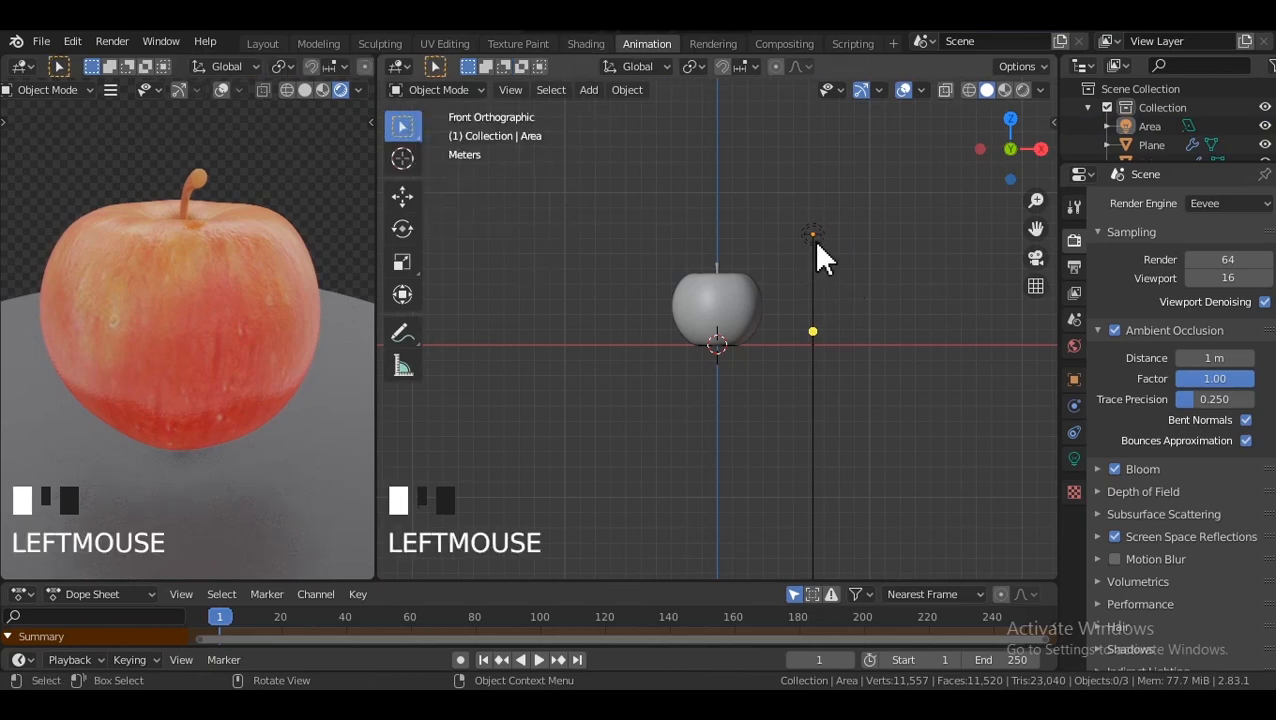
Enlarge the area light and rotate it about 51° in front view so that it faces the apple.
left_click(812, 238)
key("s")
left_click(876, 282)
key("s")
left_click(937, 328)
key("r")
left_click(819, 381)
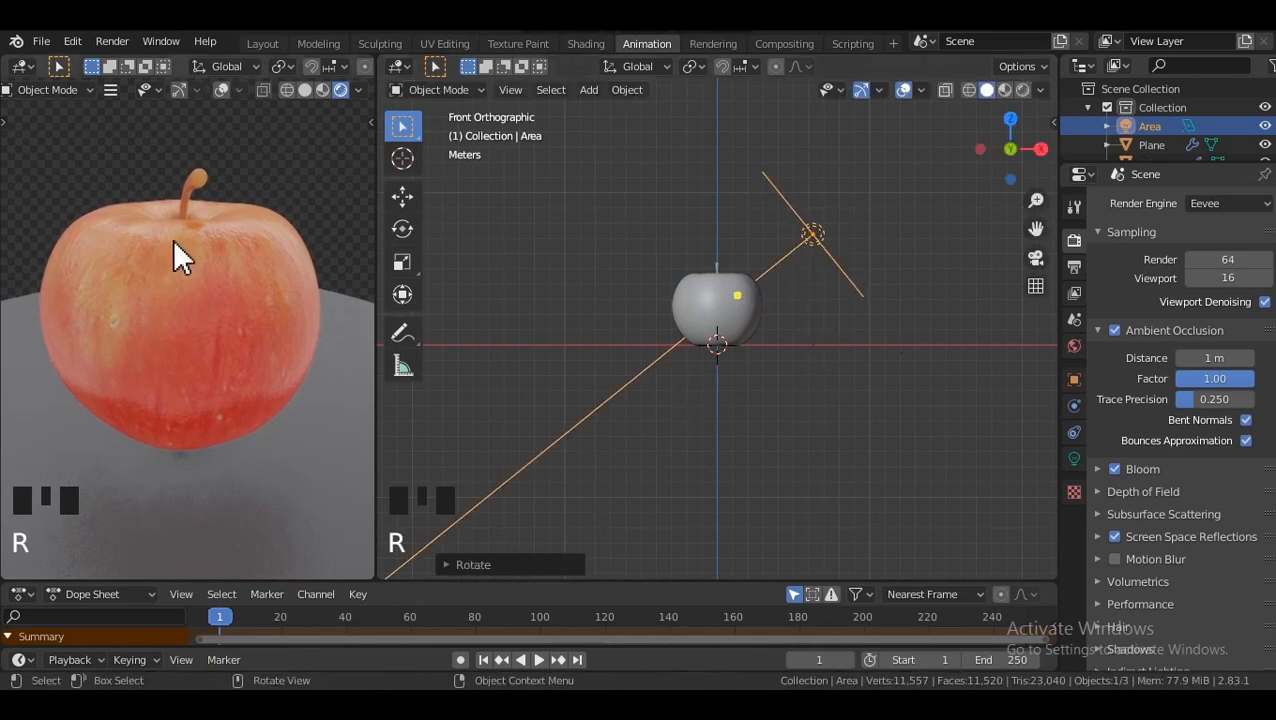
Set the area light's power to 100 W and enable its contact shadows.
mouse_move(177, 256)
middle_mouse_down()
mouse_move(120, 265)
mouse_move(151, 207)
mouse_move(162, 234)
mouse_move(177, 234)
middle_mouse_up()
scroll(150, 258, "down", 3)
scroll(792, 279, "up", 2)
middle_click_drag(792, 279, 740, 282)
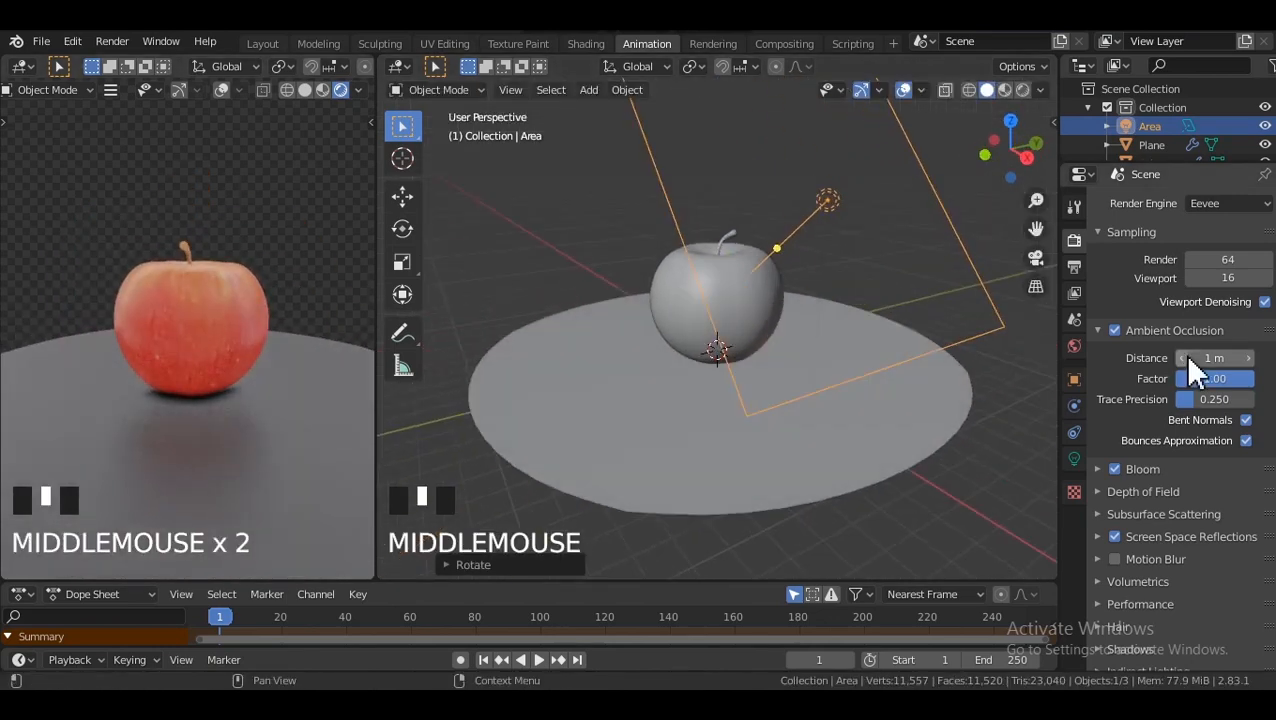
left_click(1074, 459)
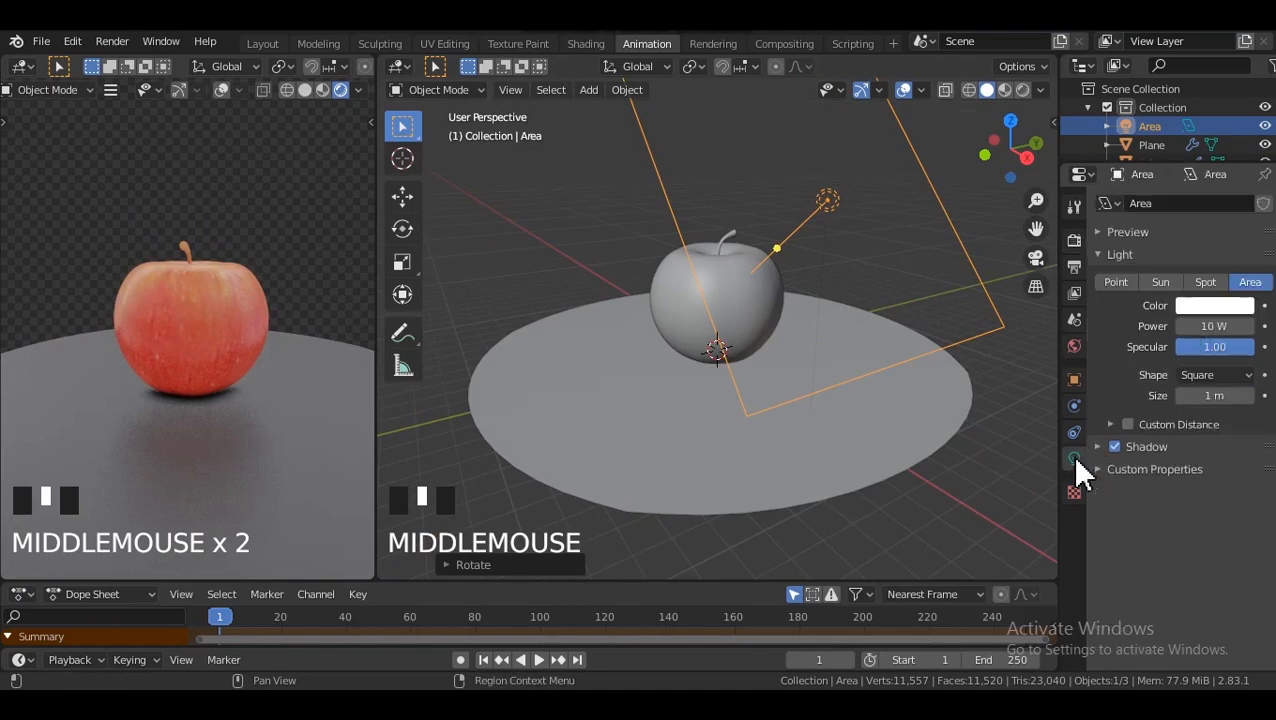
key("KP_0")
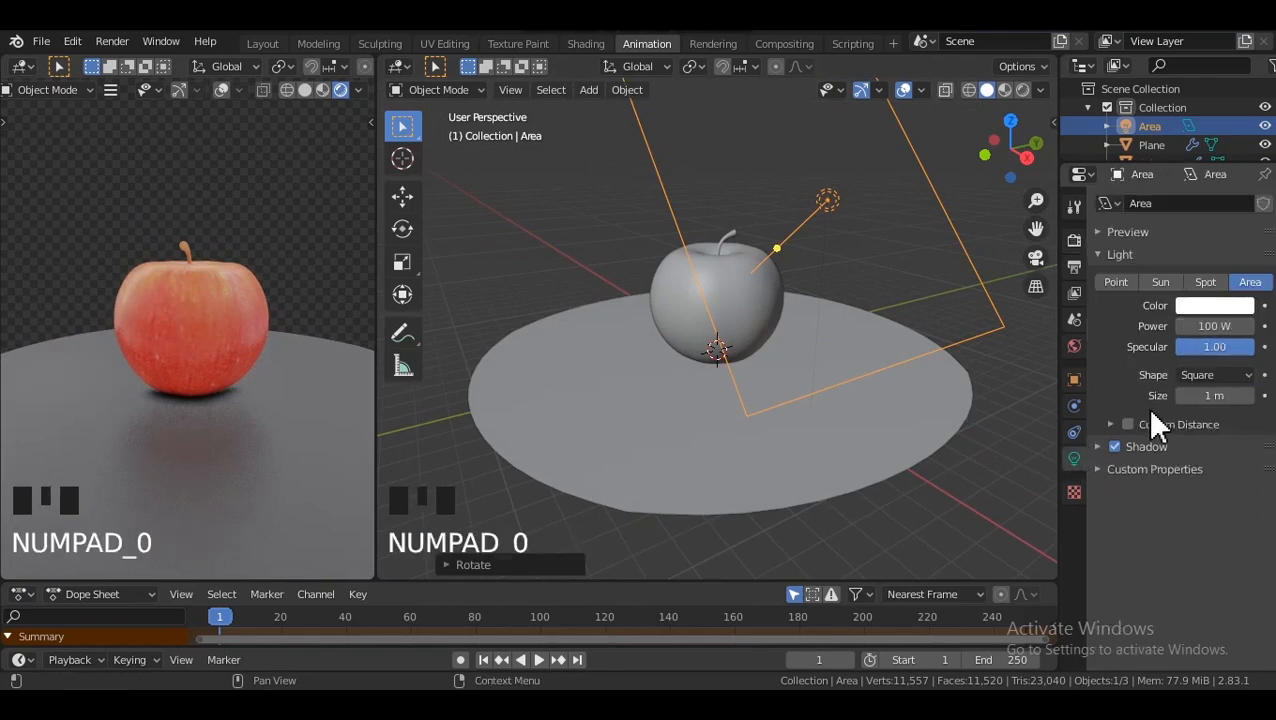
left_click(1112, 446)
left_click(1098, 446)
left_click(1114, 446)
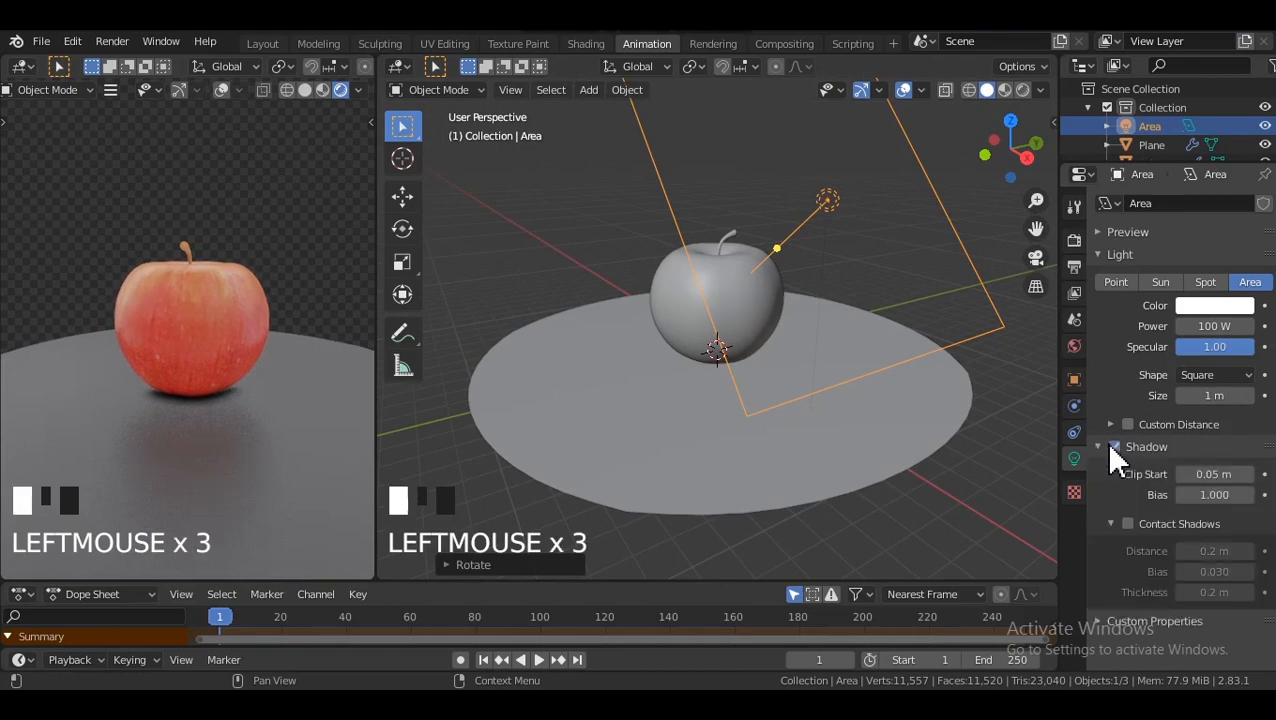
left_click(1128, 523)
Scale the area light down to a scale of about 6.5.
scroll(816, 268, "down", 3)
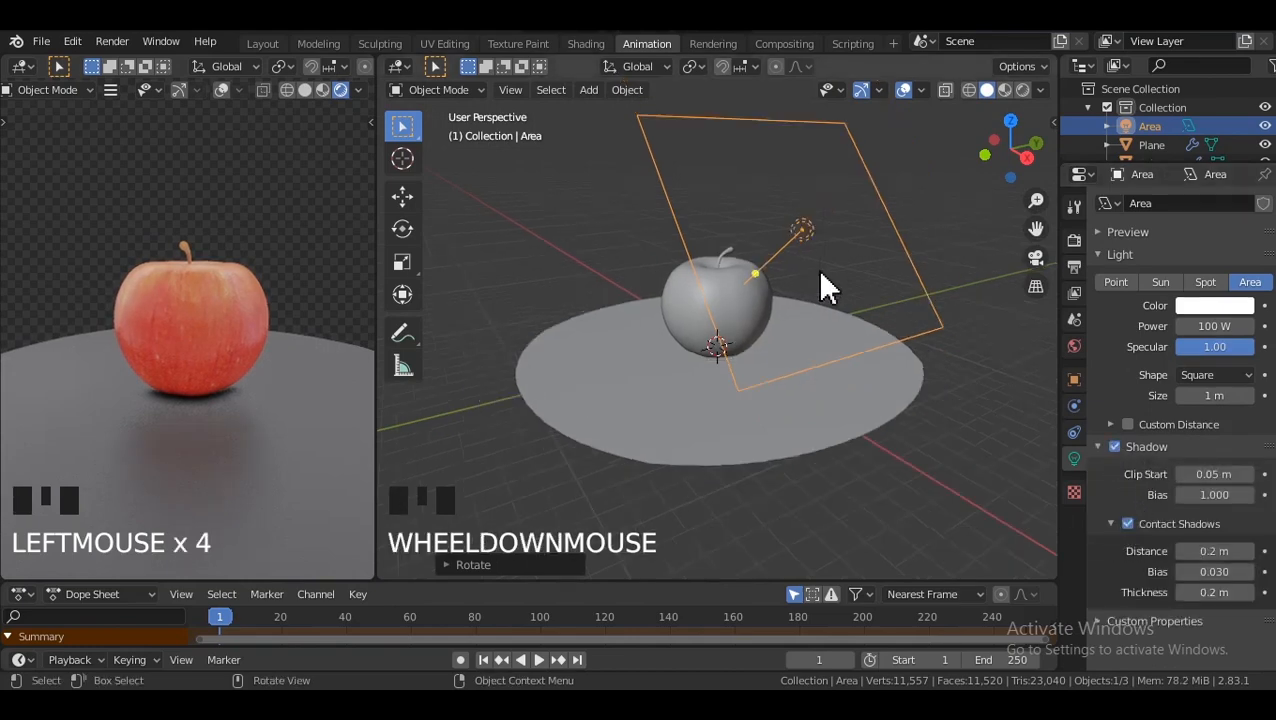
middle_click_drag(816, 268, 785, 261)
left_click(785, 263)
key("s")
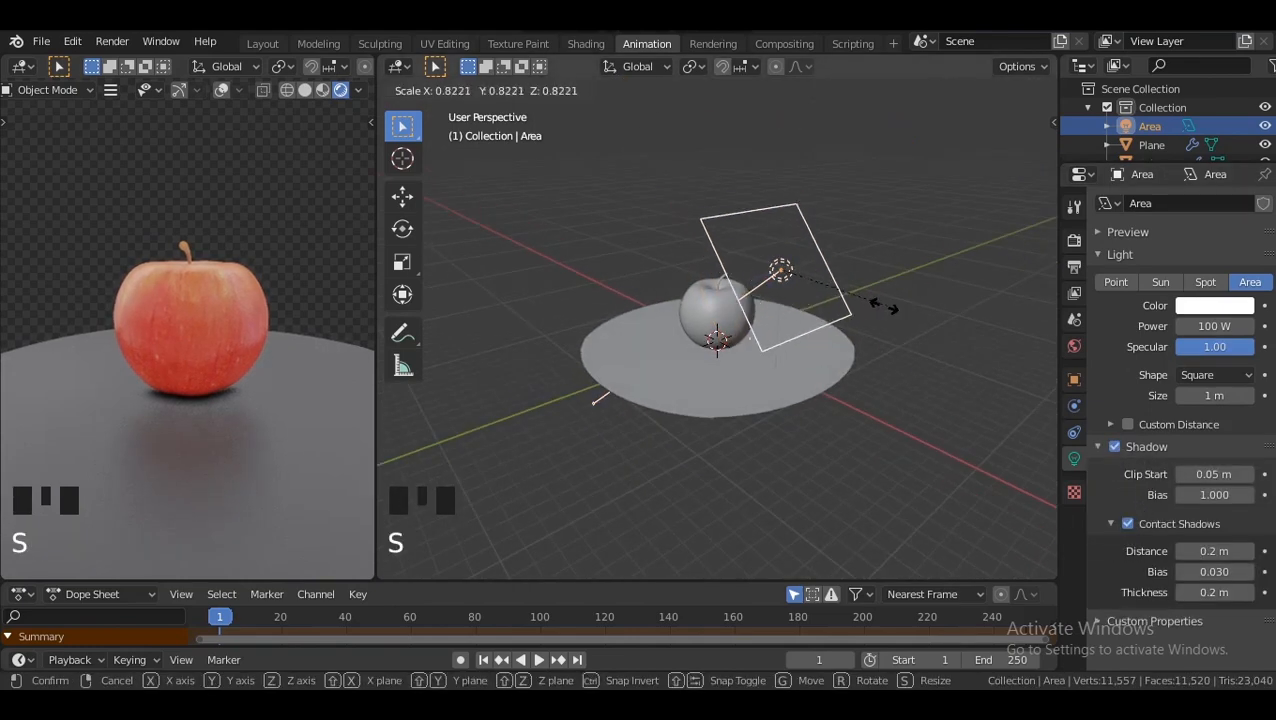
left_click(852, 306)
Try a power of 1000 W on the area light and check its effect on the apple.
left_click(1221, 326)
type("1000")
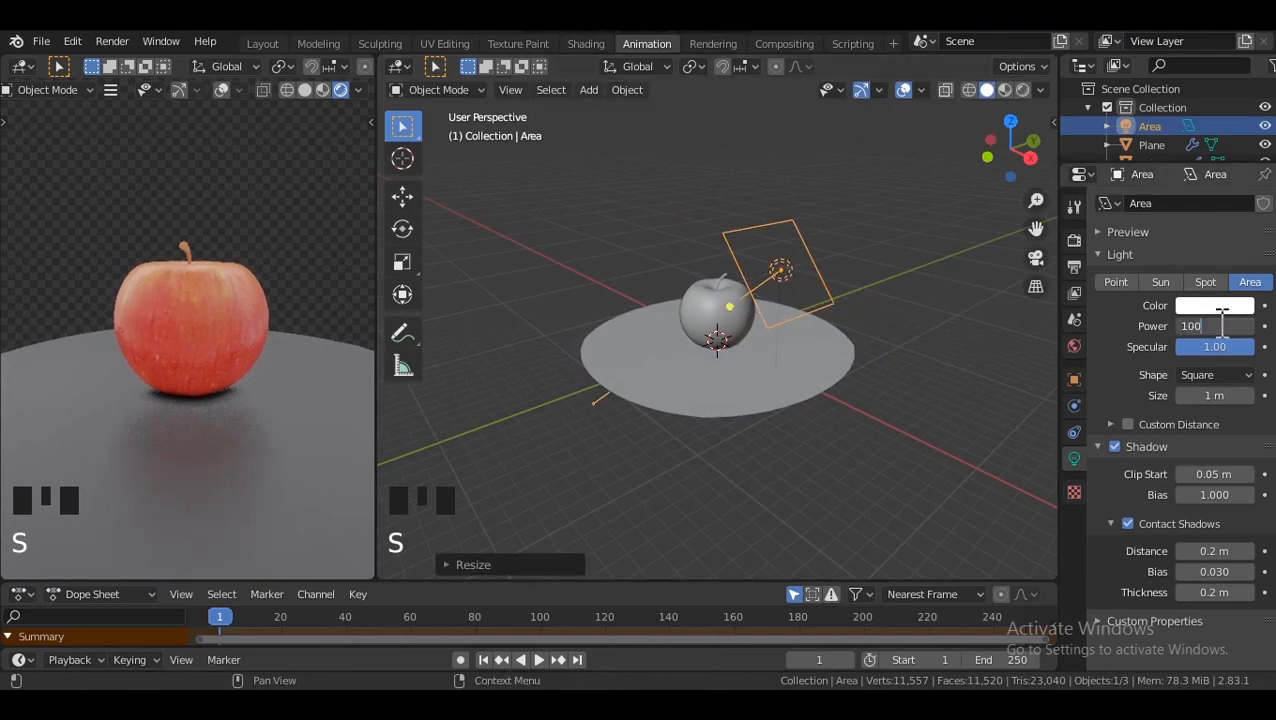
key("Return")
middle_click_drag(270, 368, 174, 350)
scroll(174, 350, "up", 2)
Set the area light's power to 500 W.
left_click(1211, 330)
type("500")
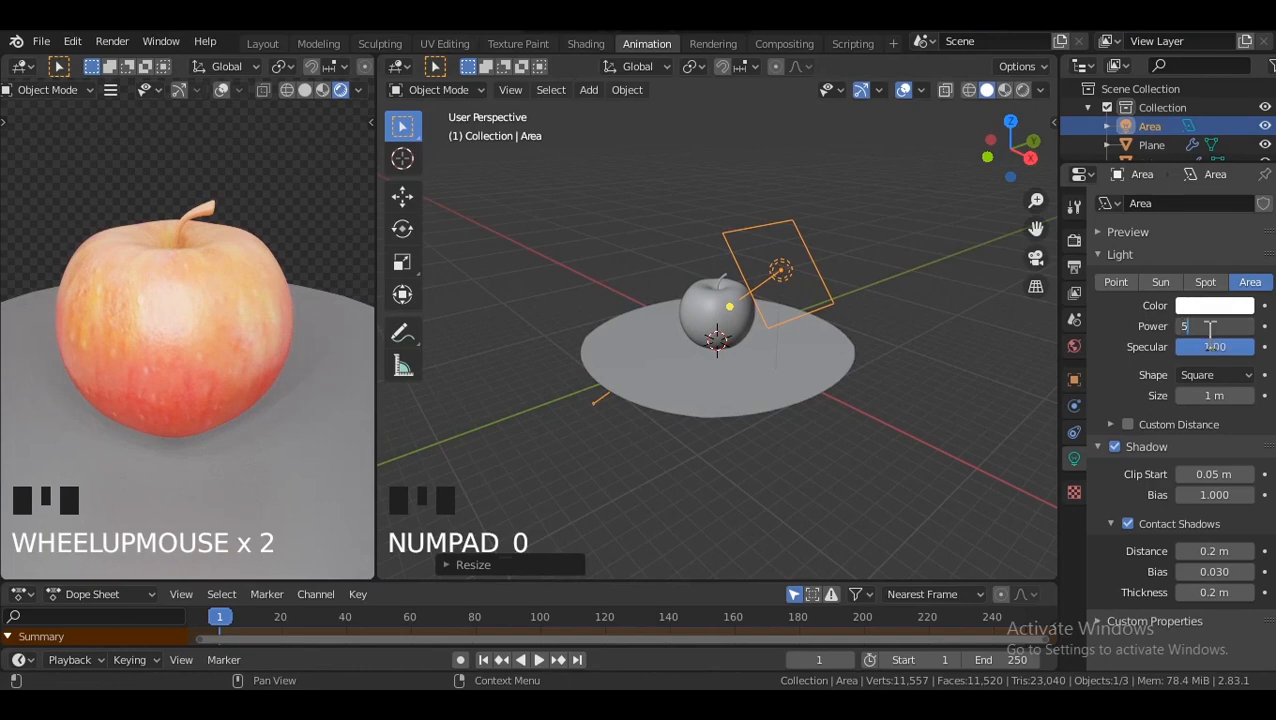
key("Return")
Move the area light in top view to a diagonal position near the ground plane's edge and rotate it toward the apple.
left_click(764, 268)
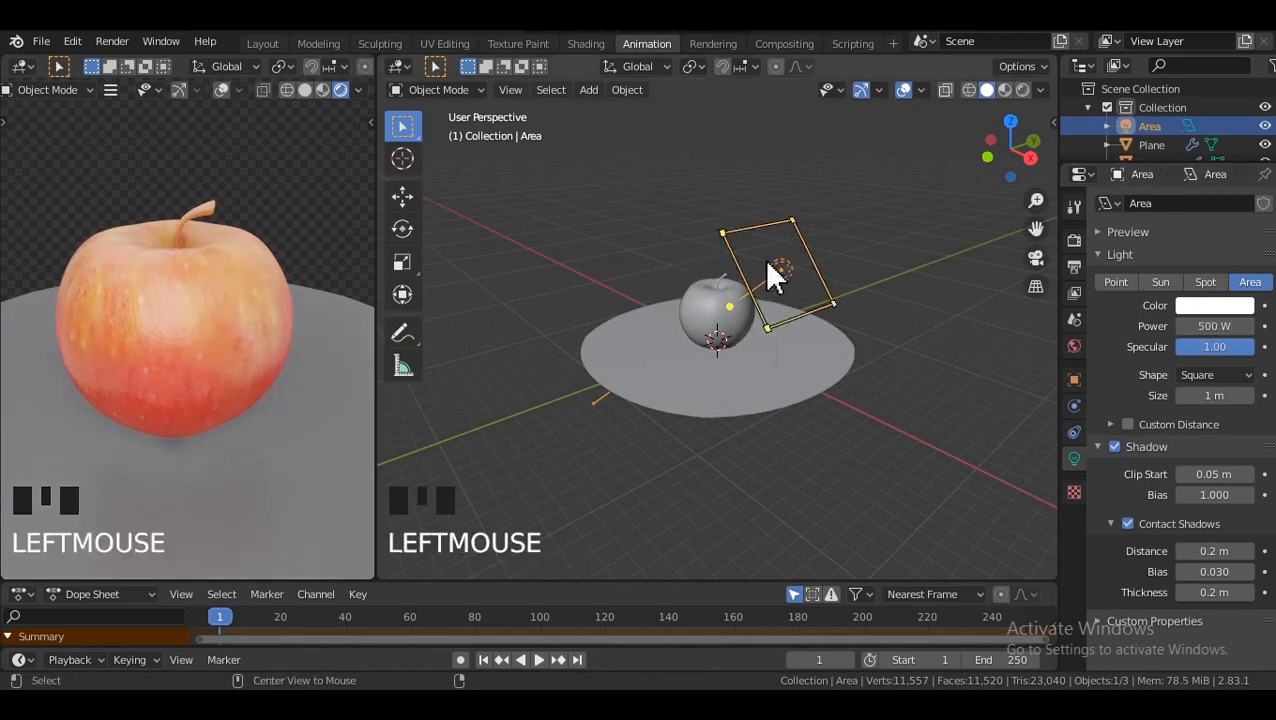
middle_click_drag(764, 268, 775, 330, "alt")
middle_click_drag(649, 251, 643, 335, "alt")
left_click(641, 320)
left_click(645, 333)
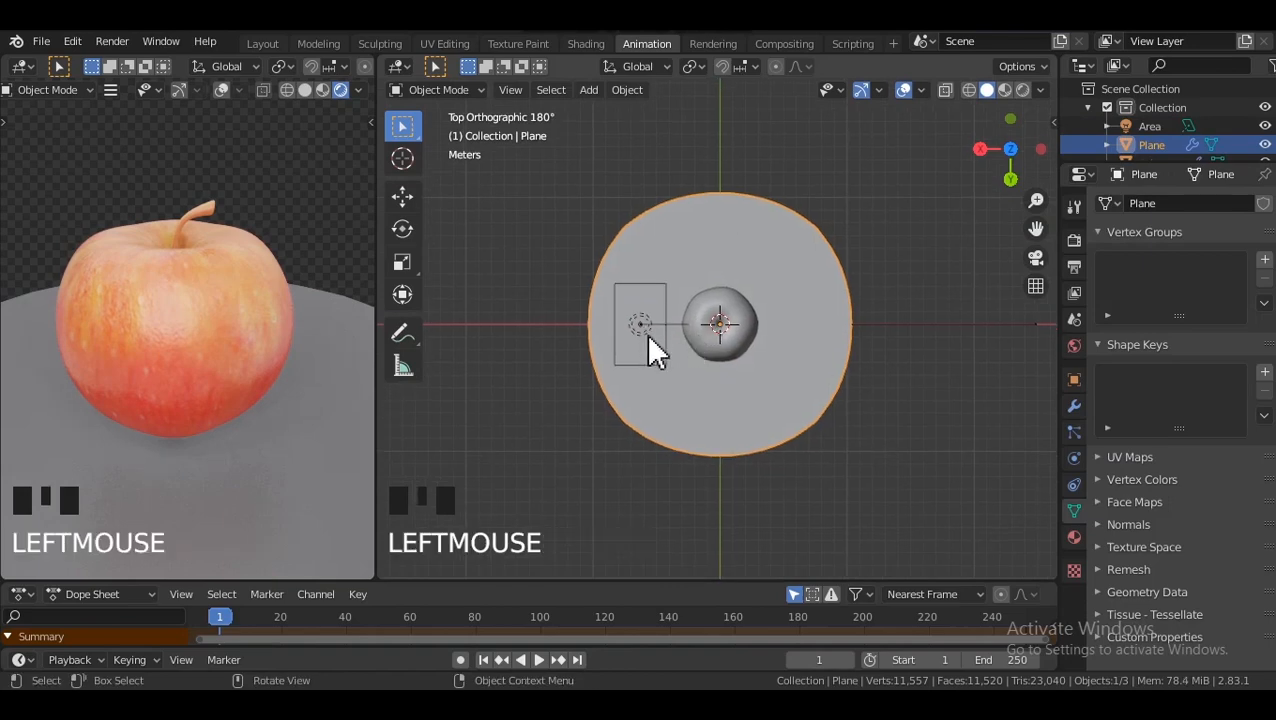
left_click(641, 329)
key("g")
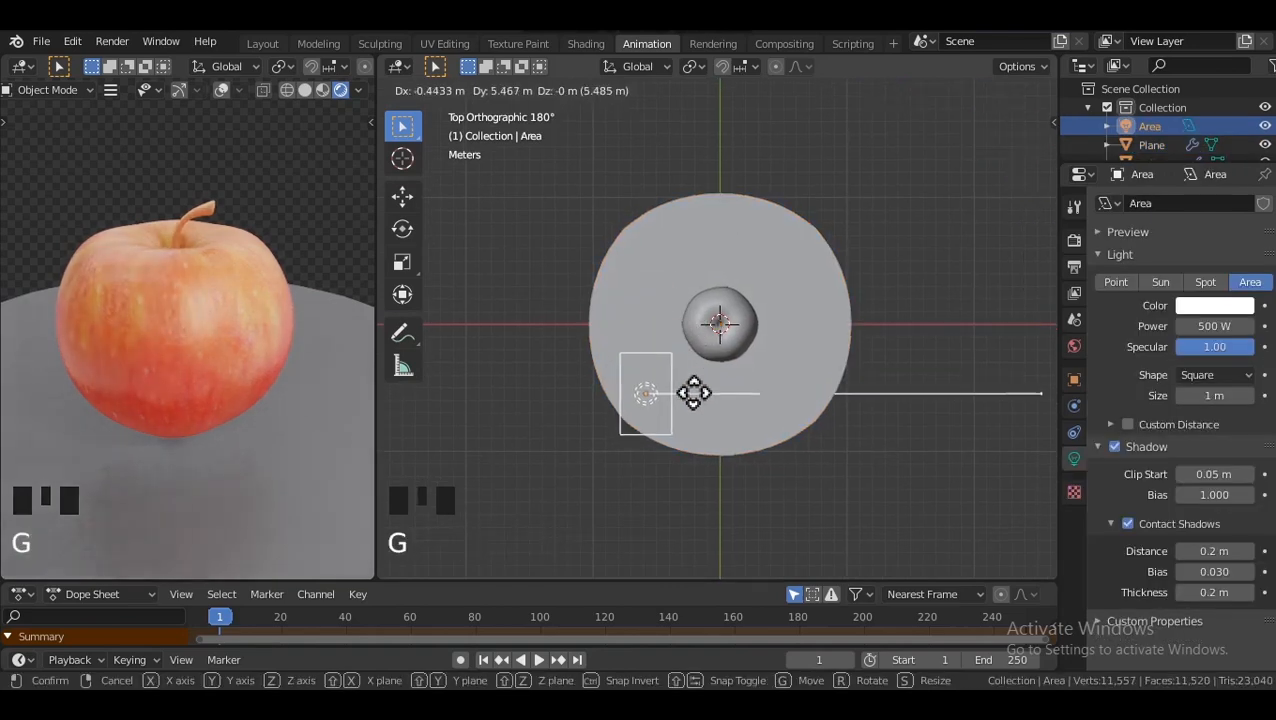
left_click(710, 418)
key("r")
left_click(694, 392)
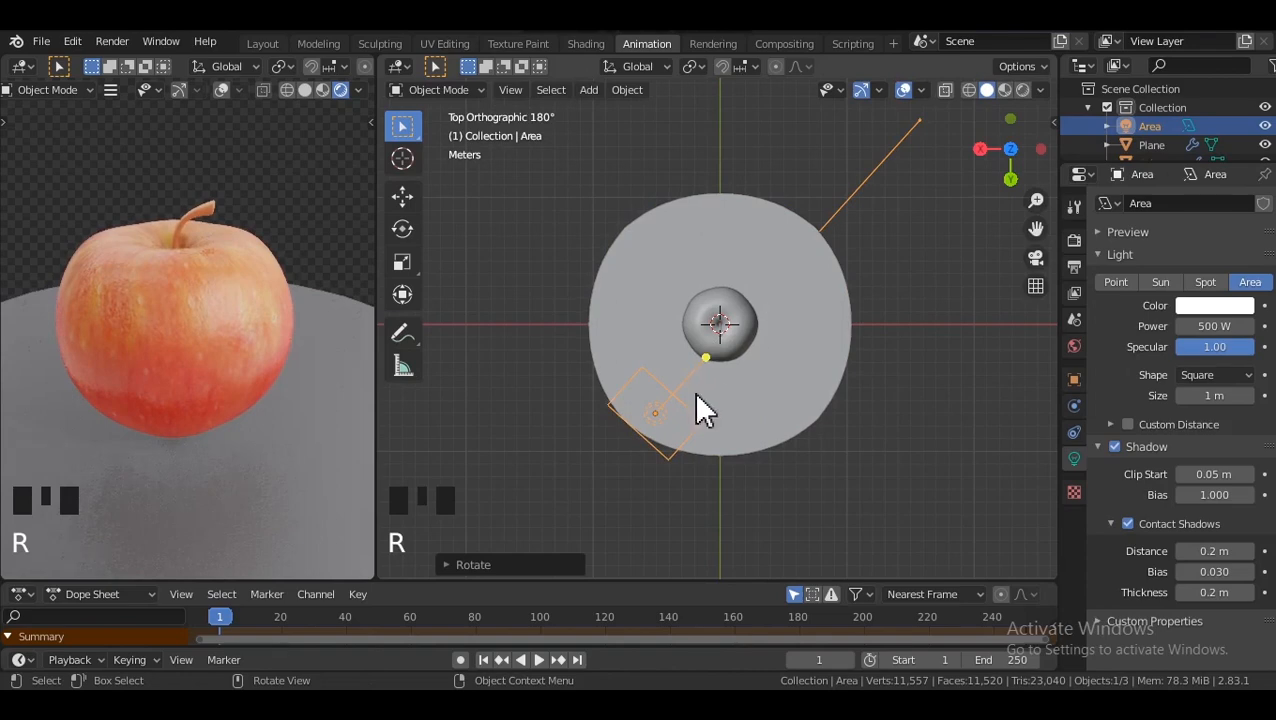
Duplicate the area light and place the copy at about X 8.6, Y -4.9, angled toward the apple.
key("shift+d")
left_click(641, 236)
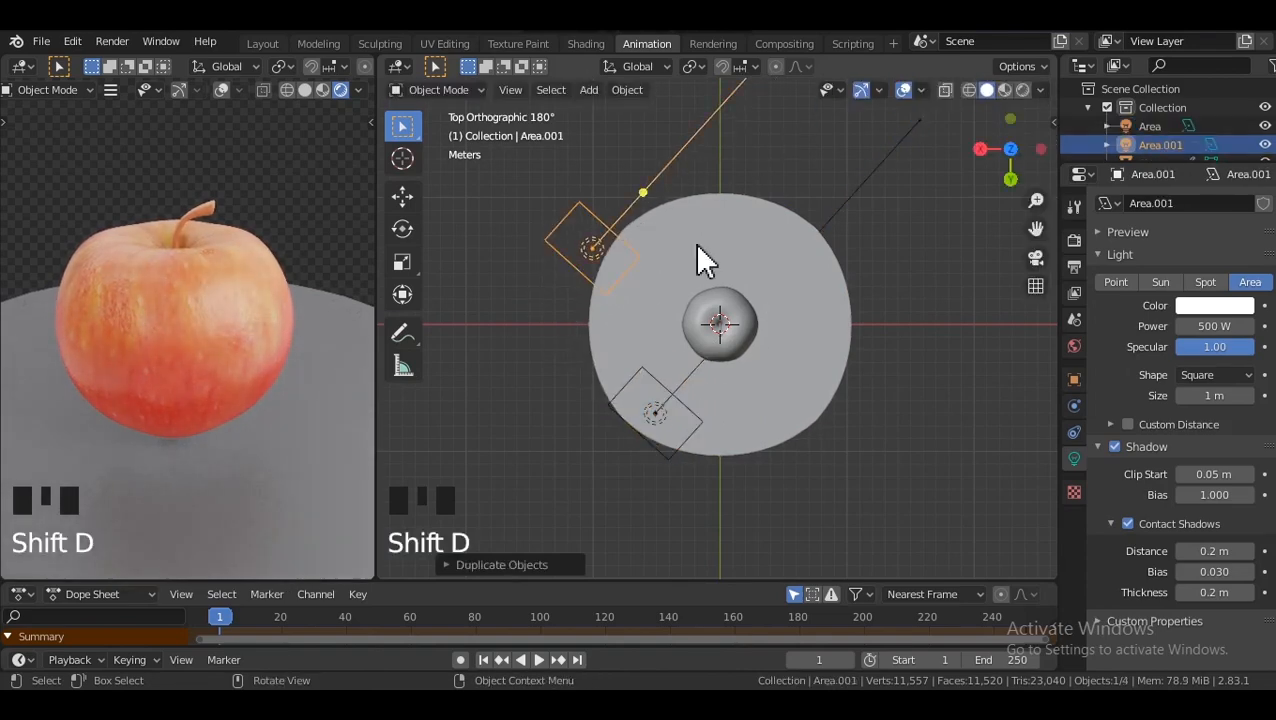
key("r")
left_click(683, 450)
key("g")
left_click(605, 295)
Compare the apple in material preview and rendered shading, and set the render engine to Cycles.
middle_click_drag(312, 300, 261, 290)
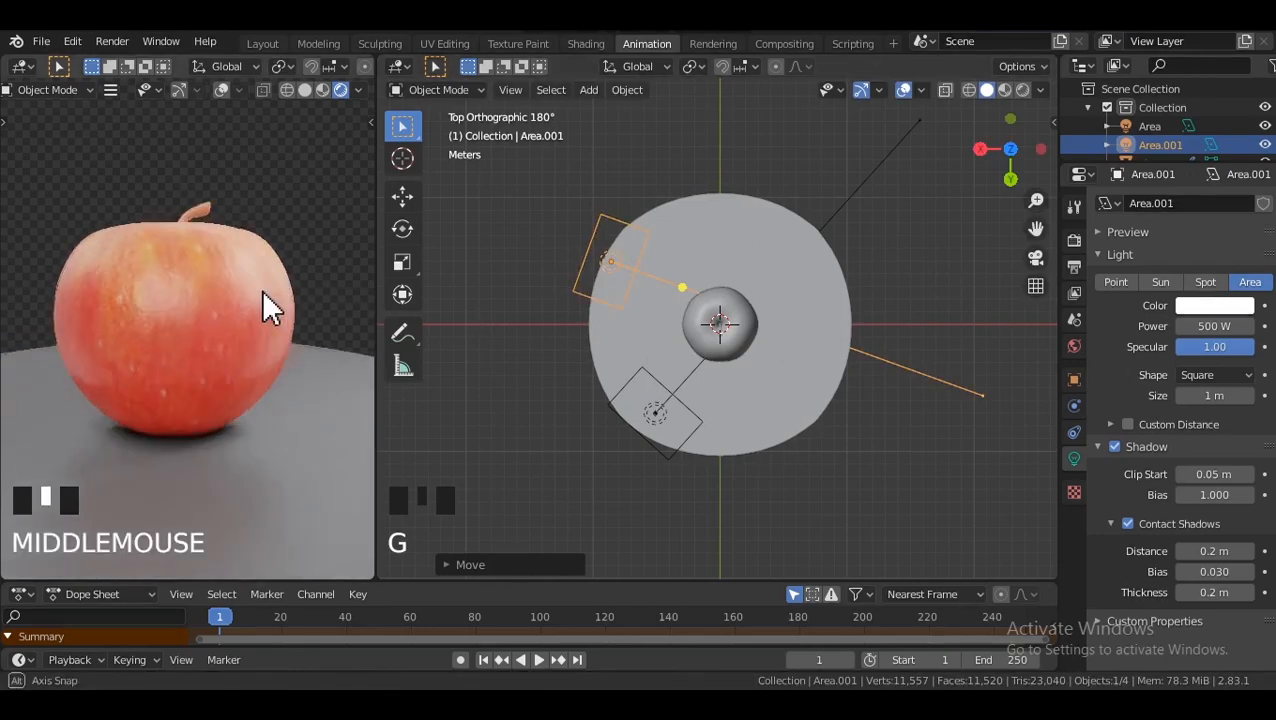
left_click(322, 89)
mouse_move(305, 202)
middle_mouse_down()
mouse_move(188, 273)
mouse_move(285, 248)
middle_mouse_up()
left_click(340, 89)
middle_click_drag(333, 131, 279, 177)
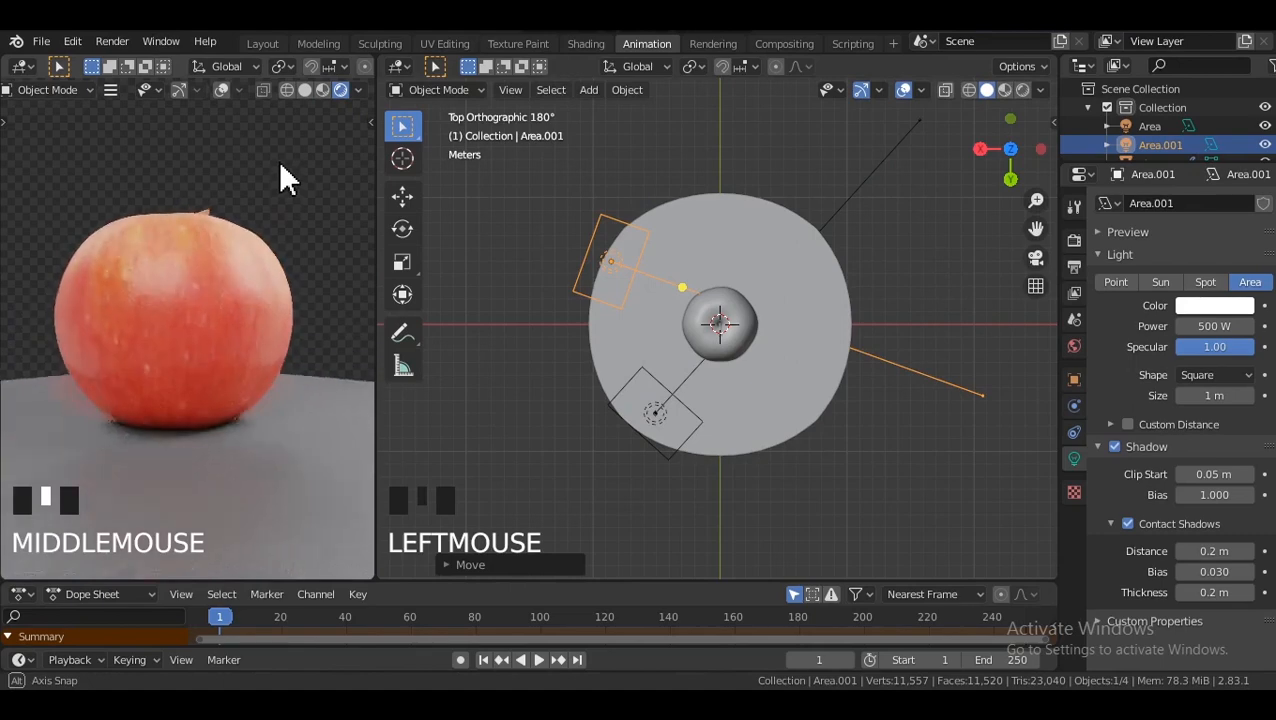
left_click(1074, 240)
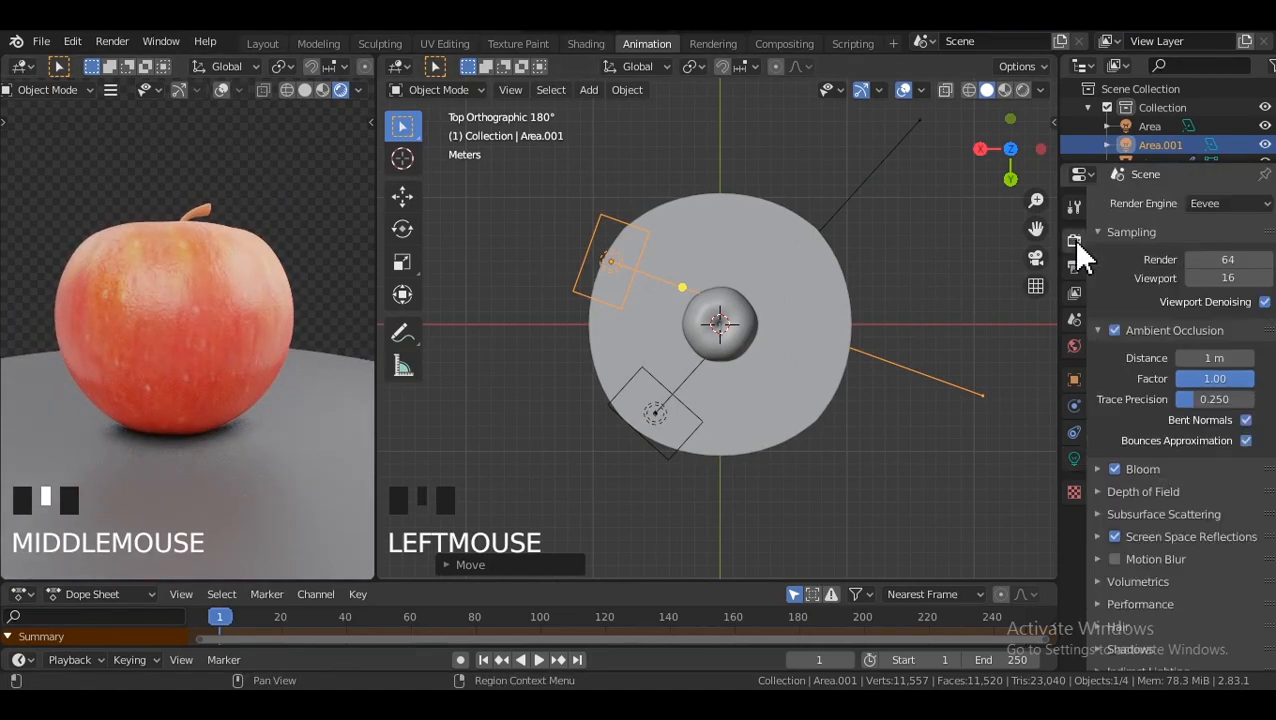
left_click(1074, 205)
left_click(1074, 240)
left_click(1228, 203)
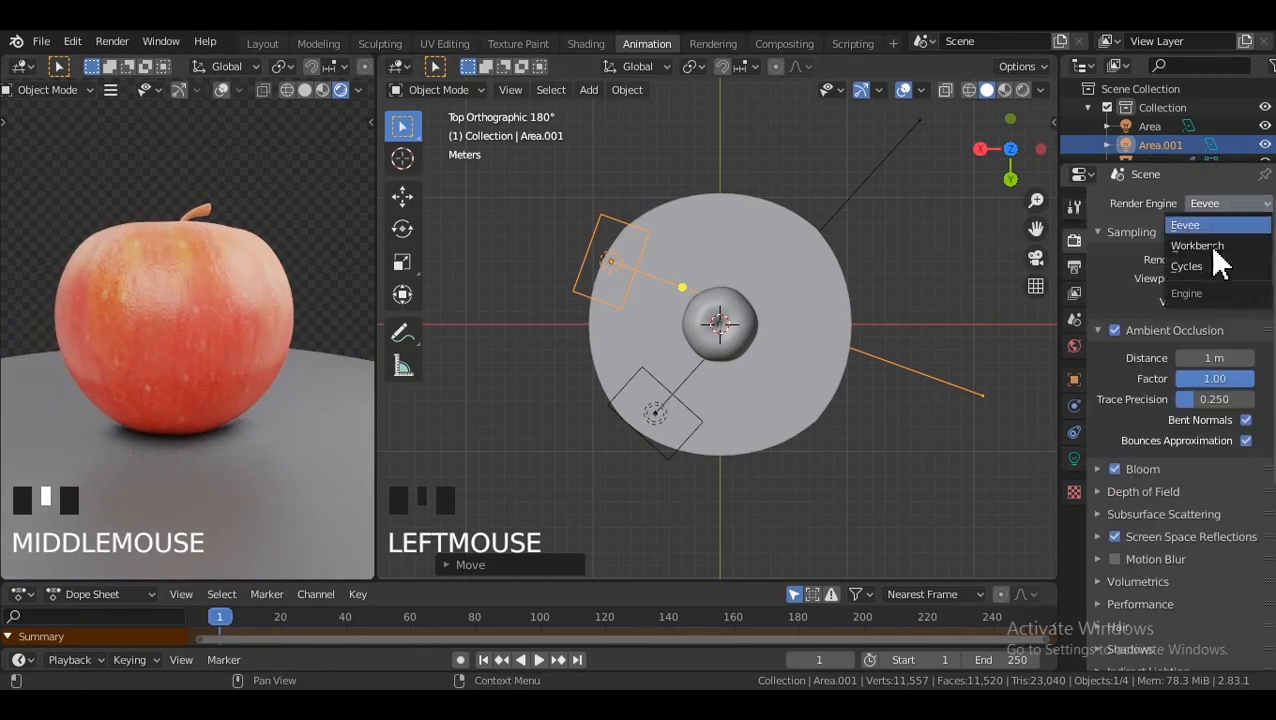
left_click(1204, 265)
scroll(277, 292, "up", 2)
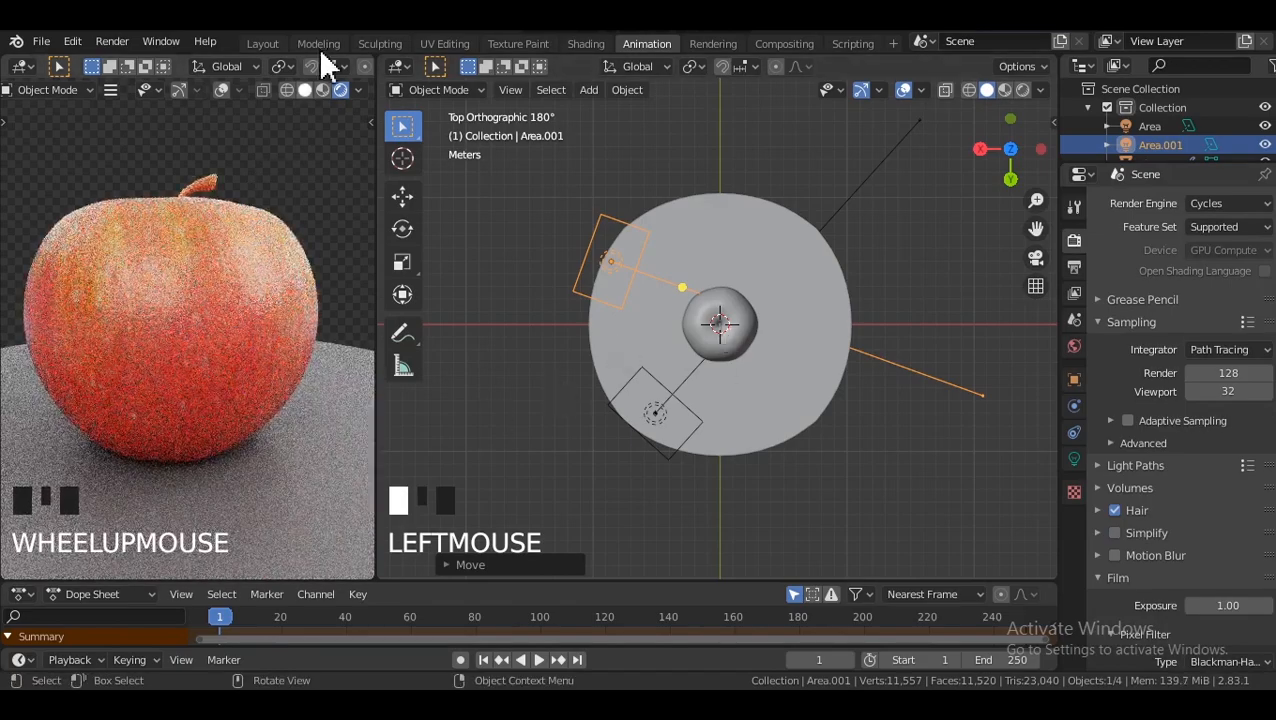
Open the Layout workspace and inspect the lit apple in solid and material preview shading.
left_click(270, 43)
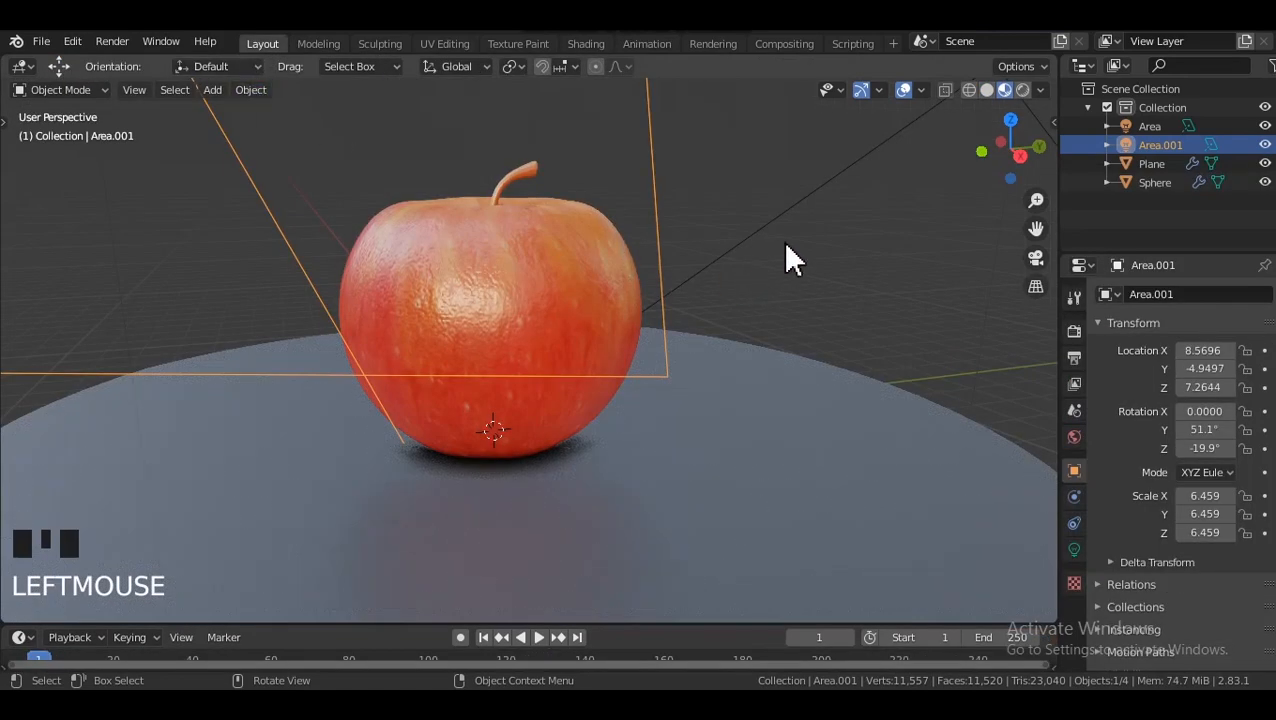
middle_click_drag(790, 258, 874, 265)
left_click(866, 262)
scroll(820, 255, "down", 2)
middle_click_drag(760, 242, 960, 160)
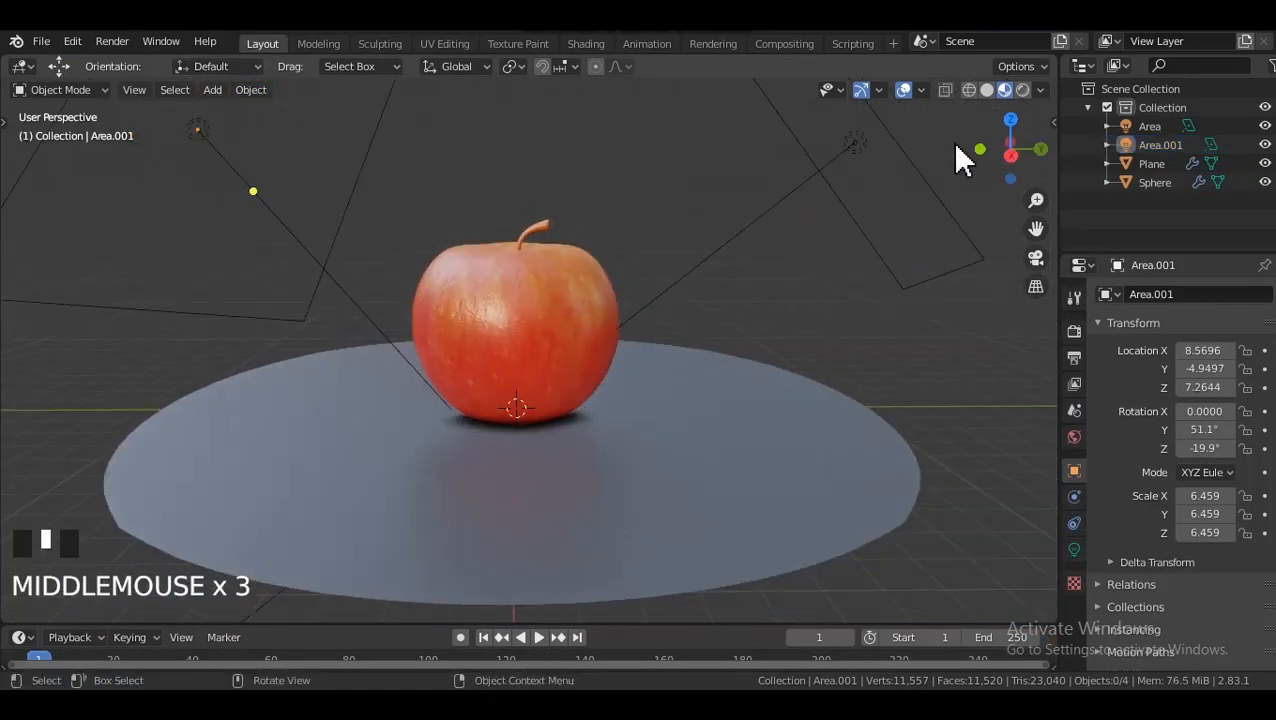
left_click(987, 90)
scroll(660, 320, "up", 2)
middle_click_drag(626, 322, 650, 350, "shift")
left_click(1005, 89)
mouse_move(730, 293)
middle_mouse_down()
mouse_move(682, 264)
mouse_move(668, 293)
mouse_move(524, 282)
mouse_move(584, 262)
mouse_move(632, 293)
mouse_move(675, 272)
middle_mouse_up()
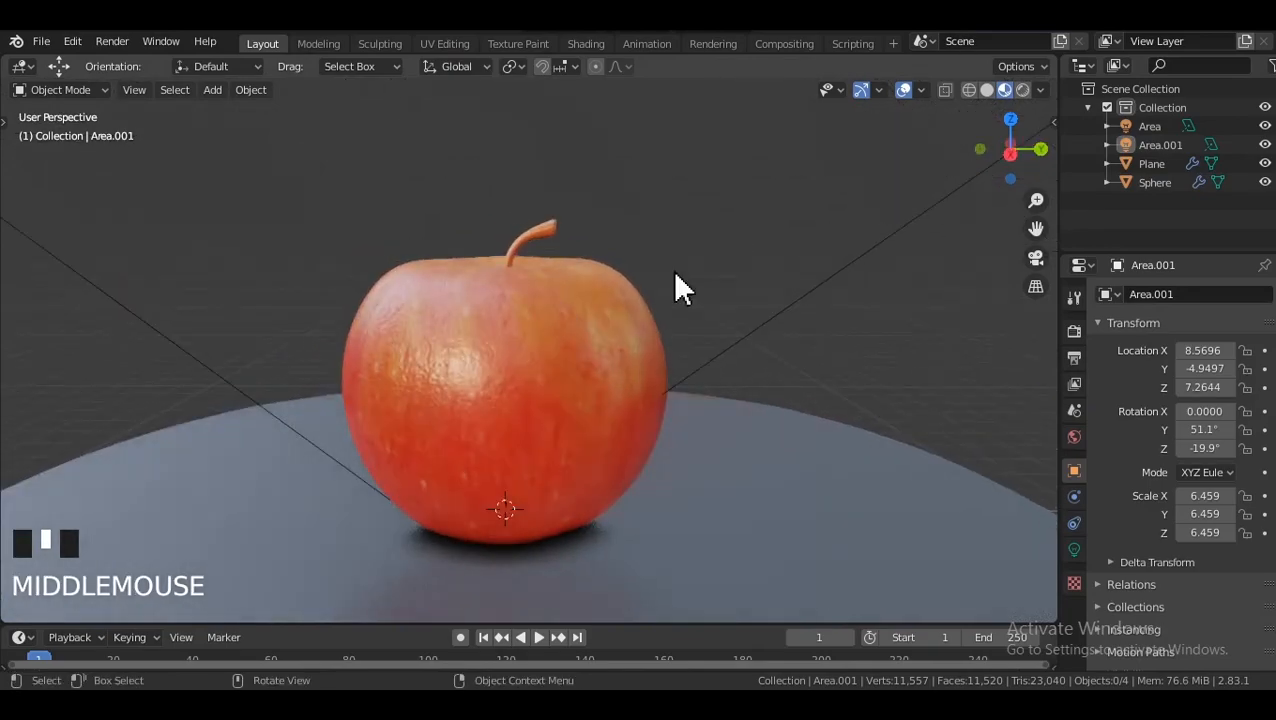
Show the viewport in rendered shading and save the file.
left_click(1022, 89)
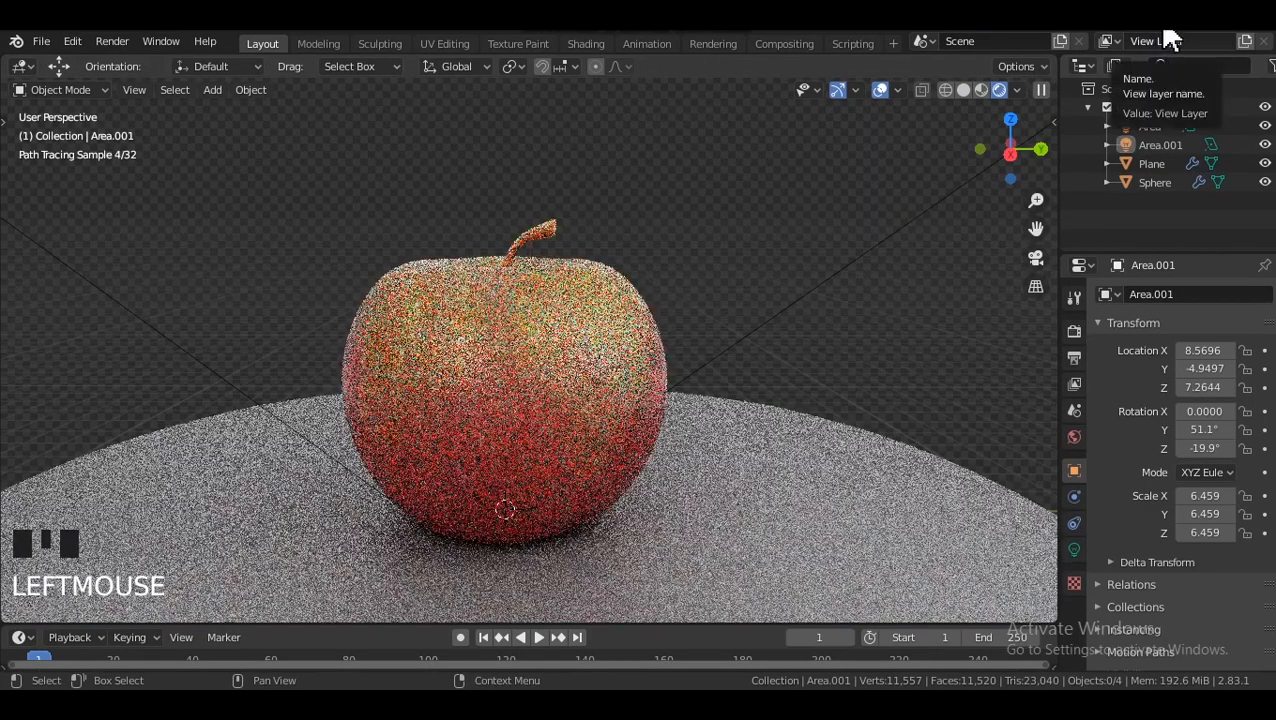
key("ctrl+s")
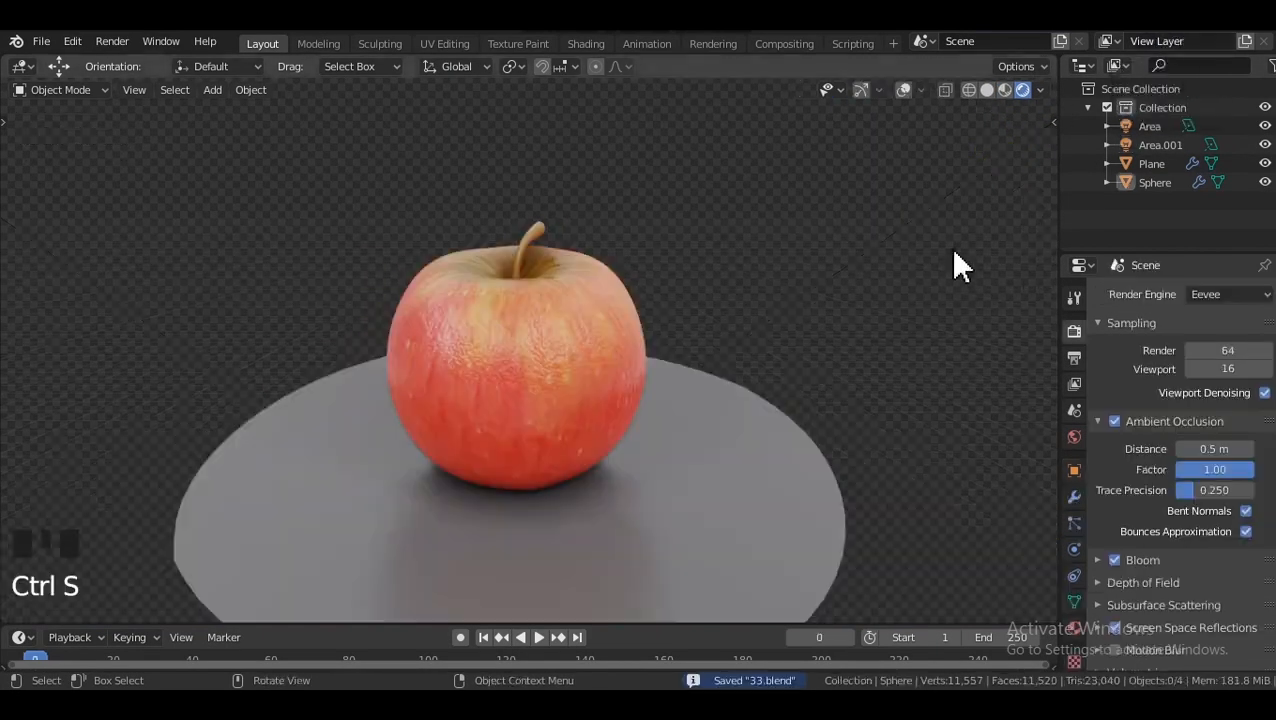
Switch the render engine from Eevee to Cycles to preview the apple with path tracing.
middle_click_drag(954, 265, 695, 358)
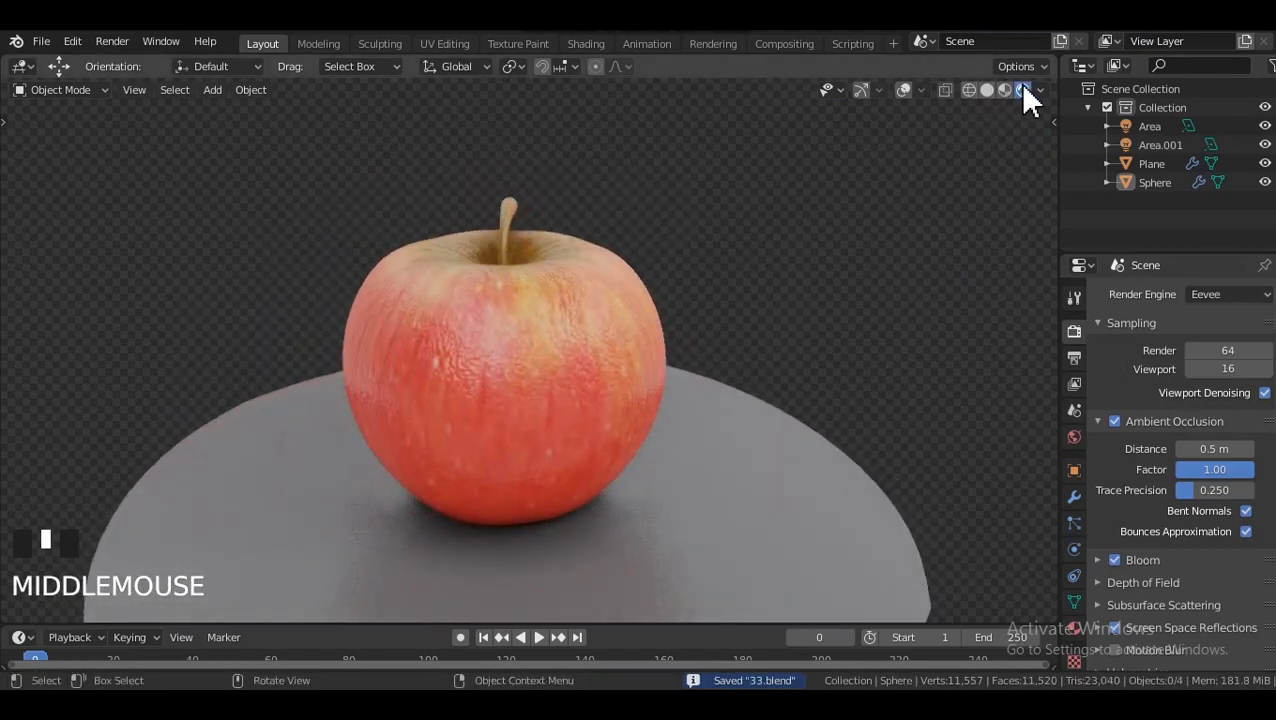
left_click(1199, 293)
left_click(1195, 312)
left_click(1200, 296)
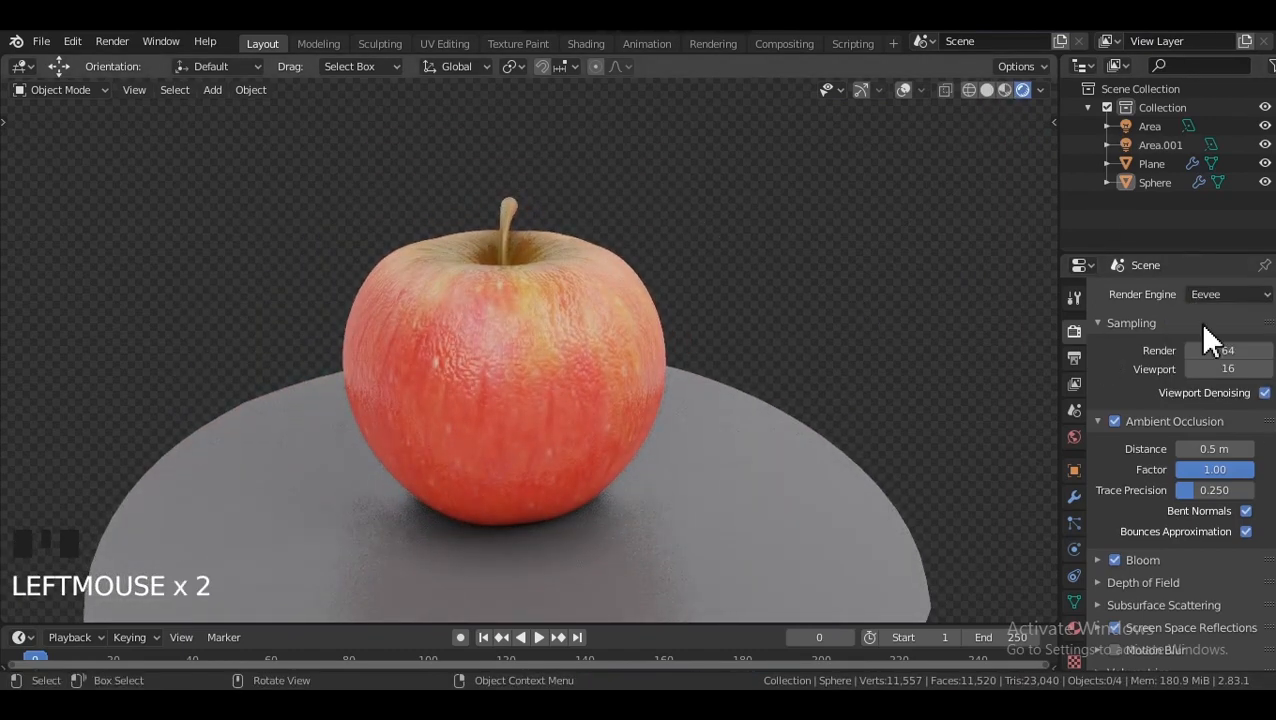
left_click(1203, 355)
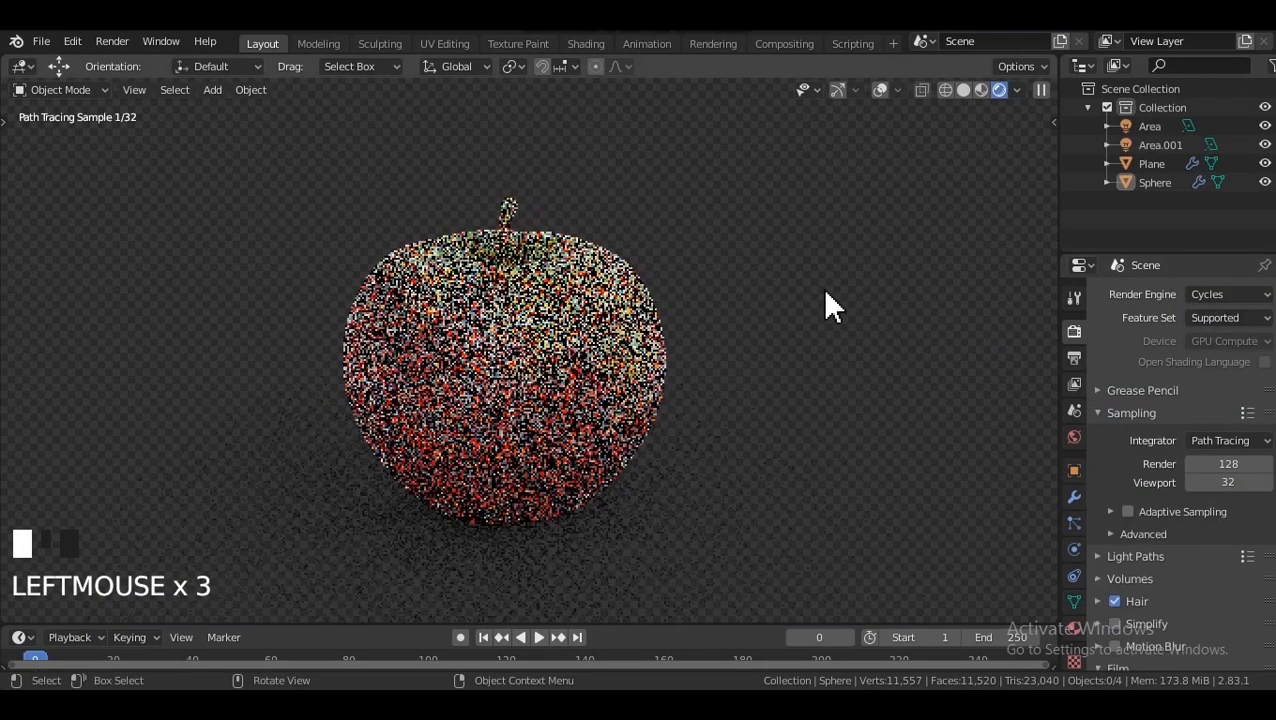
middle_click_drag(826, 305, 777, 293, "shift")
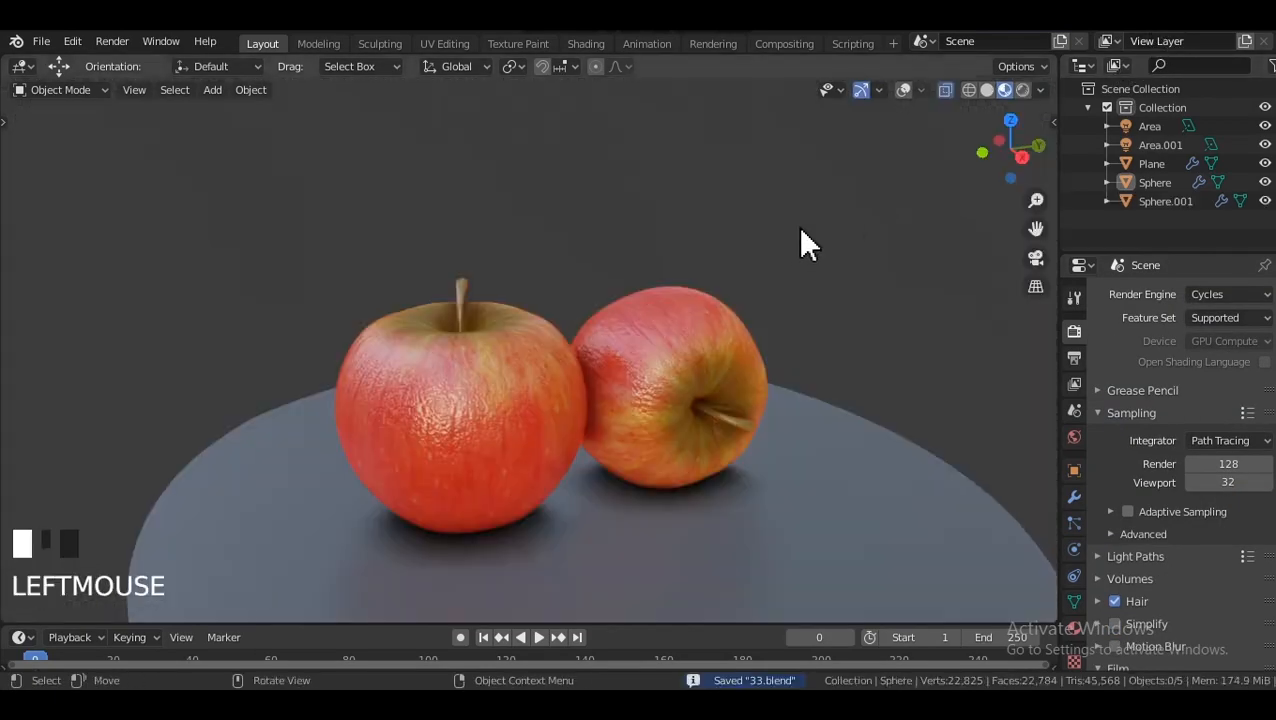
Inspect the arrangement of the two apples, deselect them, and save the file.
middle_click_drag(806, 245, 702, 367)
left_click(672, 353)
left_click_drag(716, 358, 711, 357)
left_click(494, 400)
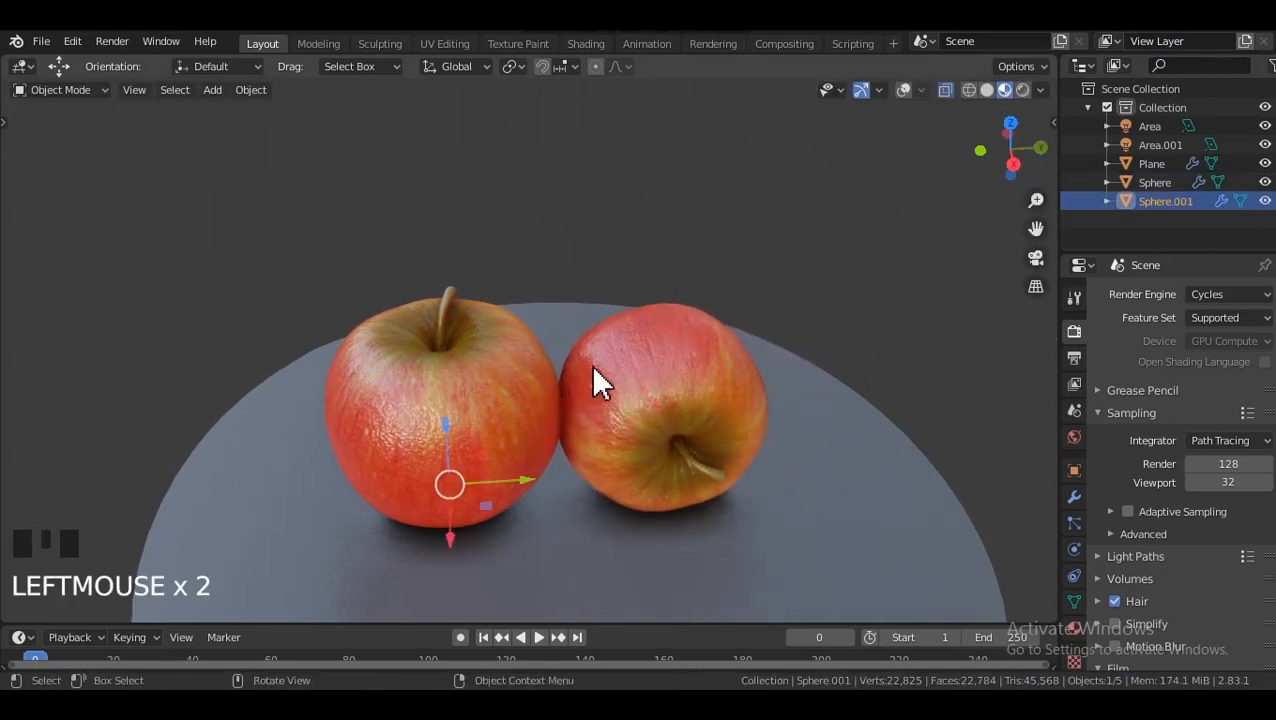
left_click(854, 262)
middle_click_drag(684, 342, 724, 312)
scroll(725, 342, "up", 2)
middle_click_drag(724, 312, 742, 338)
key("ctrl+s")
middle_click_drag(842, 311, 845, 305, "shift")
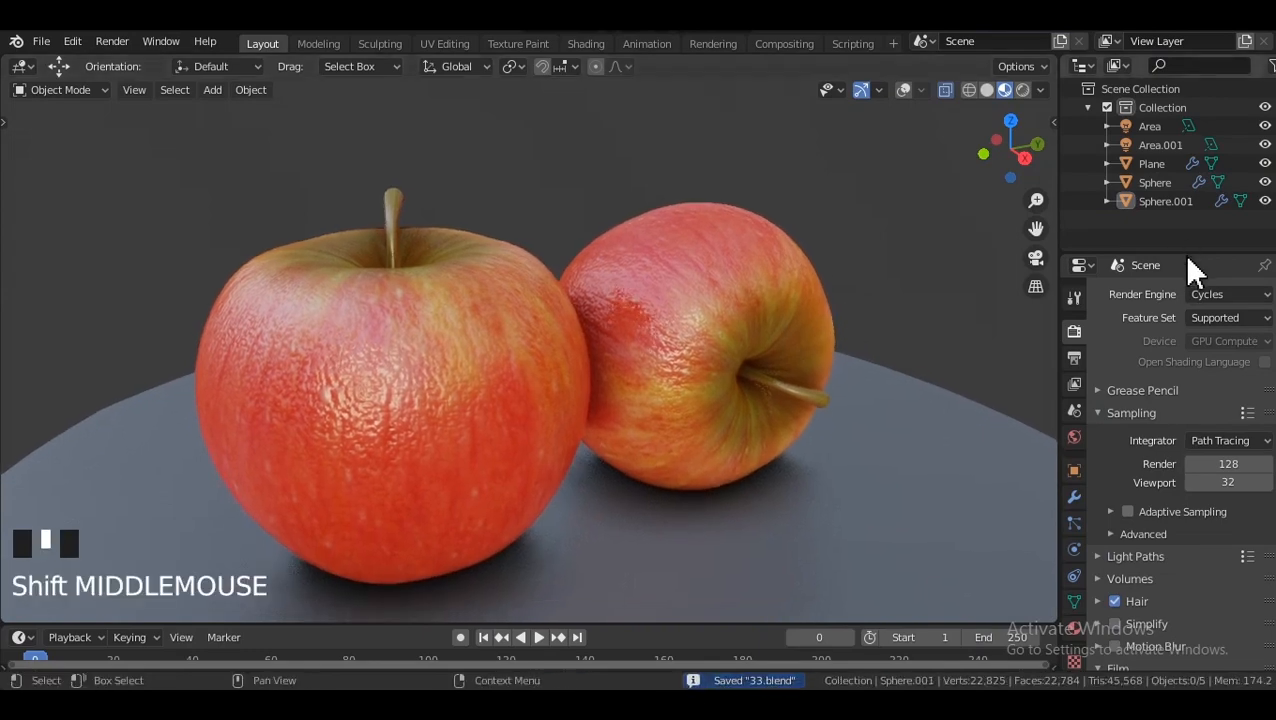
Set the render engine to Eevee and show the two apples in rendered shading.
left_click(1205, 294)
left_click(1200, 314)
left_click(1022, 90)
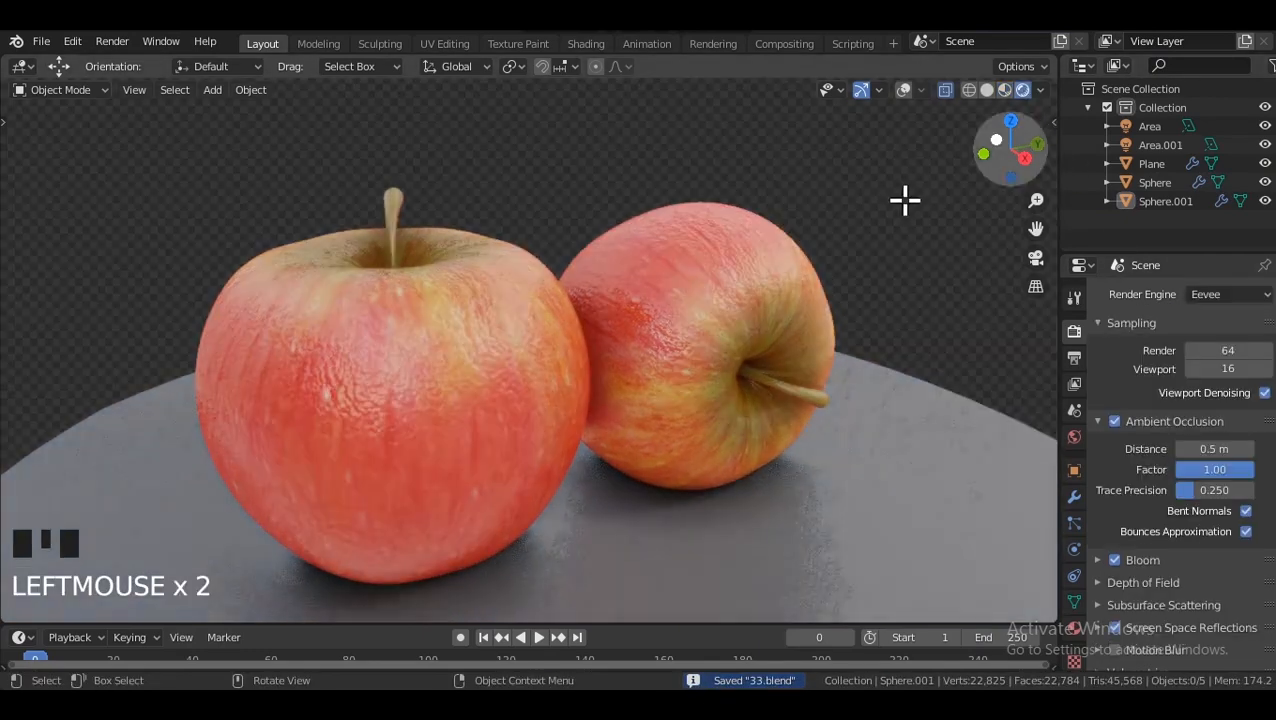